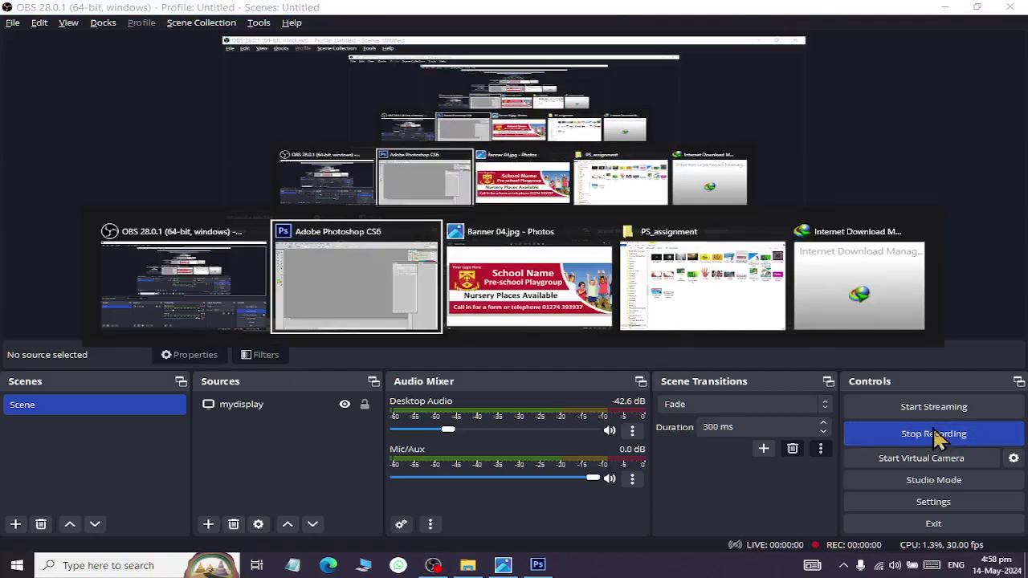
pyautogui.hotkey('alt', 'Tab')
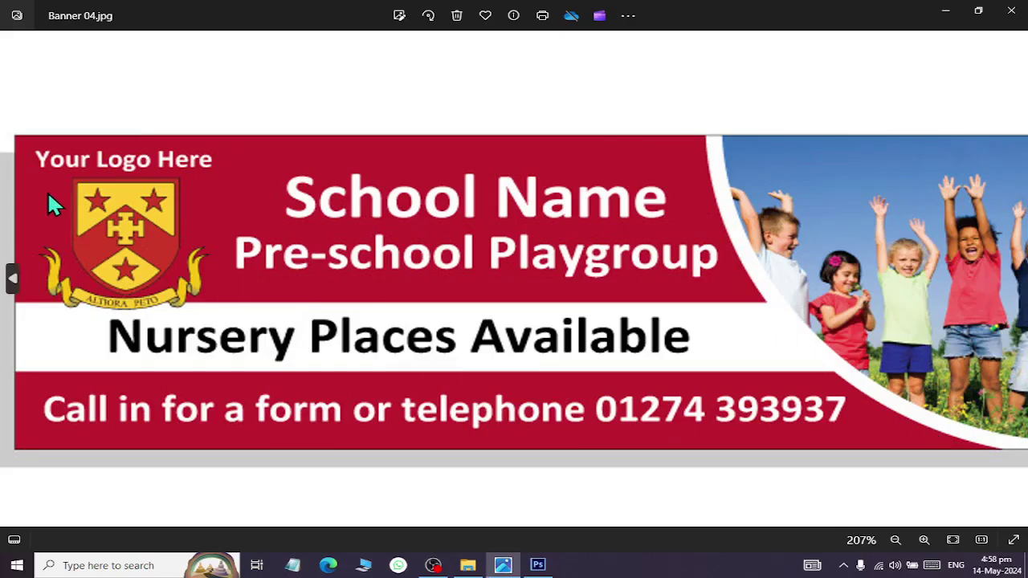
# Glance at the Banner 04.jpg reference in Photos, then return to Photoshop's empty workspace.
pyautogui.hotkey('alt', 'Tab')
pyautogui.hotkey('alt', 'Tab')
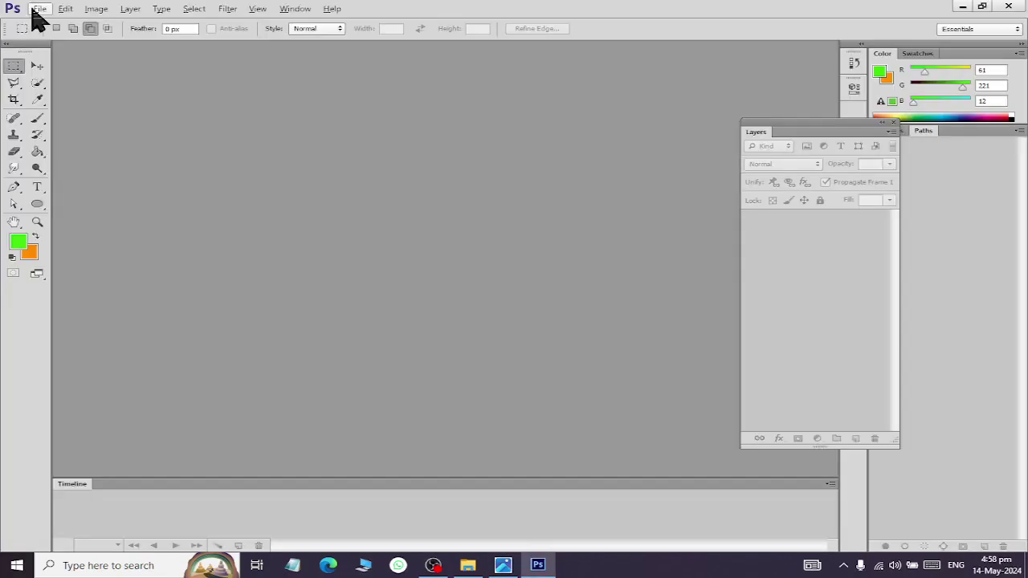
# Start a new document from the Web preset at 800 x 600.
pyautogui.click(39, 9)
pyautogui.click(42, 22)
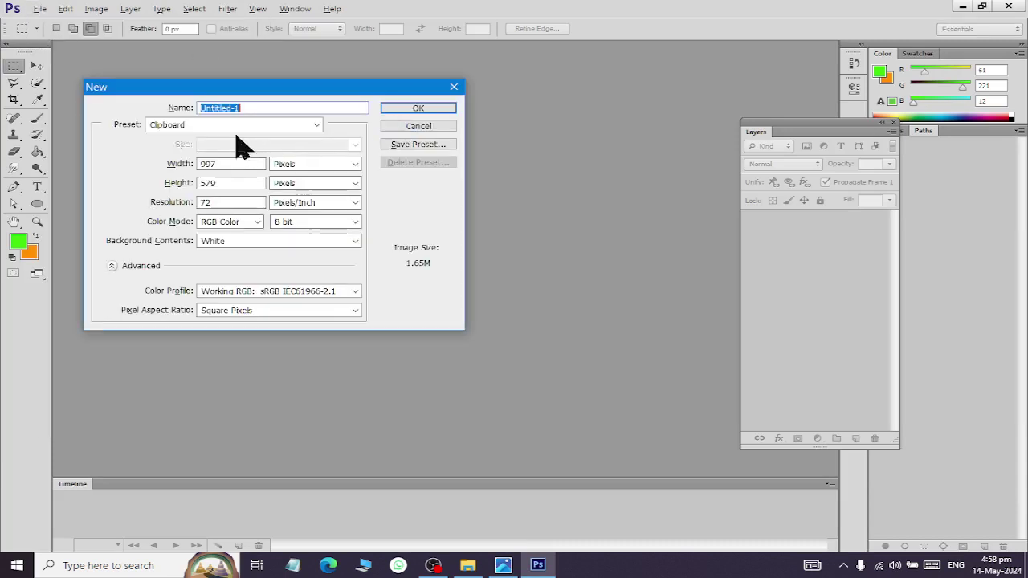
pyautogui.click(235, 124)
pyautogui.click(237, 213)
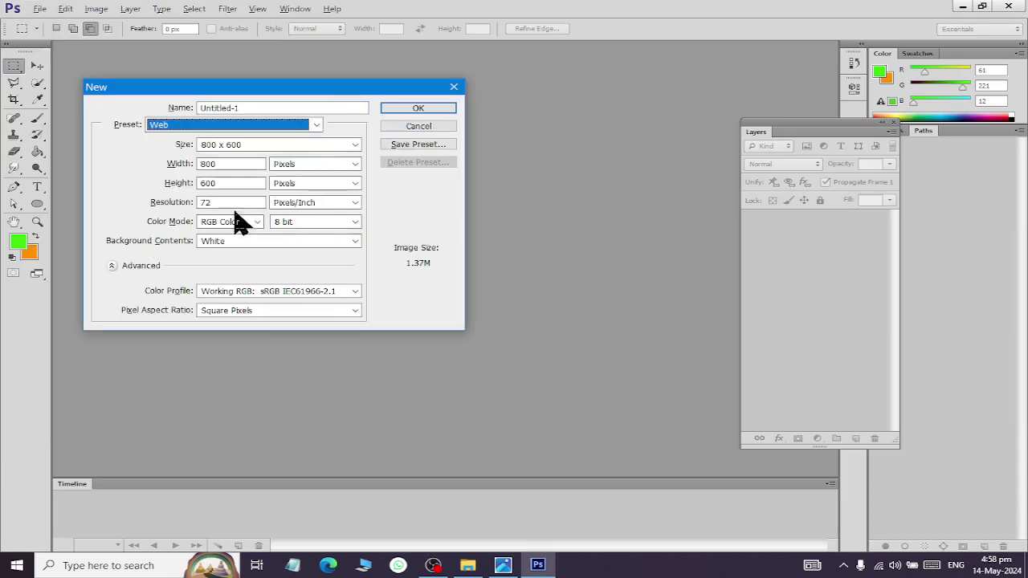
pyautogui.click(251, 145)
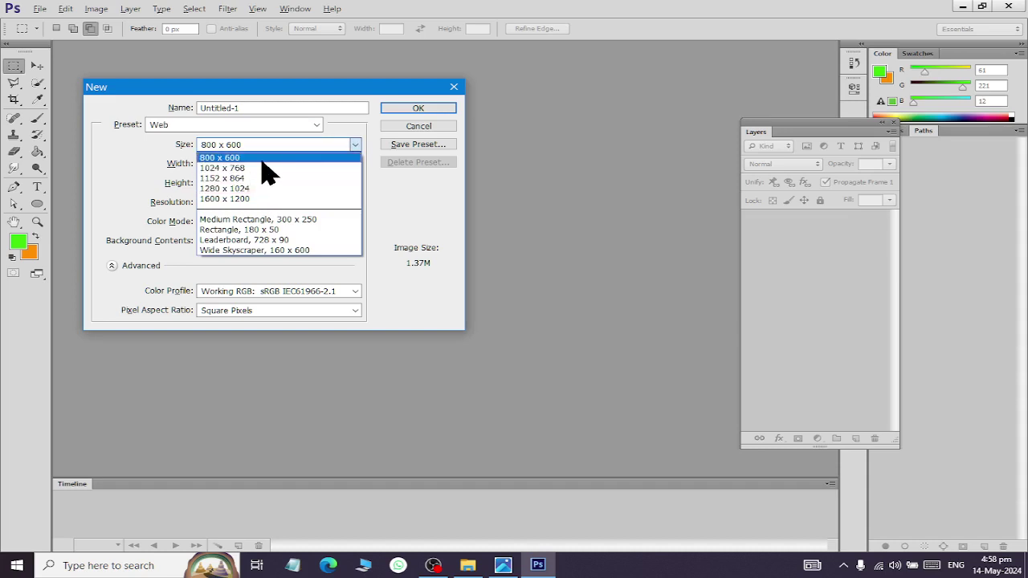
pyautogui.click(262, 159)
# Change the size to 400 px wide by 1001 px high and create the document.
pyautogui.moveTo(248, 164); pyautogui.dragTo(182, 163)
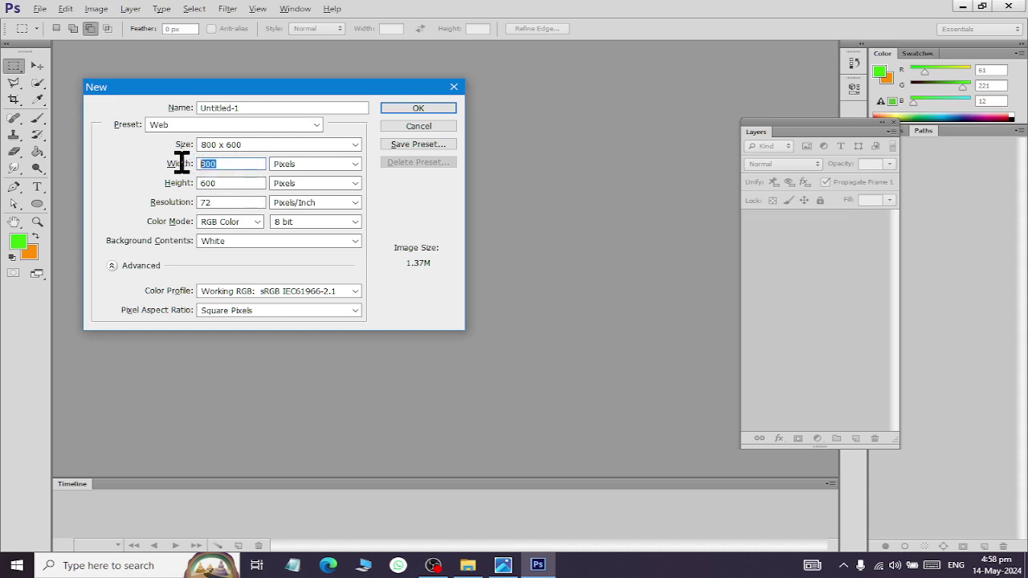
pyautogui.write('4')
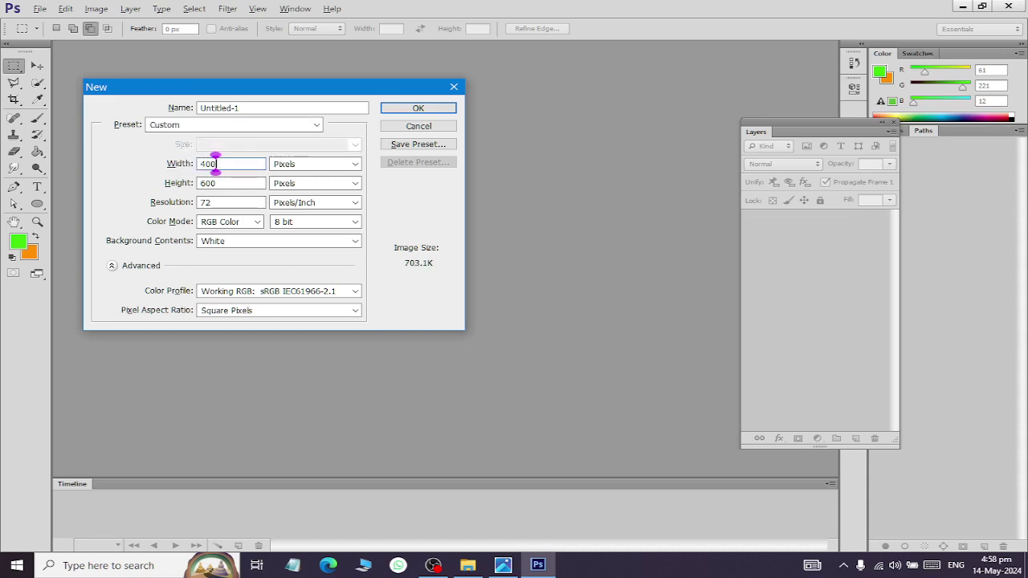
pyautogui.press('Tab')
pyautogui.press('Tab')
pyautogui.write('00')
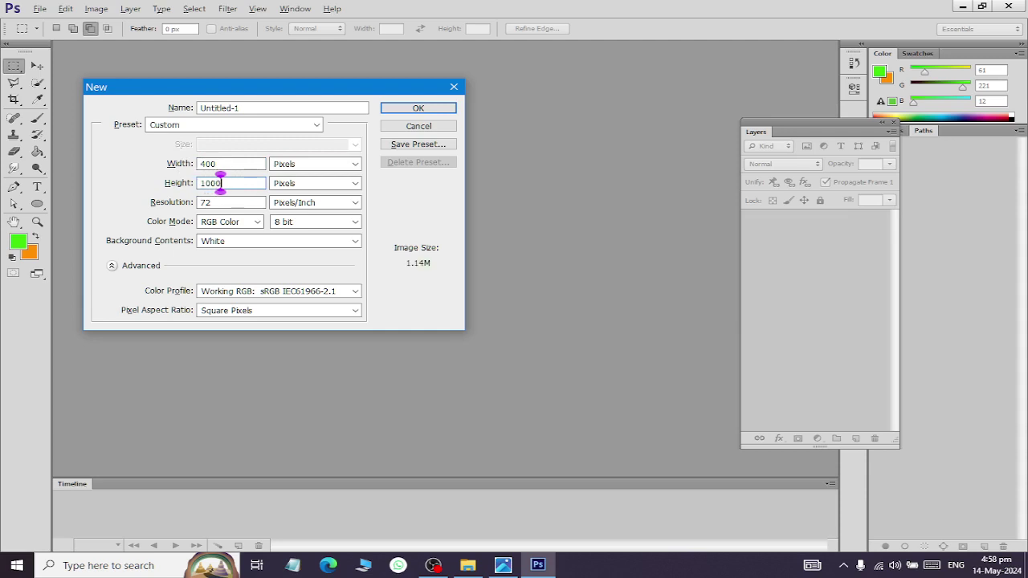
pyautogui.write('1')
pyautogui.press('Tab')
pyautogui.press('Tab')
pyautogui.write('1')
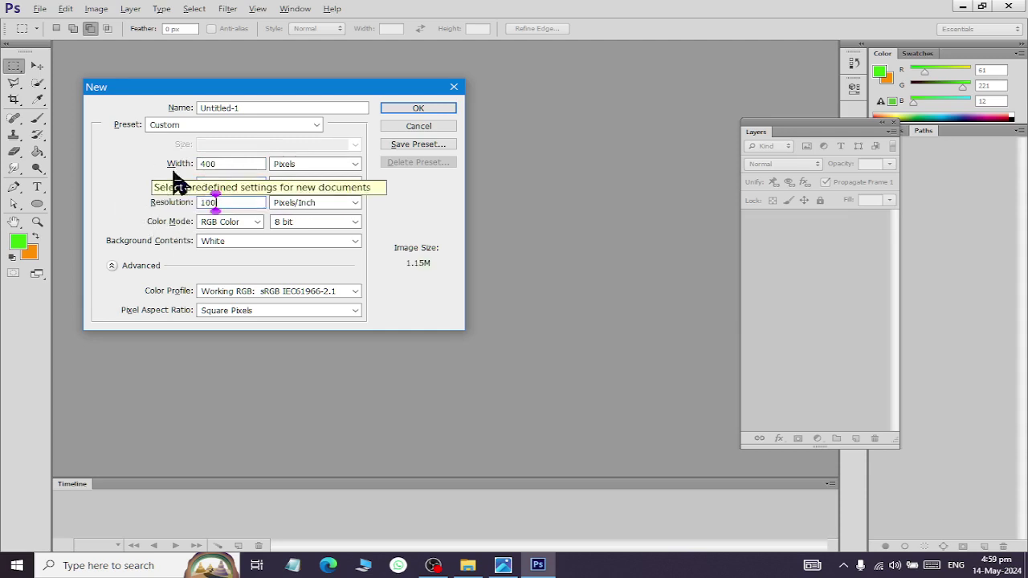
pyautogui.click(431, 113)
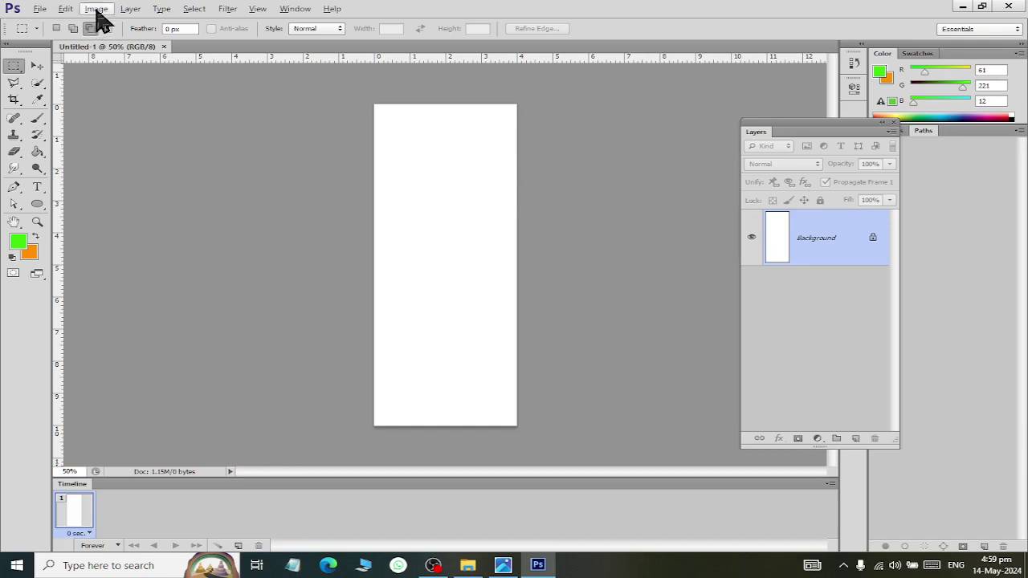
# In Image Size, set the pixel dimensions to 1000 wide by 400 high.
pyautogui.click(102, 11)
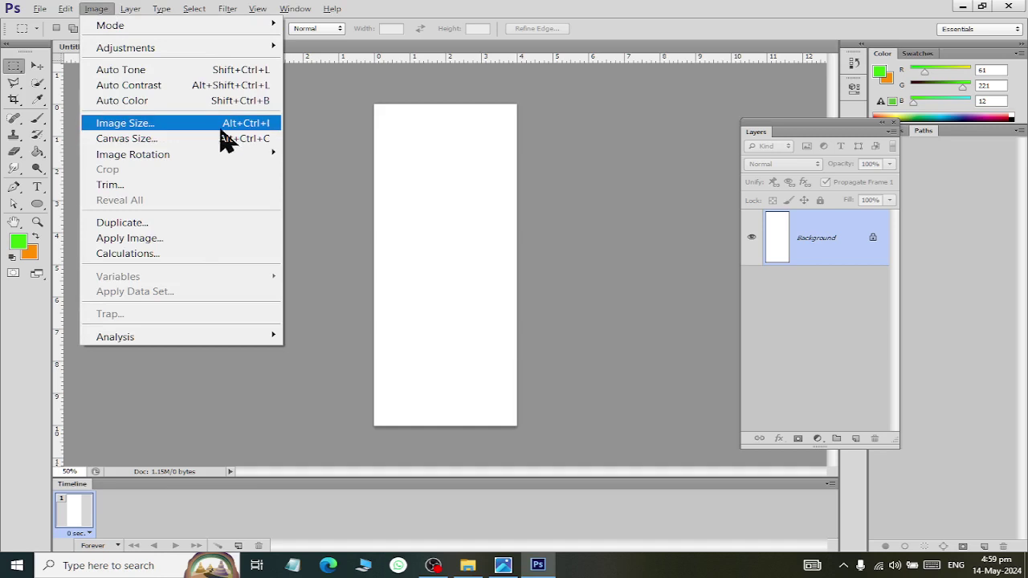
pyautogui.click(220, 129)
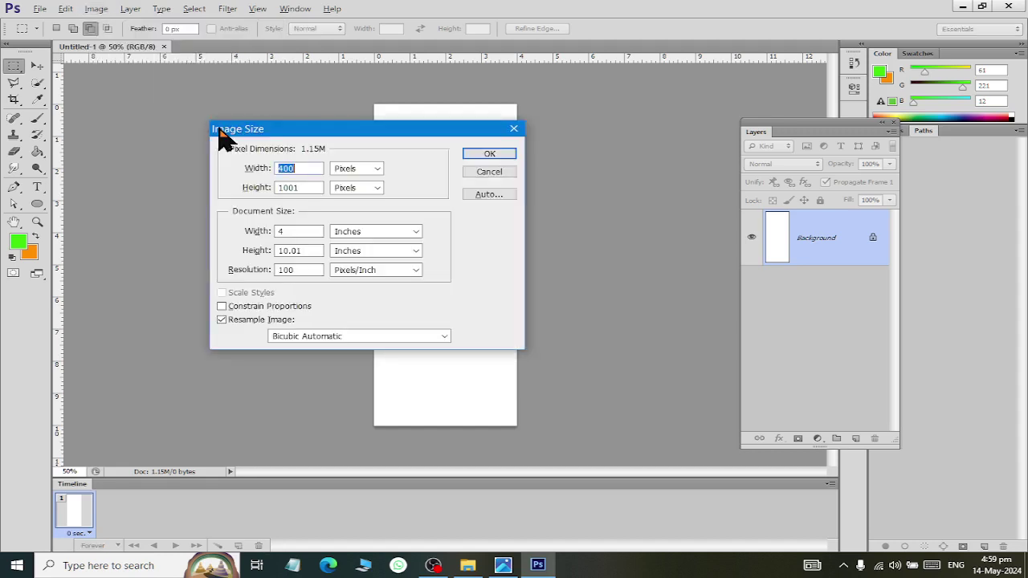
pyautogui.moveTo(273, 134); pyautogui.dragTo(149, 137)
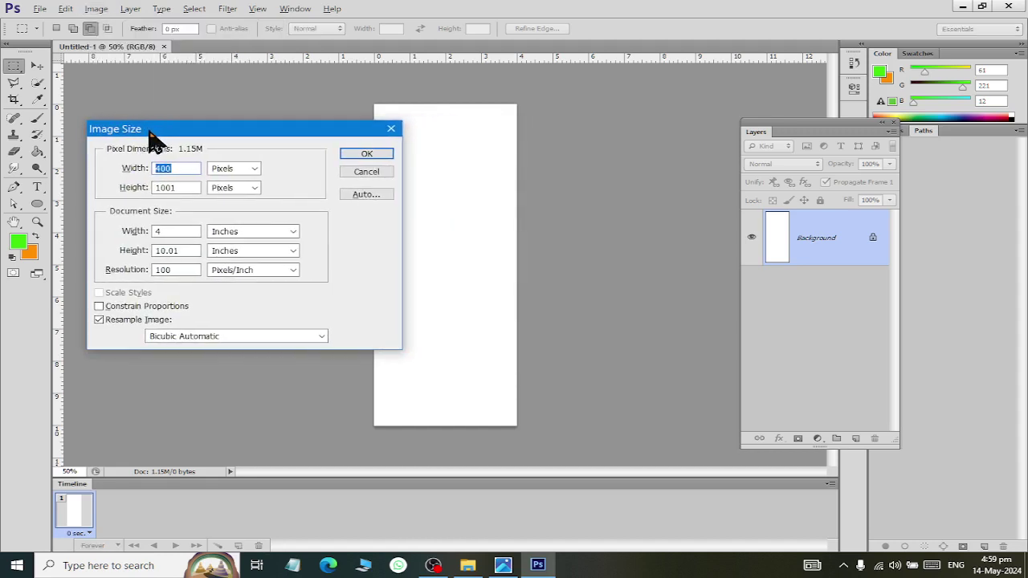
pyautogui.doubleClick(186, 236)
pyautogui.doubleClick(190, 250)
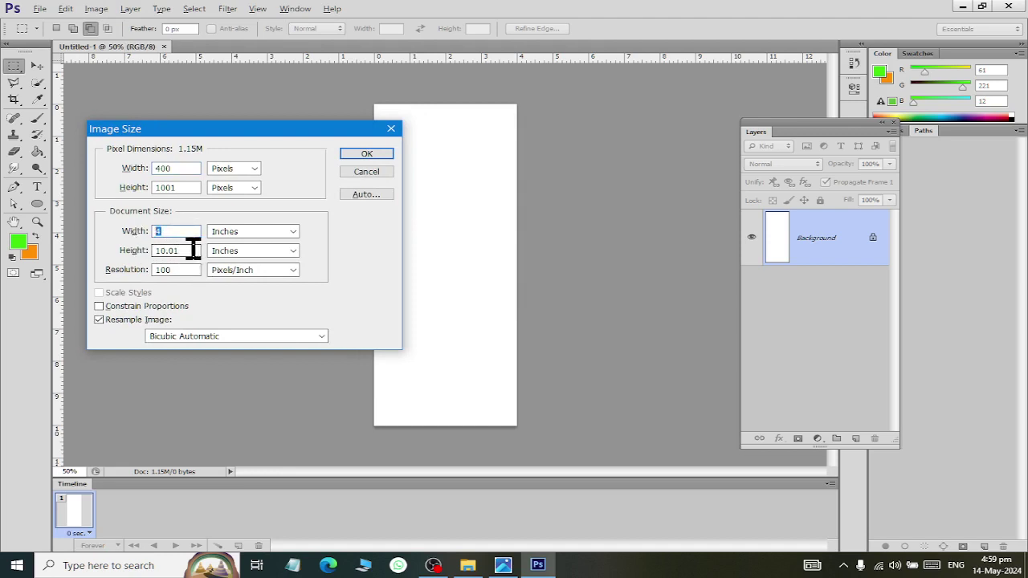
pyautogui.doubleClick(171, 168)
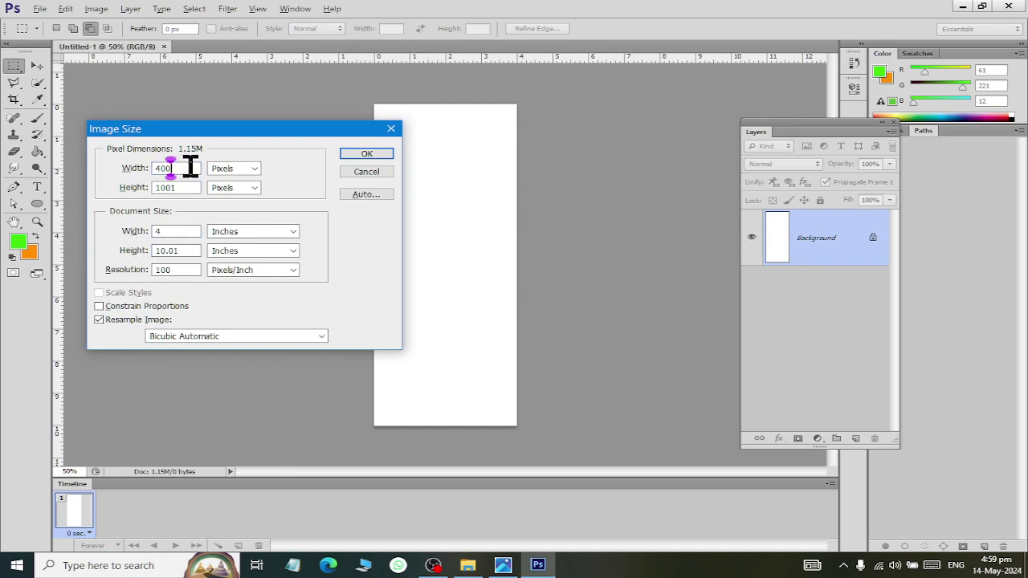
pyautogui.doubleClick(176, 187)
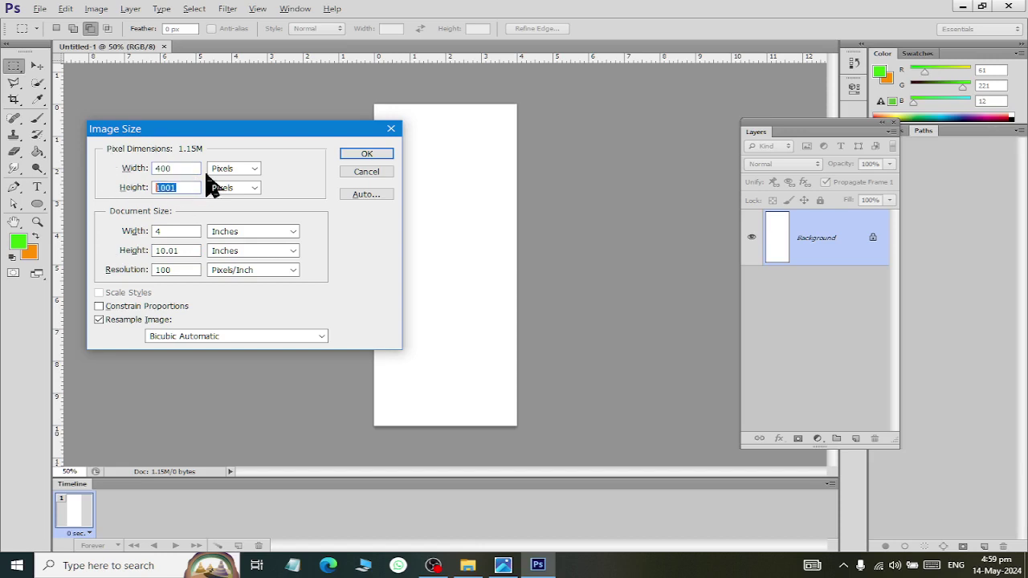
pyautogui.doubleClick(185, 168)
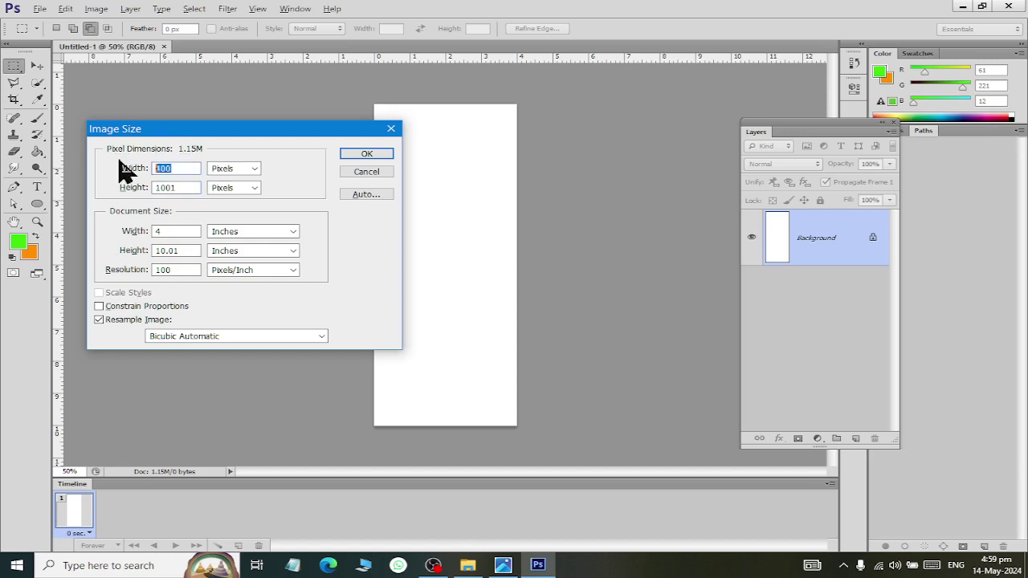
pyautogui.write('1000')
pyautogui.press('Tab')
pyautogui.press('Tab')
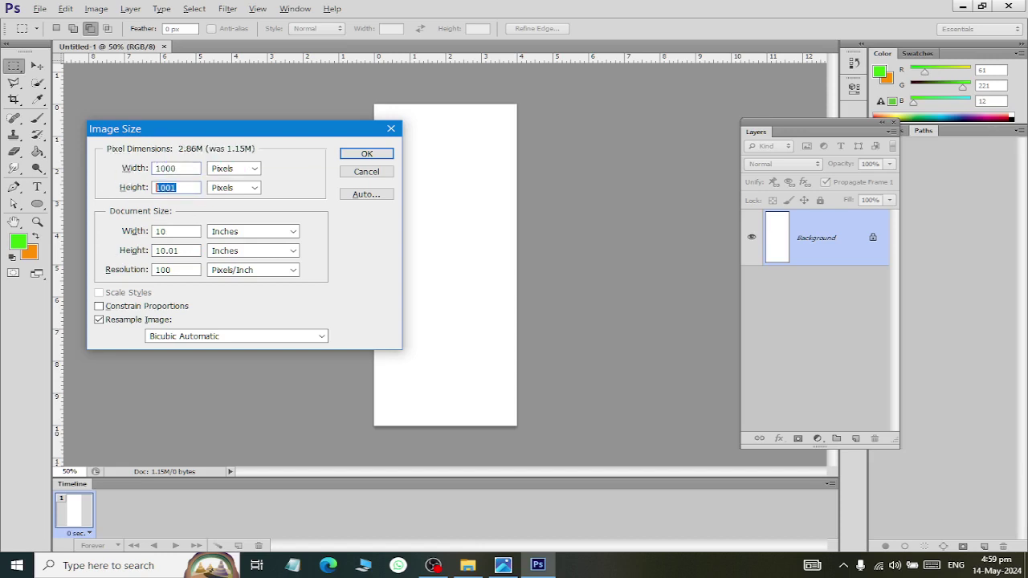
pyautogui.write('400')
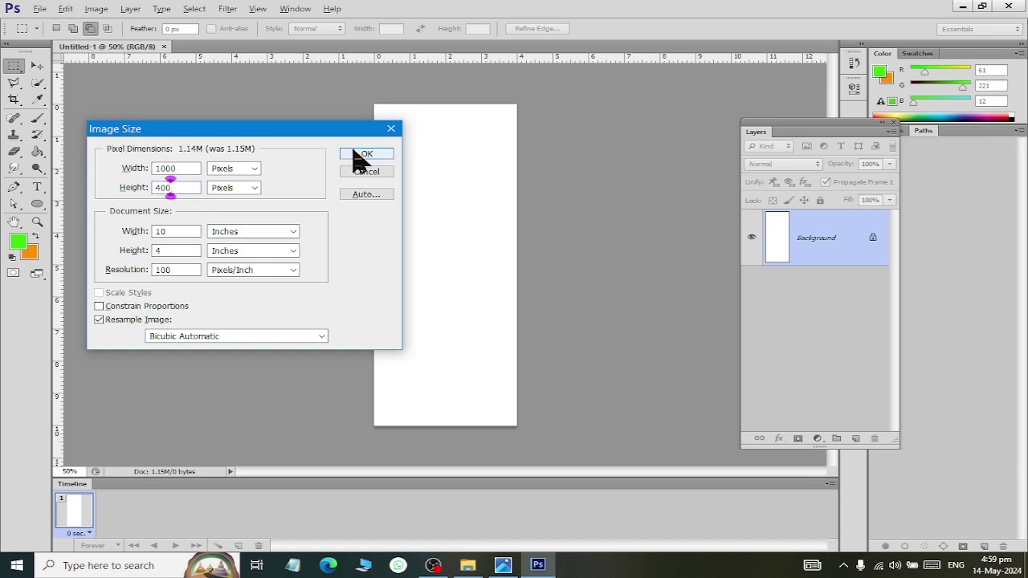
pyautogui.click(362, 153)
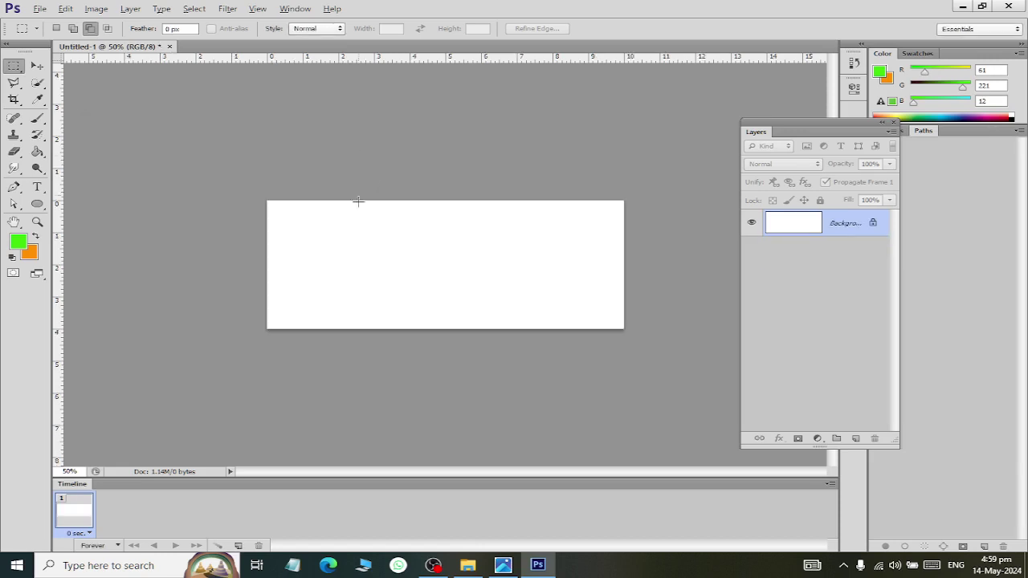
# Resize the image to a 1400-pixel width.
pyautogui.click(96, 8)
pyautogui.click(141, 128)
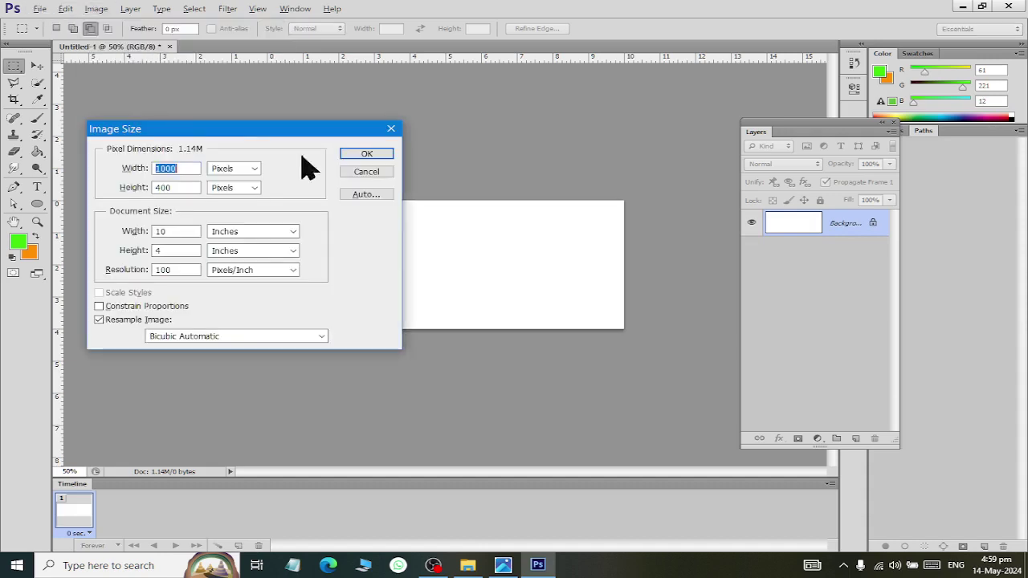
pyautogui.write('140')
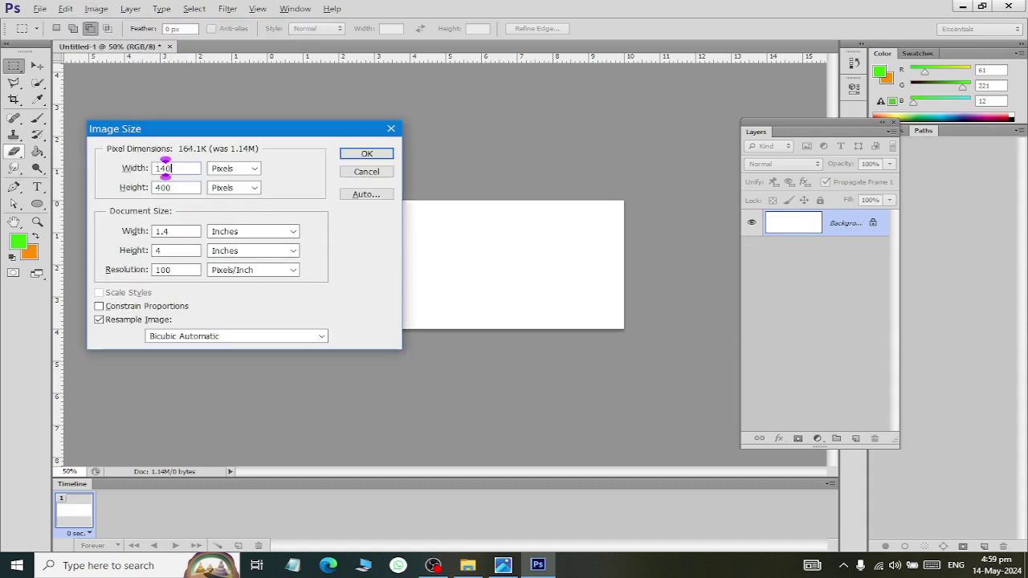
pyautogui.write('0')
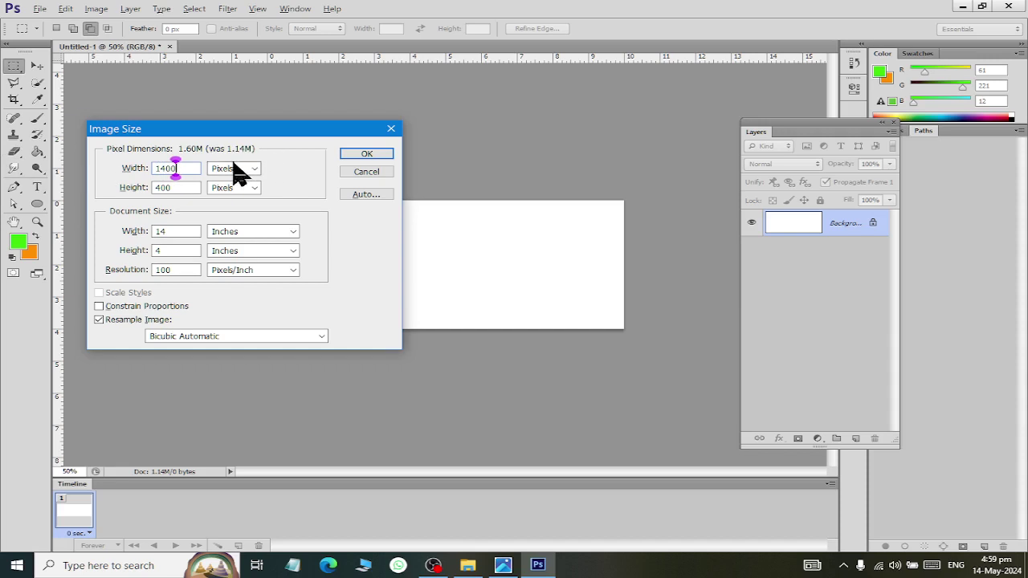
pyautogui.click(168, 231)
pyautogui.click(188, 168)
pyautogui.click(185, 231)
pyautogui.click(357, 154)
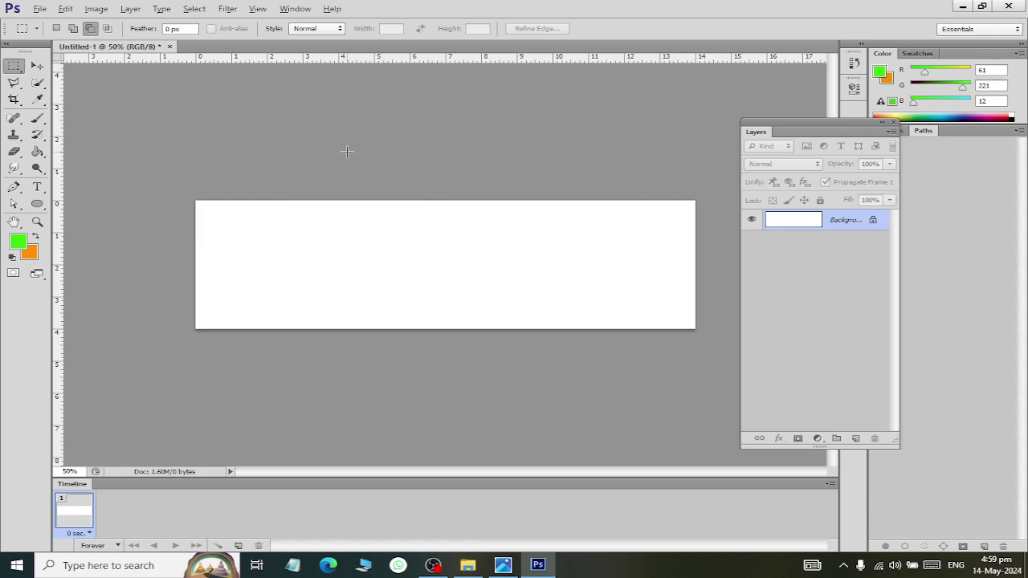
# Set the document height to 5 inches, giving 1400 × 500 pixels.
pyautogui.hotkey('ctrl', 'alt', 'i')
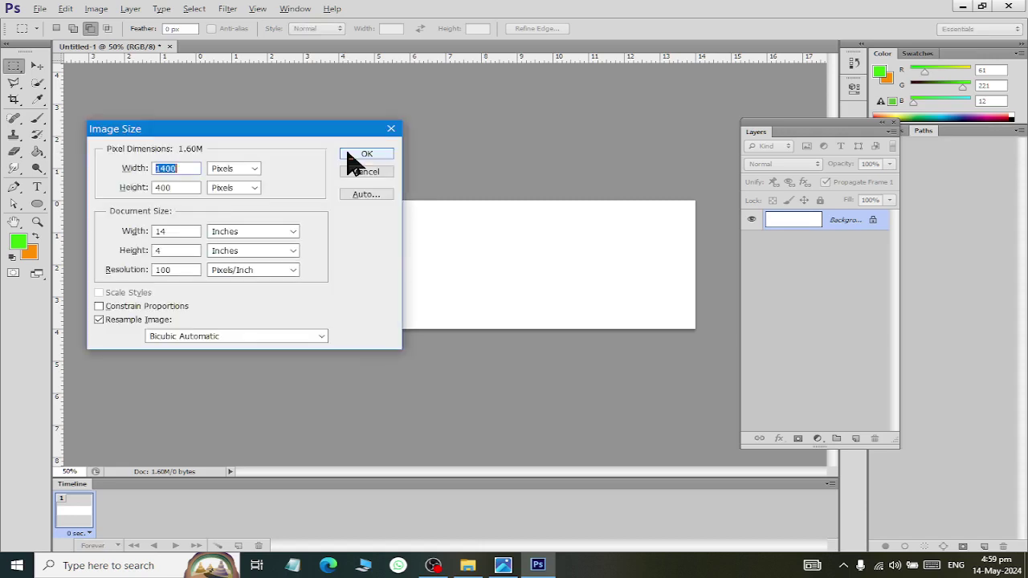
pyautogui.click(193, 230)
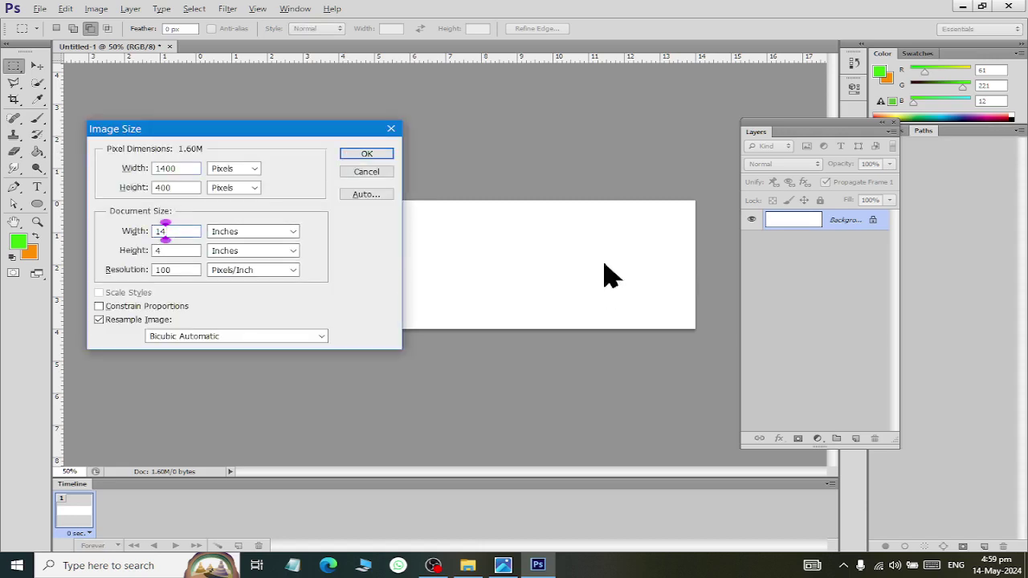
pyautogui.doubleClick(175, 251)
pyautogui.write('5')
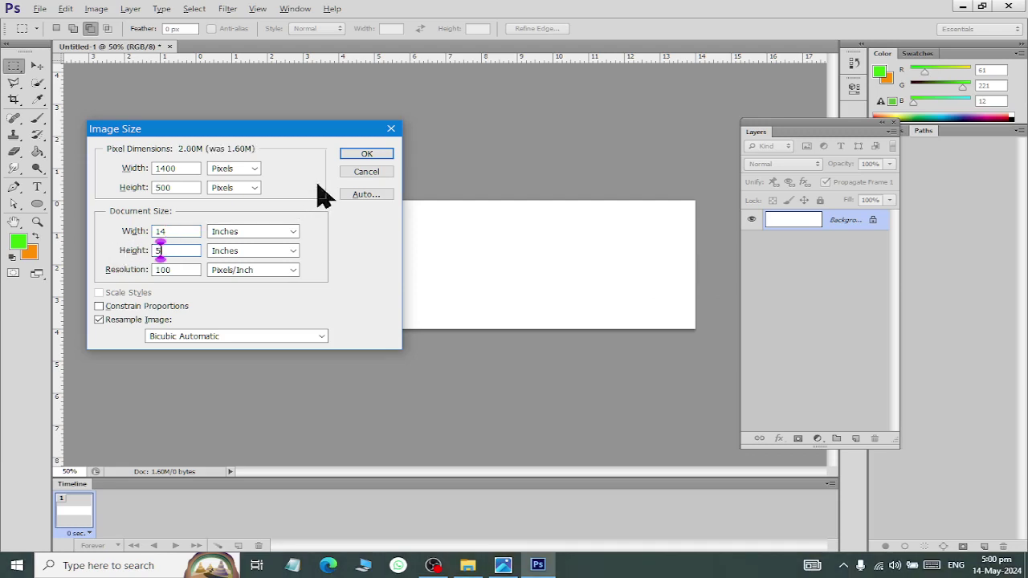
pyautogui.click(170, 188)
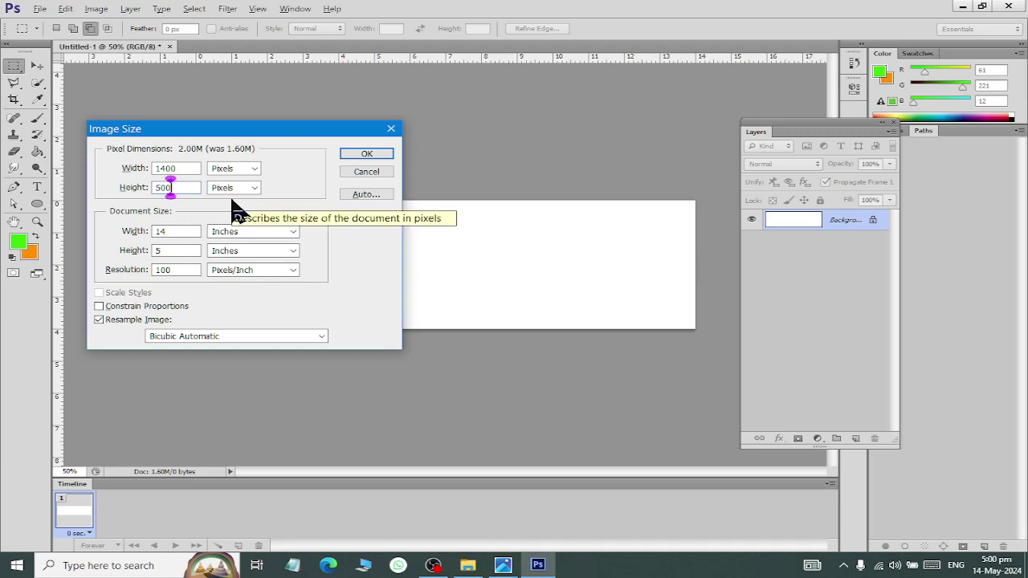
pyautogui.click(367, 154)
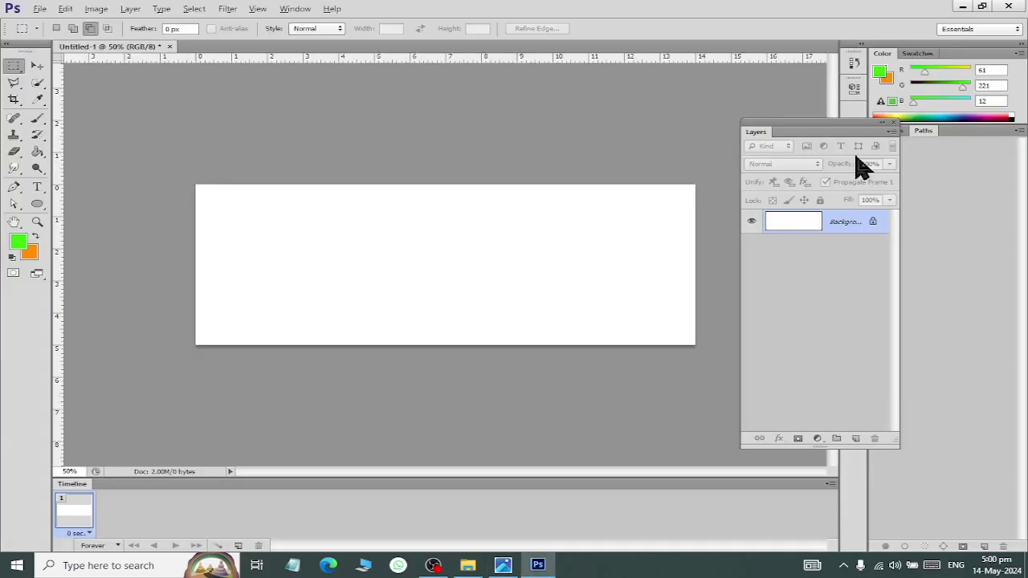
# Unlock the Background as Layer 0 and paint-bucket fill it with dark red a82203.
pyautogui.doubleClick(873, 225)
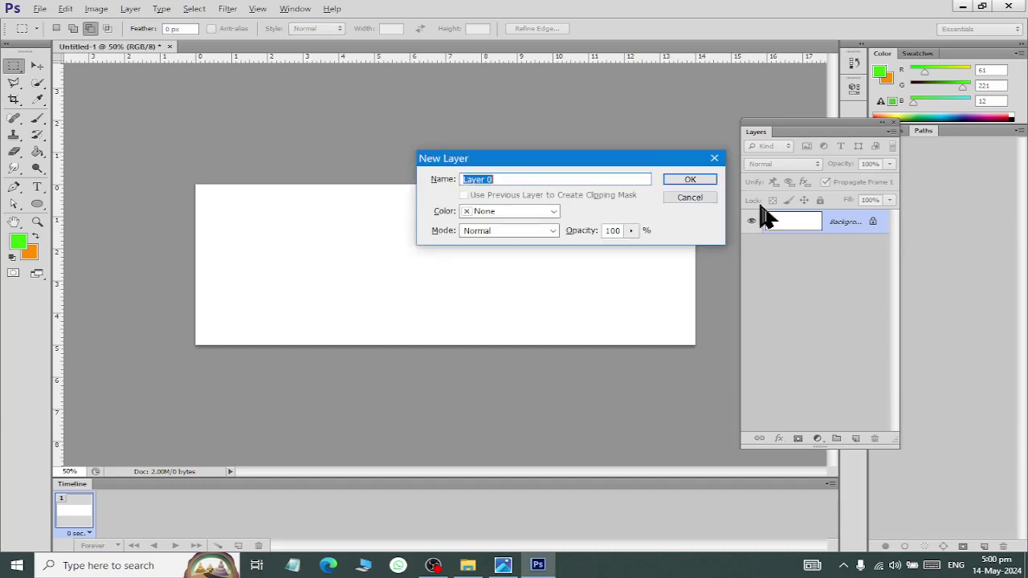
pyautogui.click(692, 179)
pyautogui.click(37, 151)
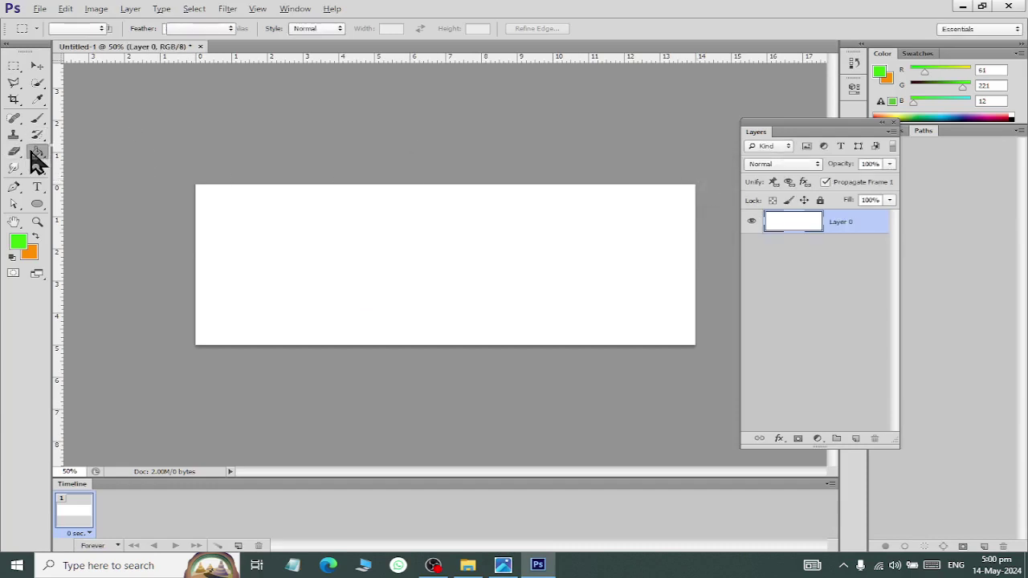
pyautogui.click(89, 163)
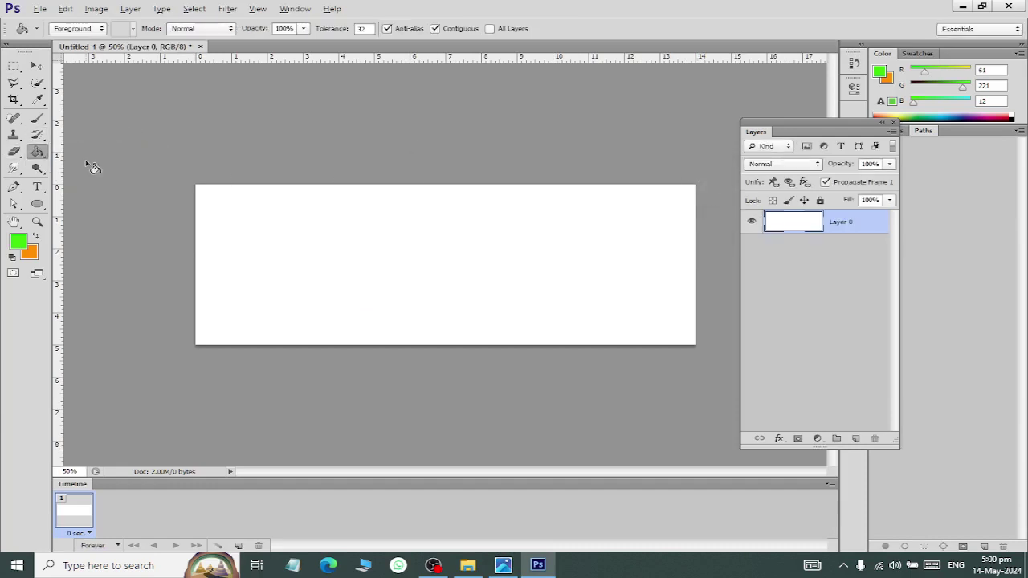
pyautogui.click(20, 243)
pyautogui.click(776, 499)
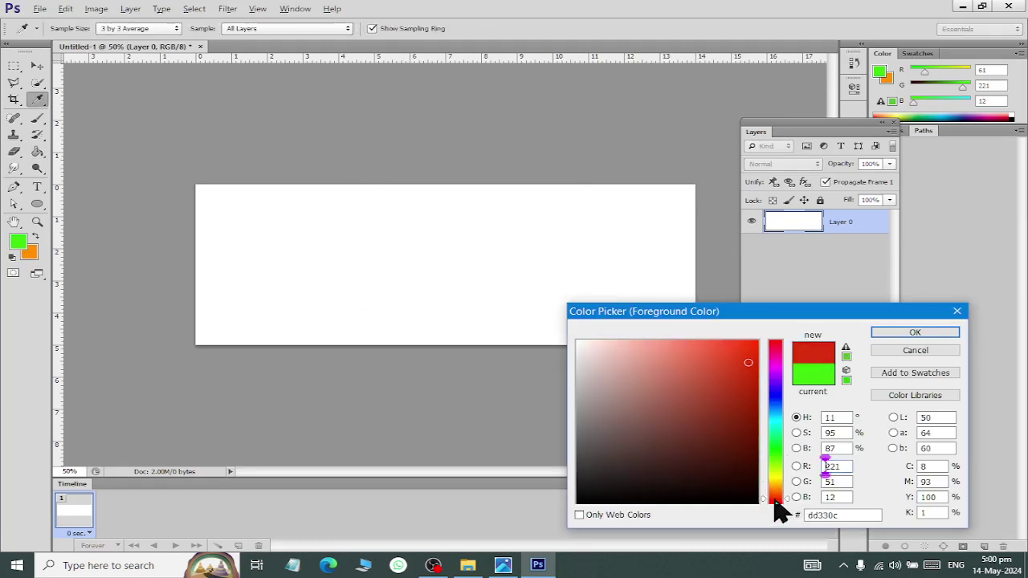
pyautogui.click(755, 396)
pyautogui.click(915, 331)
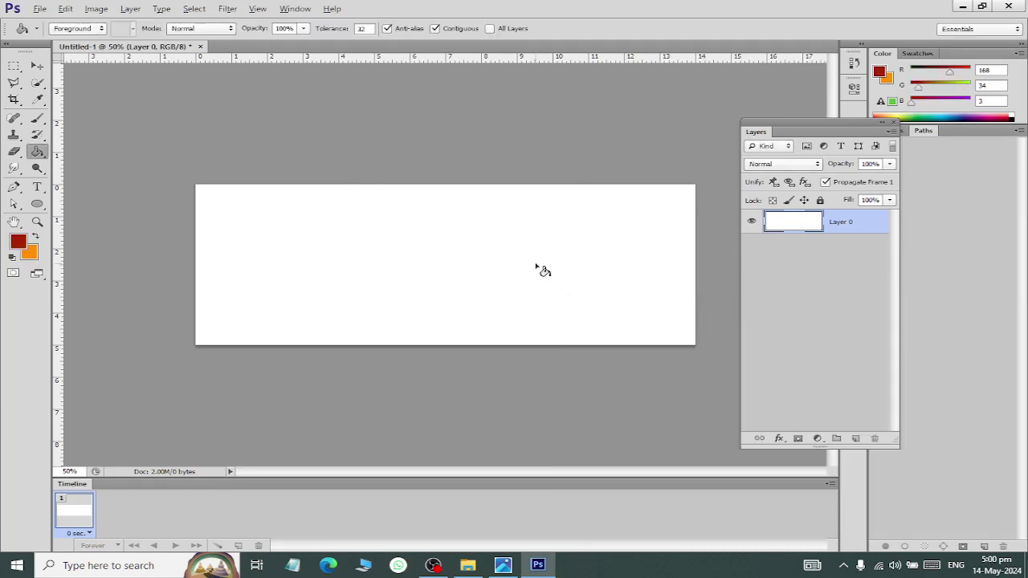
pyautogui.click(585, 331)
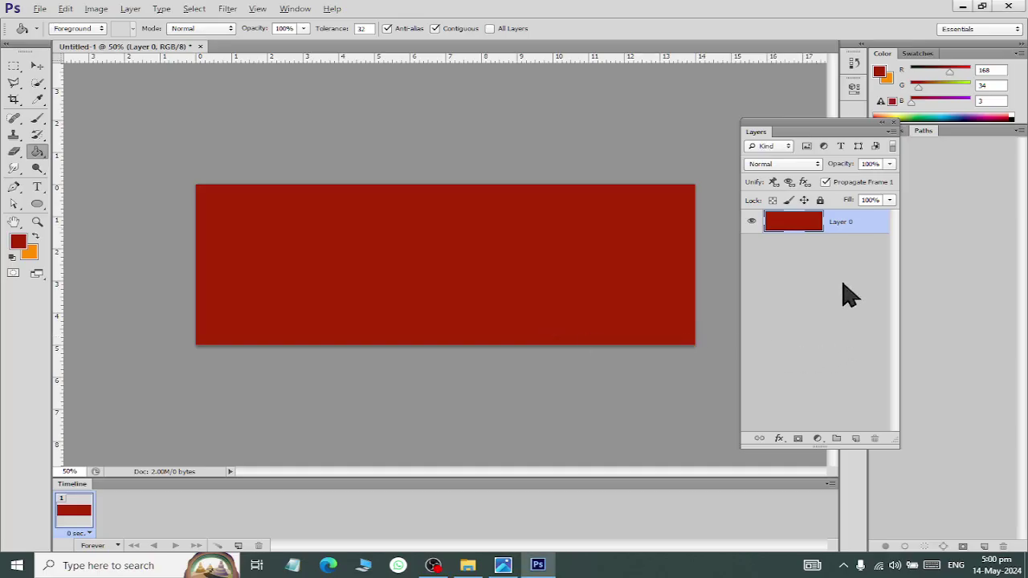
# Draw a rectangle on the red canvas and give it a white fill.
pyautogui.click(37, 205)
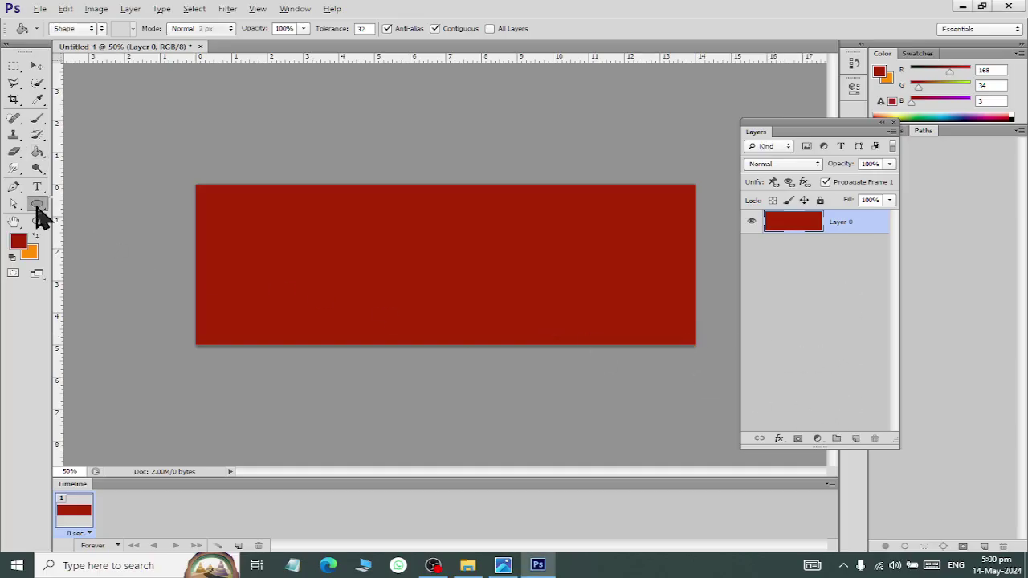
pyautogui.rightClick(37, 205)
pyautogui.click(98, 203)
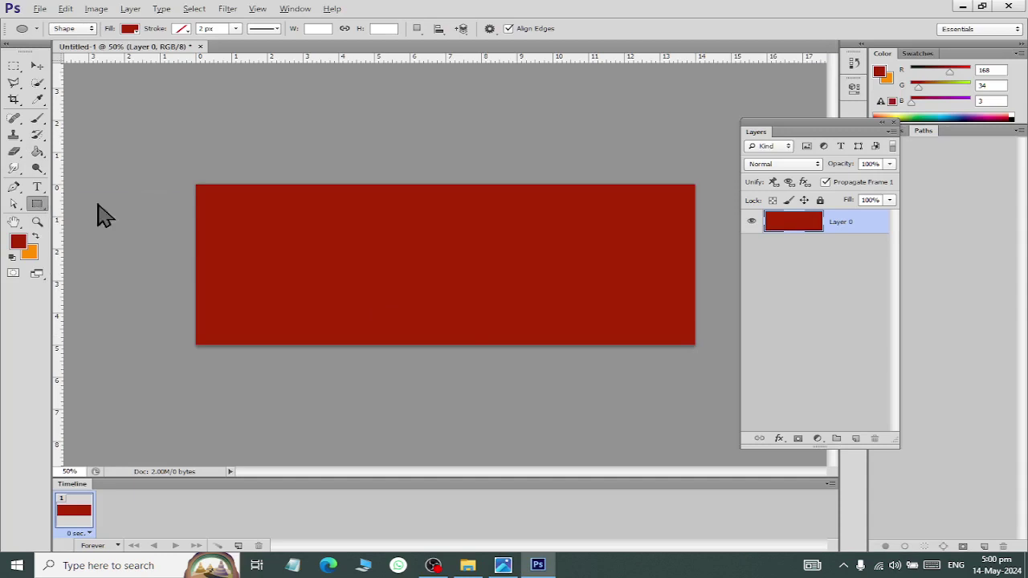
pyautogui.moveTo(214, 259); pyautogui.dragTo(349, 287)
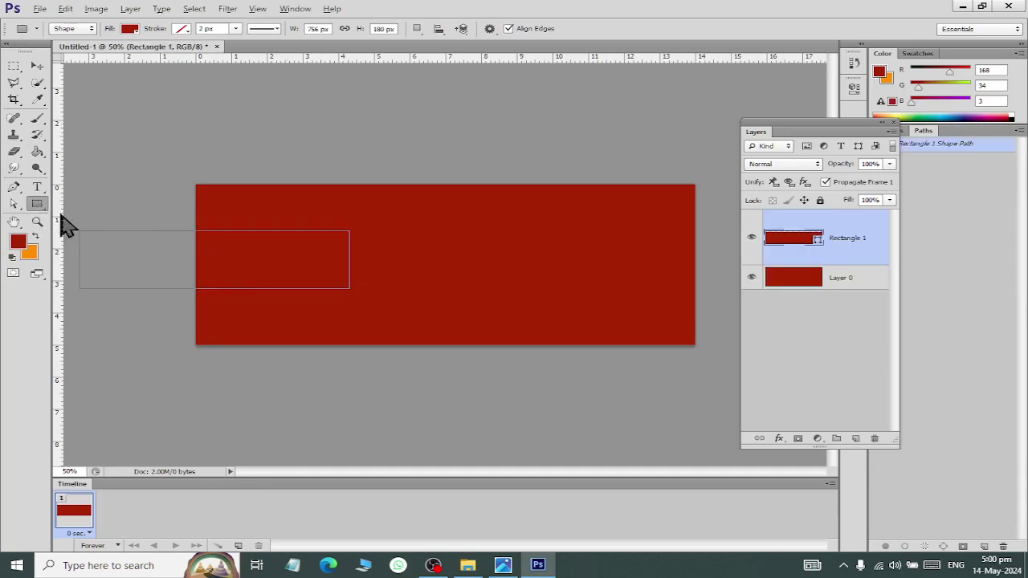
pyautogui.click(37, 65)
pyautogui.moveTo(261, 260); pyautogui.dragTo(440, 265)
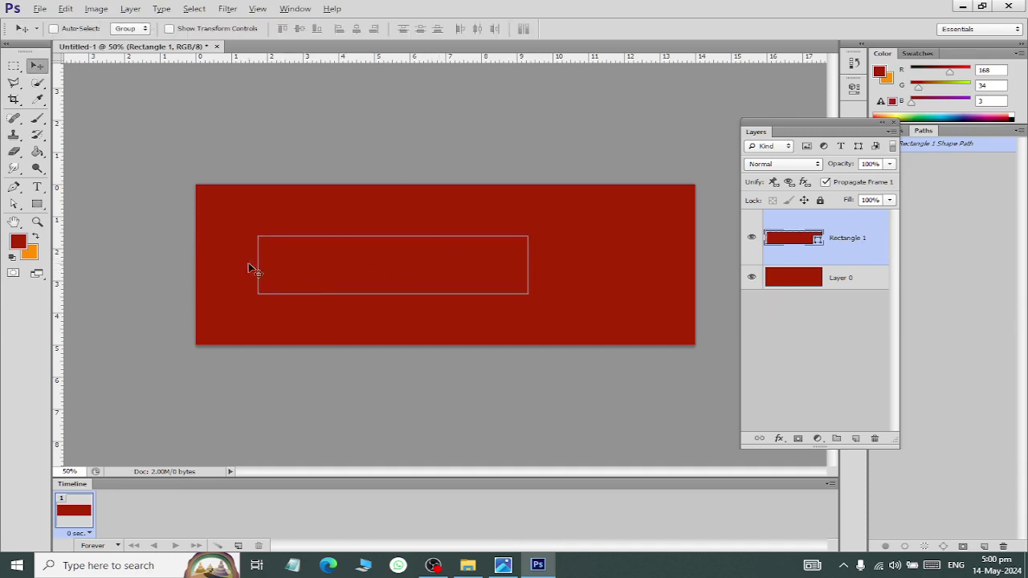
pyautogui.click(37, 206)
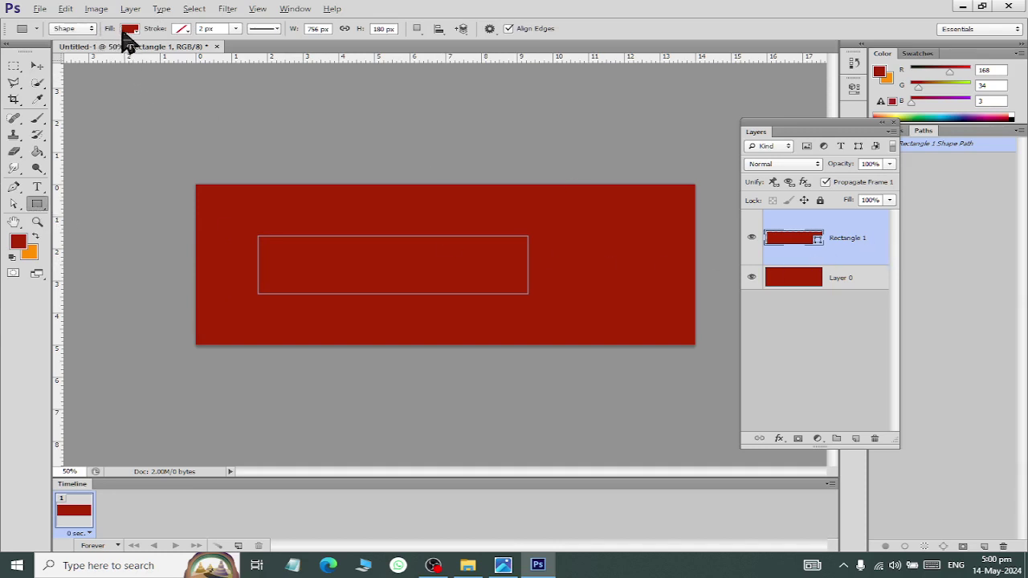
pyautogui.click(129, 29)
pyautogui.click(111, 104)
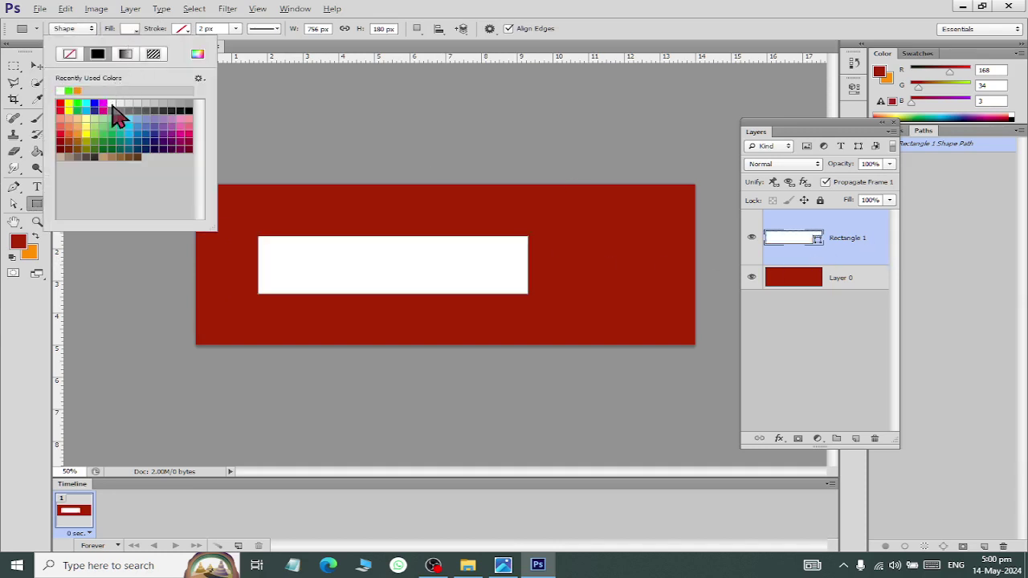
pyautogui.click(37, 68)
# Stretch the white rectangle edge to edge, thin it, and move it lower.
pyautogui.hotkey('ctrl', 't')
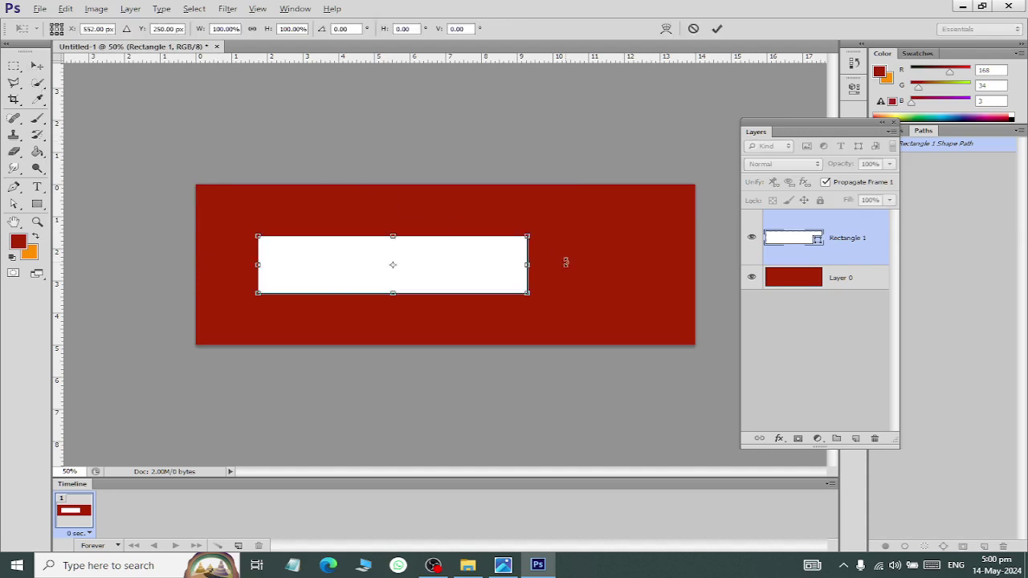
pyautogui.moveTo(523, 264); pyautogui.dragTo(696, 264)
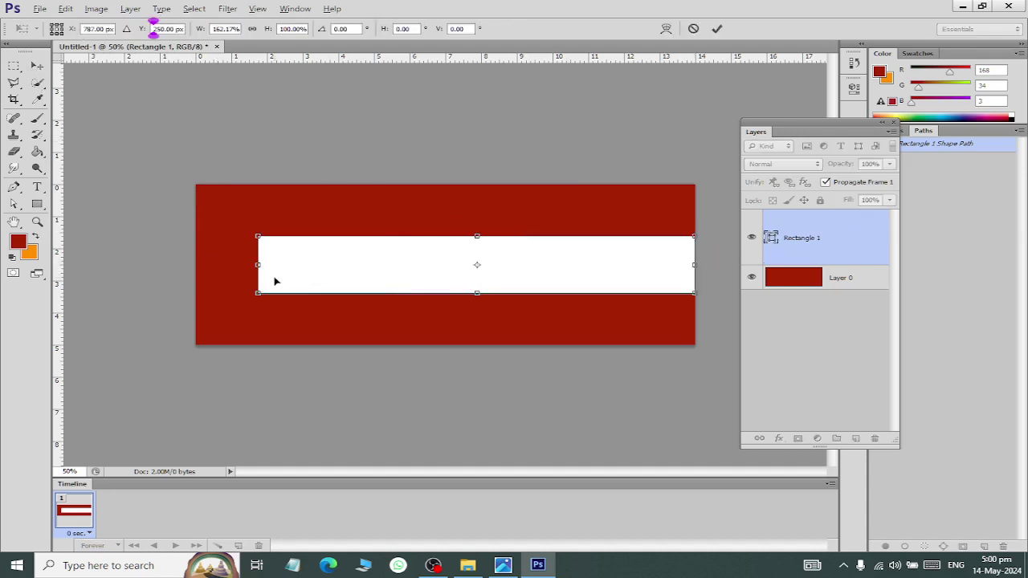
pyautogui.moveTo(256, 264); pyautogui.dragTo(198, 264)
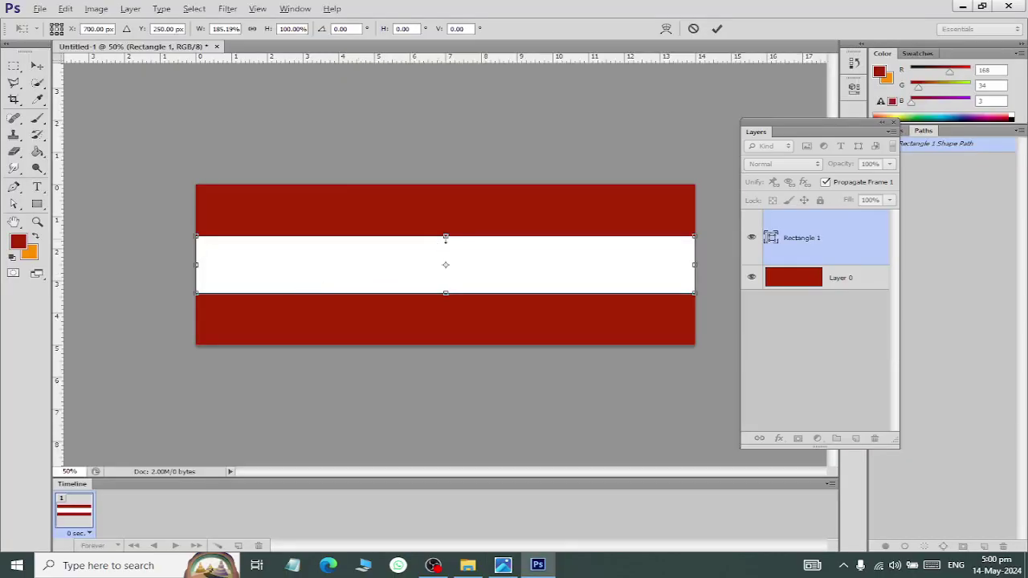
pyautogui.moveTo(446, 237); pyautogui.dragTo(446, 251)
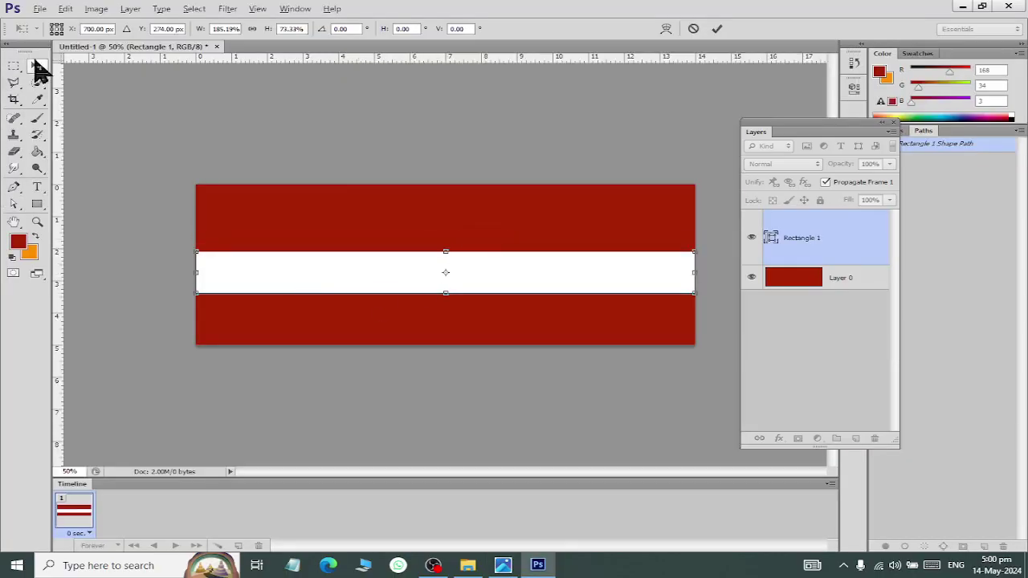
pyautogui.click(37, 65)
pyautogui.click(444, 219)
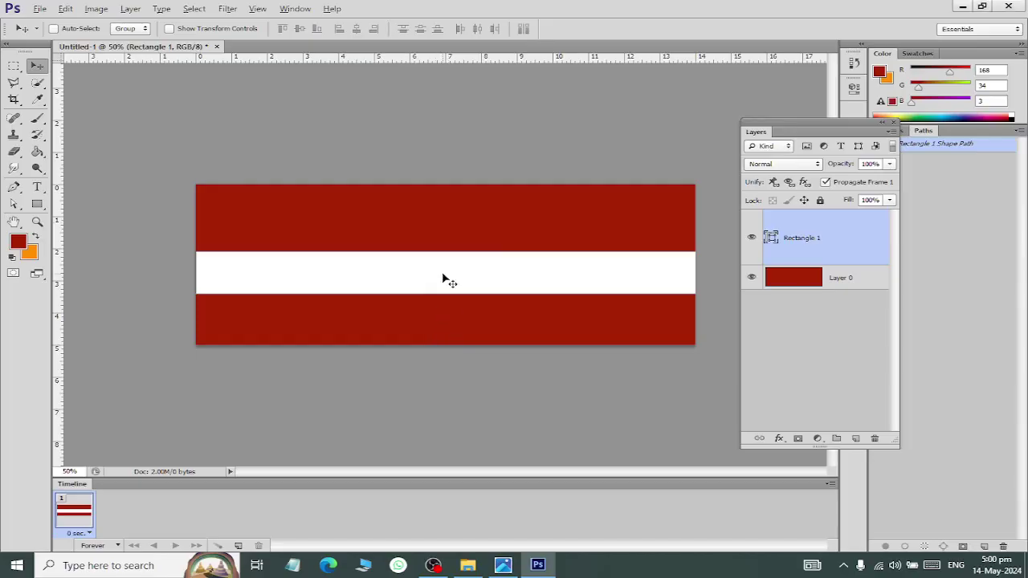
pyautogui.moveTo(443, 280); pyautogui.dragTo(444, 296)
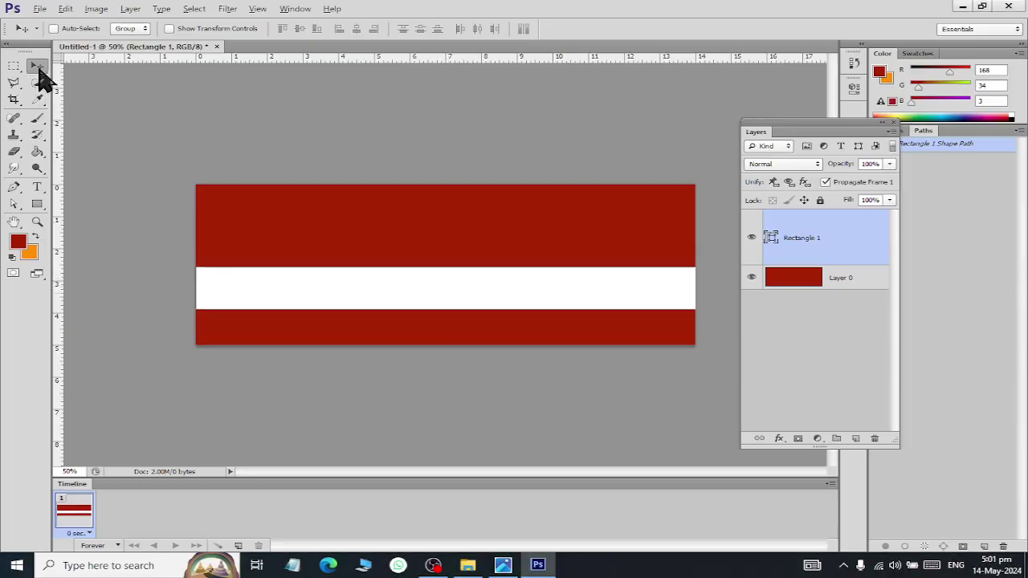
pyautogui.hotkey('ctrl', 's')
# In Save As, navigate to the Ps Files > Horizon folder.
pyautogui.click(44, 151)
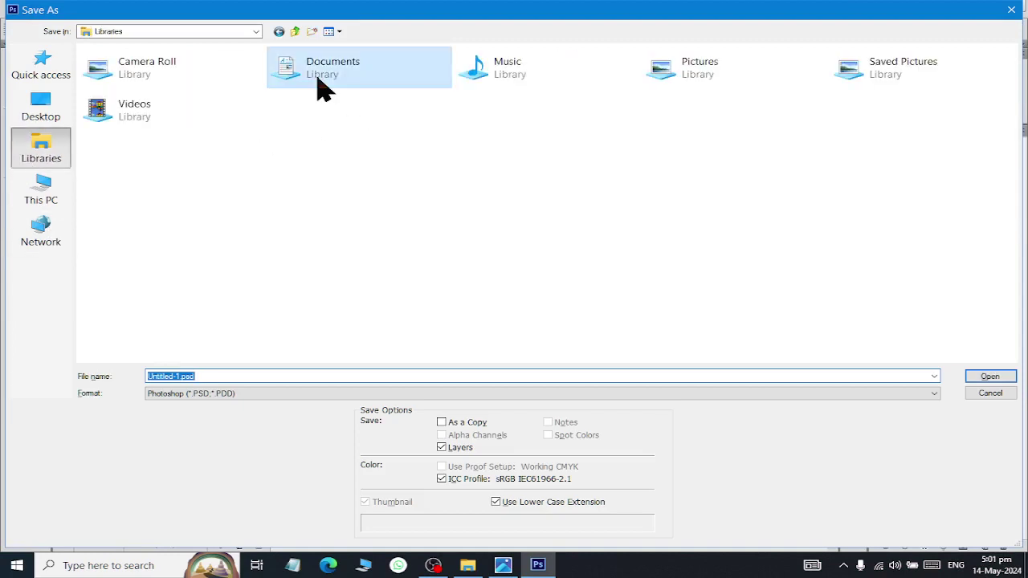
pyautogui.doubleClick(321, 88)
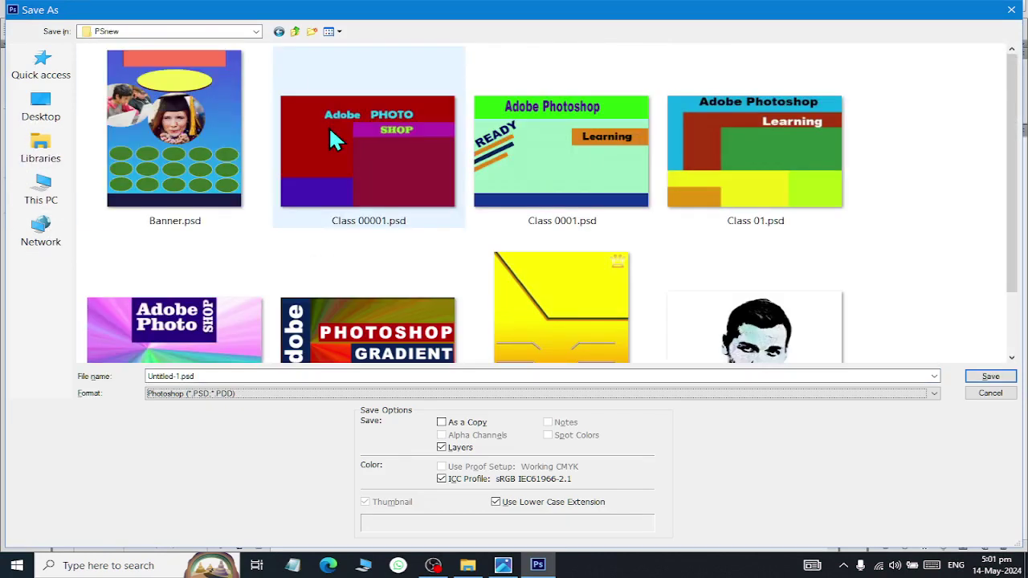
pyautogui.press('BackSpace')
pyautogui.hotkey('alt', 'Up')
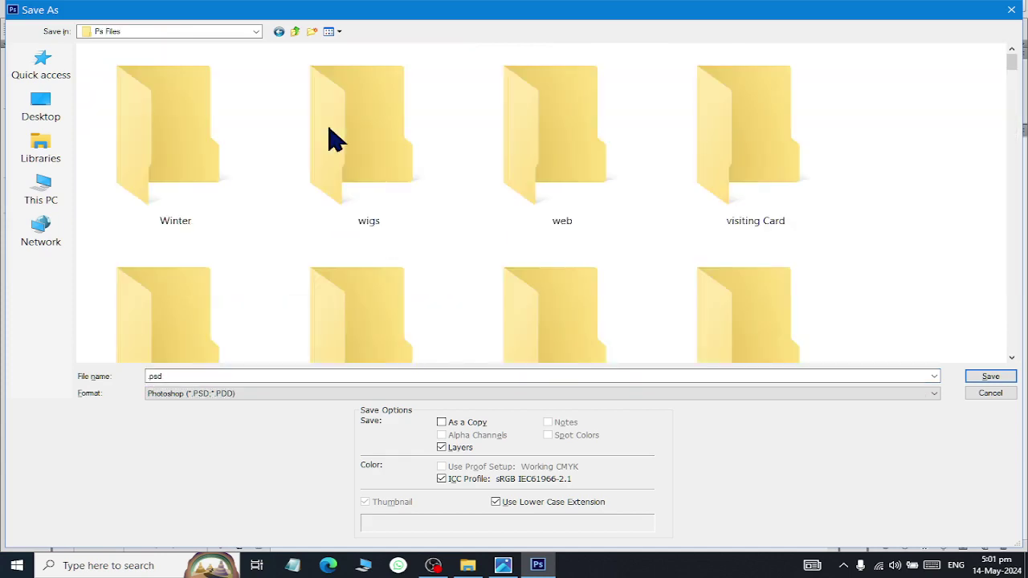
pyautogui.press('Up')
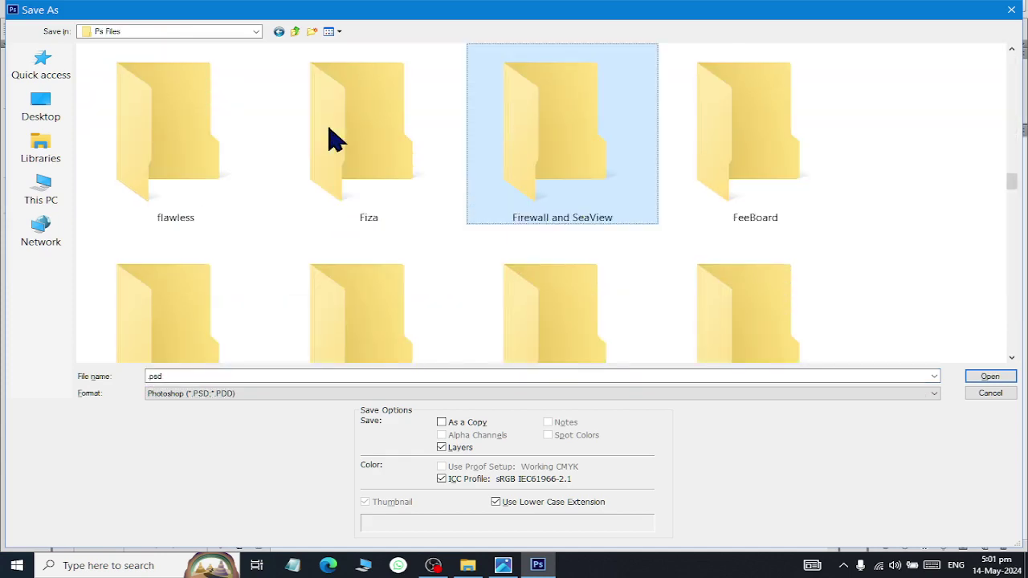
pyautogui.press('Up')
pyautogui.press('Up')
pyautogui.press('Up')
pyautogui.press('Up')
pyautogui.press('Up')
pyautogui.press('Left')
pyautogui.press('Left')
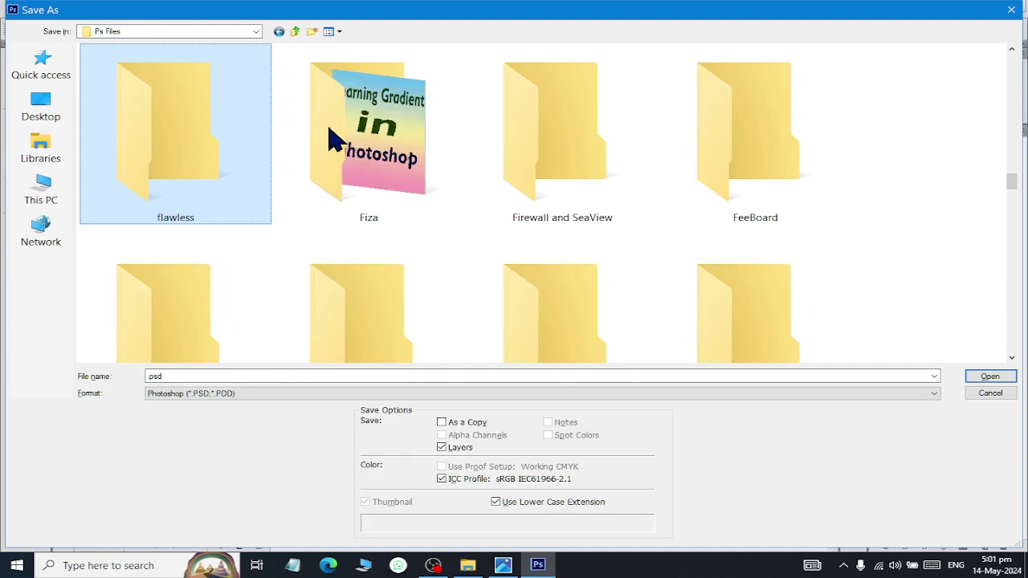
pyautogui.press('Return')
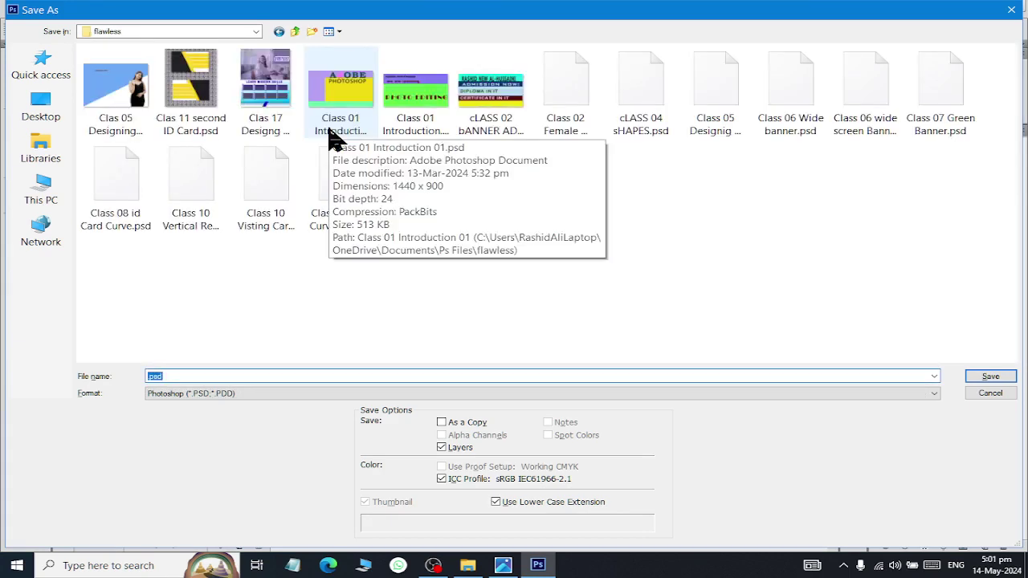
pyautogui.write('Class')
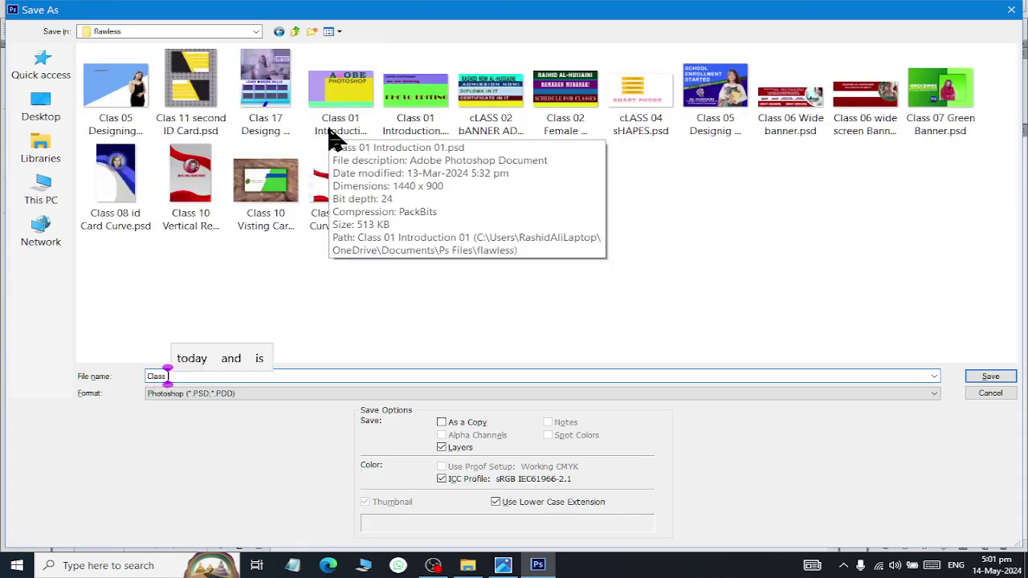
pyautogui.write(' 17')
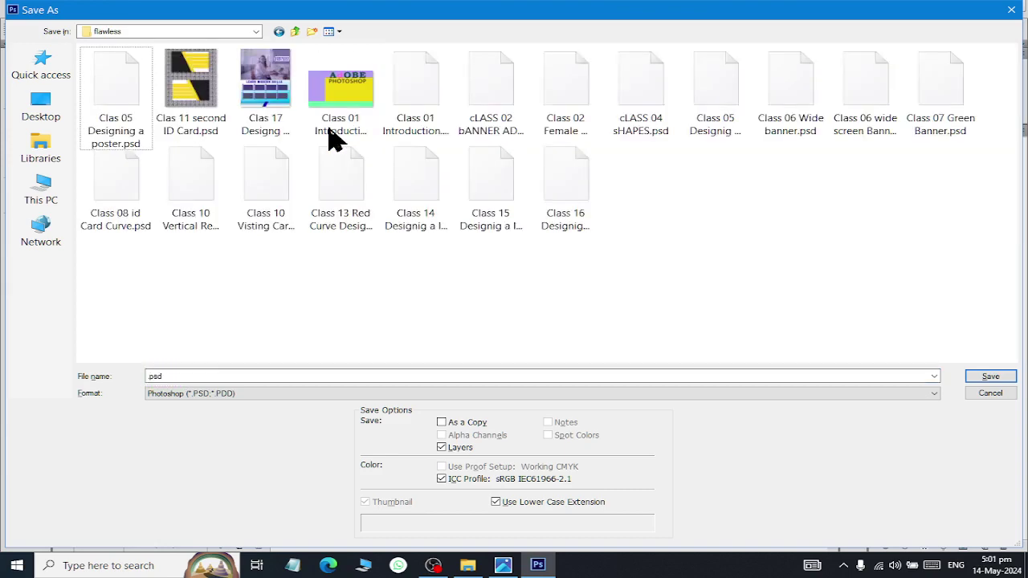
pyautogui.hotkey('alt', 'Up')
pyautogui.press('Right')
pyautogui.press('Return')
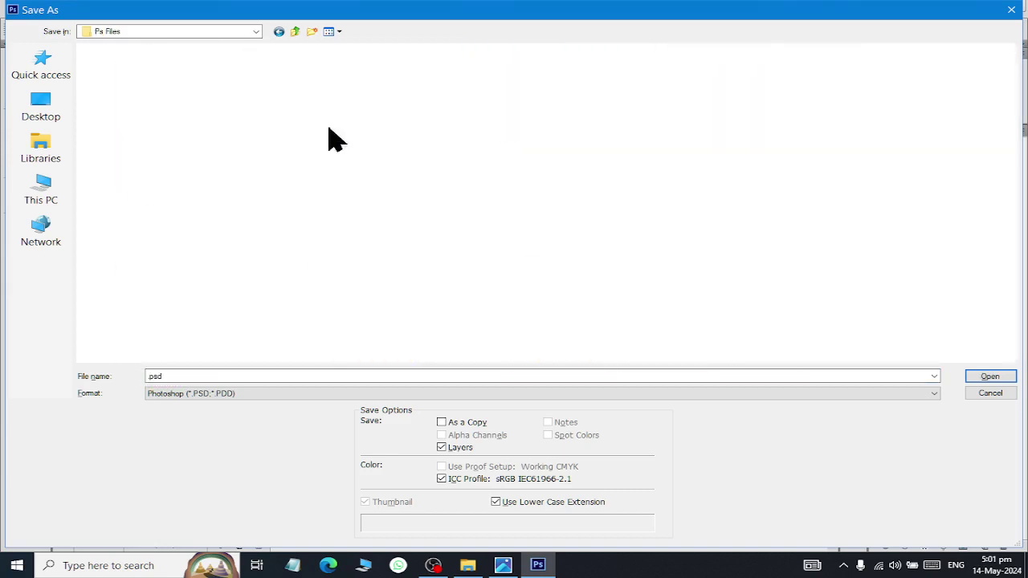
pyautogui.scroll(-5, 627, 303)
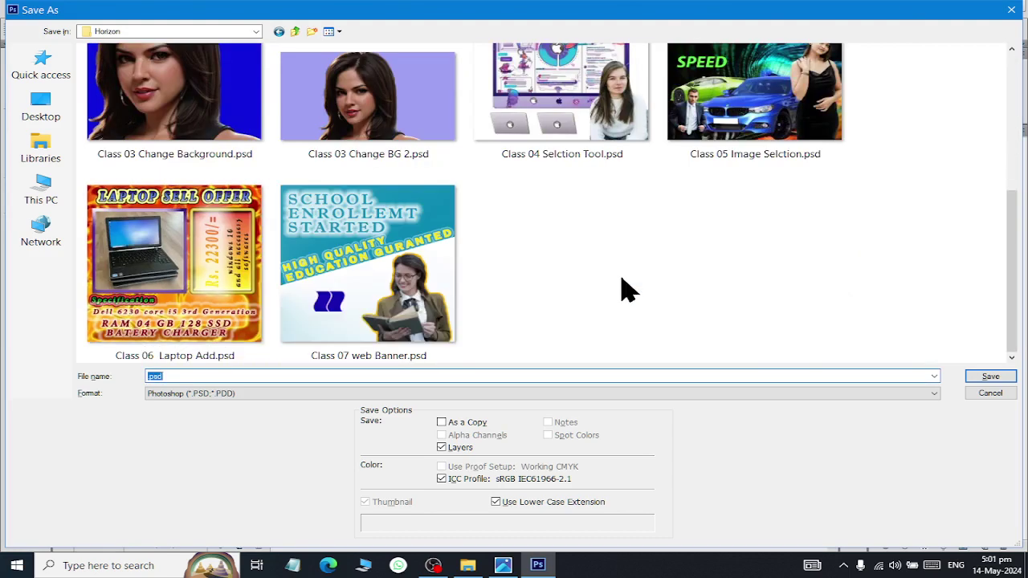
# Save as Class 08 wide banner.psd, keeping maximum compatibility.
pyautogui.click(301, 374)
pyautogui.doubleClick(286, 378)
pyautogui.write('ass 08 w')
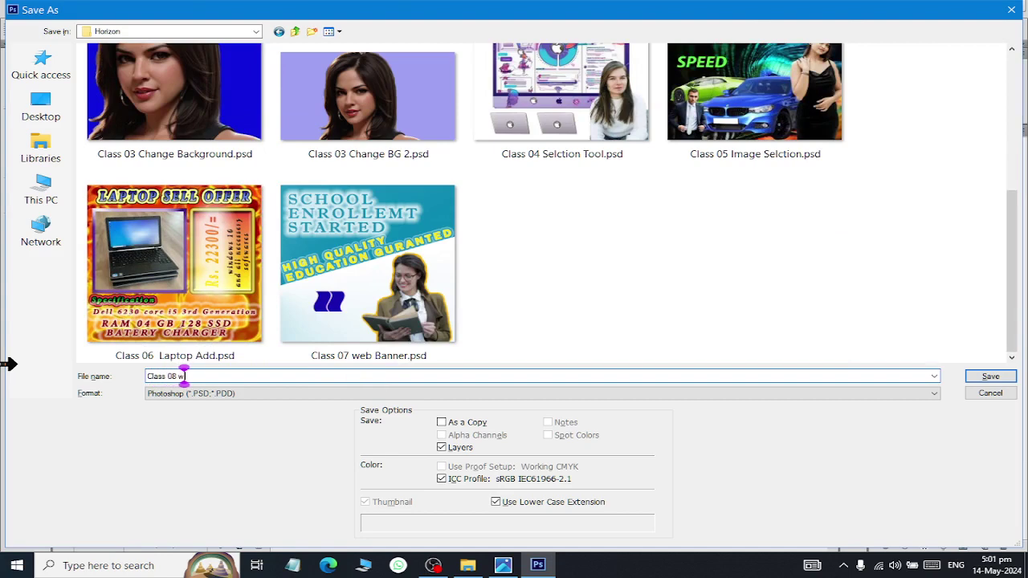
pyautogui.write('id')
pyautogui.write('r')
pyautogui.press('Return')
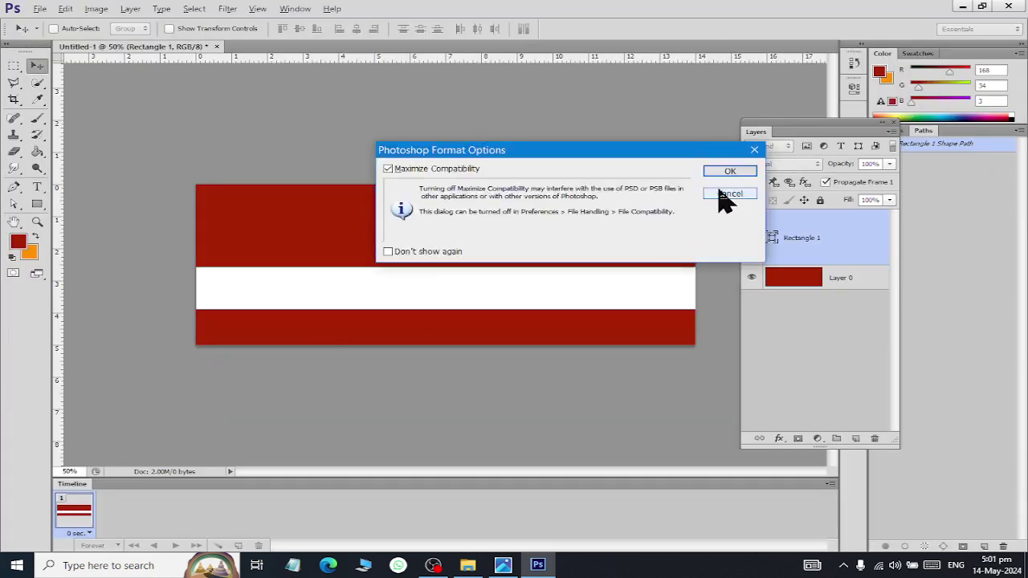
pyautogui.click(727, 175)
pyautogui.scroll(1, 517, 260)
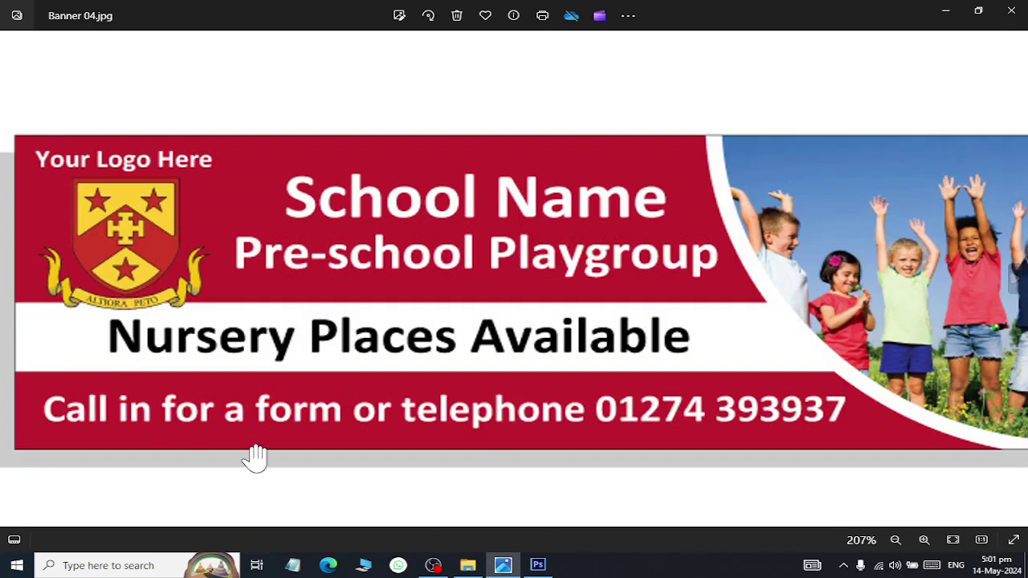
# Review the Banner 04.jpg sample in Photos, then return to the Photoshop banner.
pyautogui.hotkey('alt', 'Tab')
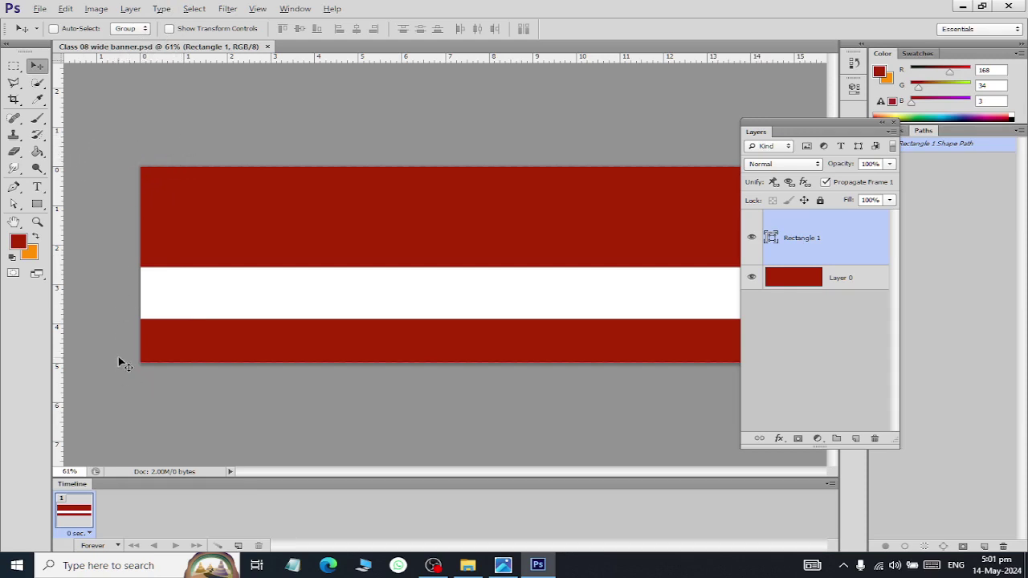
pyautogui.scroll(-3, 615, 362)
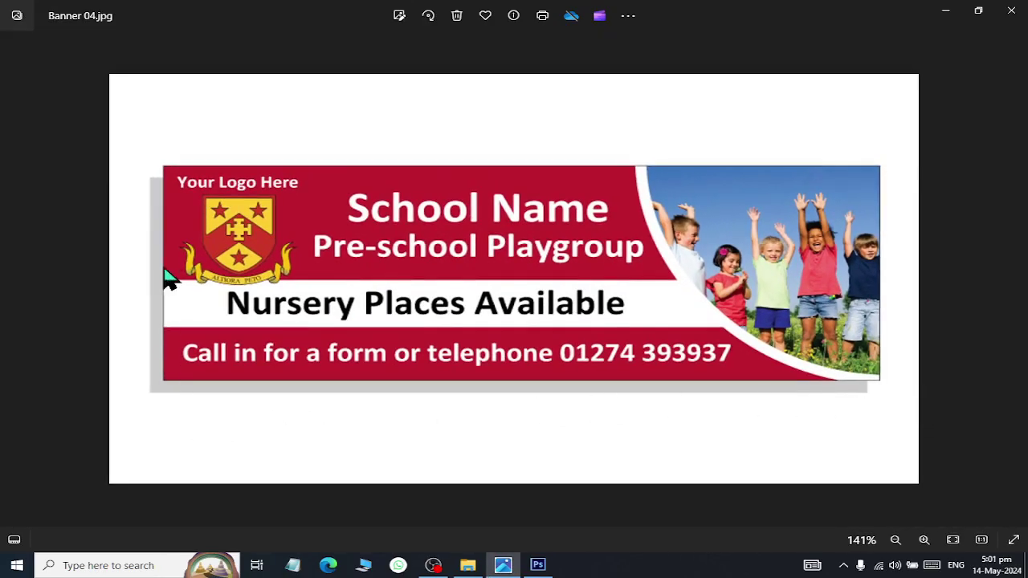
pyautogui.hotkey('alt', 'Tab')
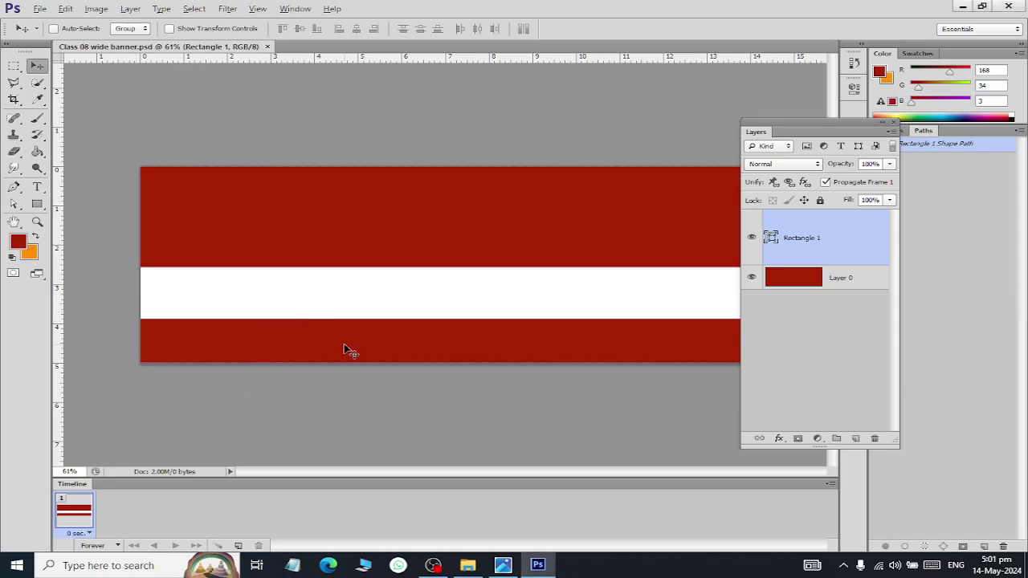
# Try enlarging the canvas height by 0.3 inch, then undo it.
pyautogui.click(96, 9)
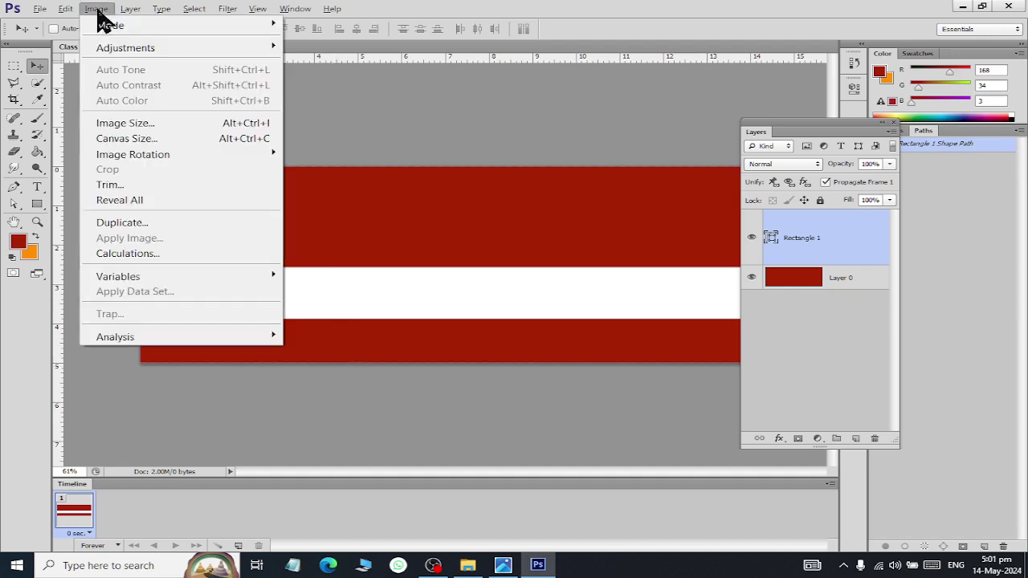
pyautogui.click(119, 138)
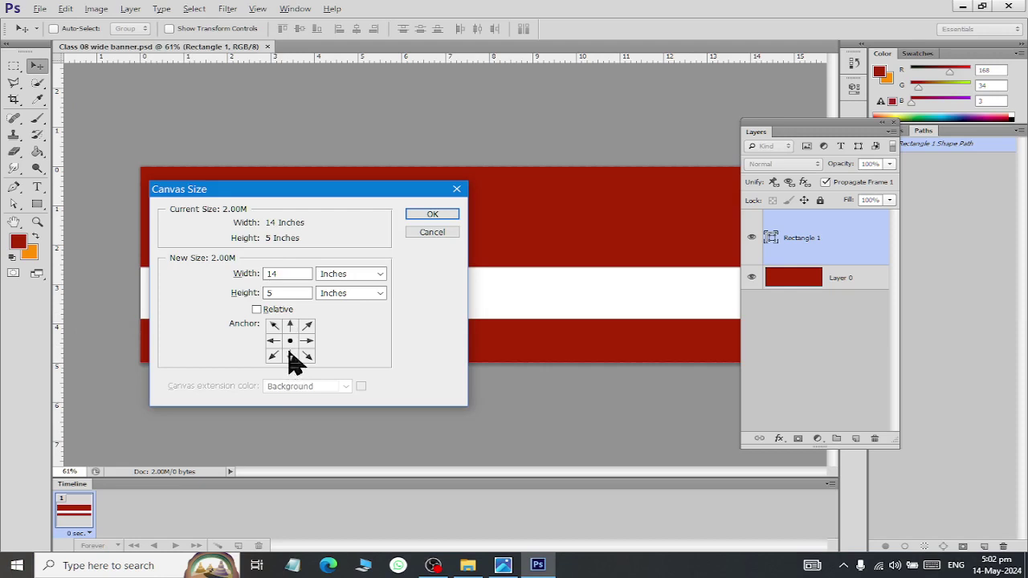
pyautogui.click(274, 293)
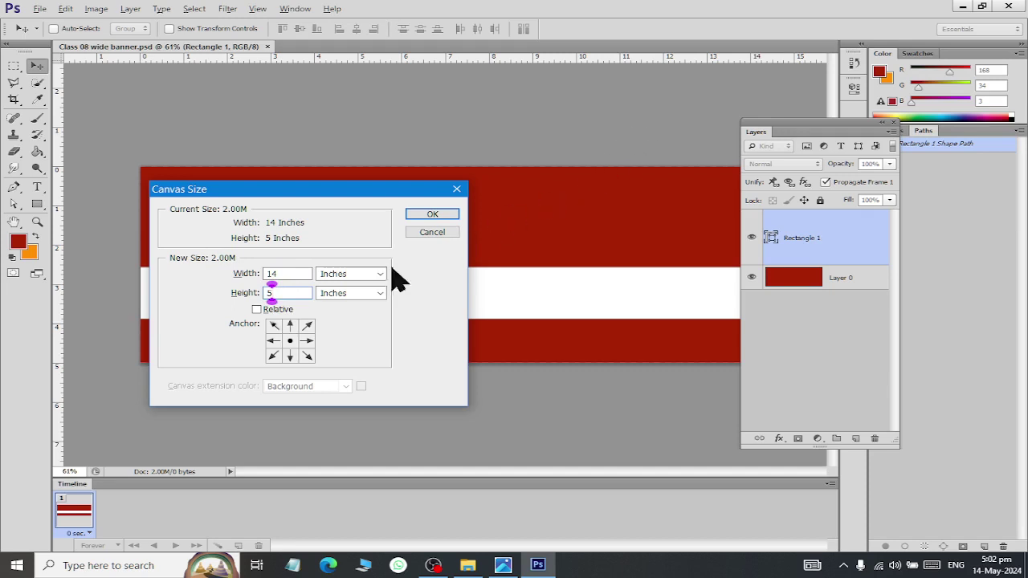
pyautogui.click(306, 275)
pyautogui.write('.3')
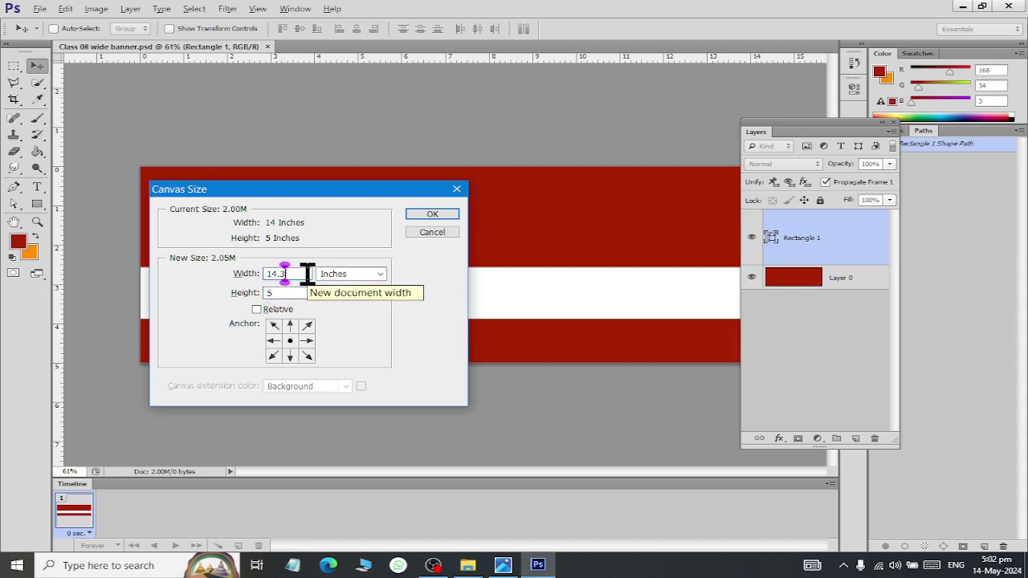
pyautogui.click(283, 293)
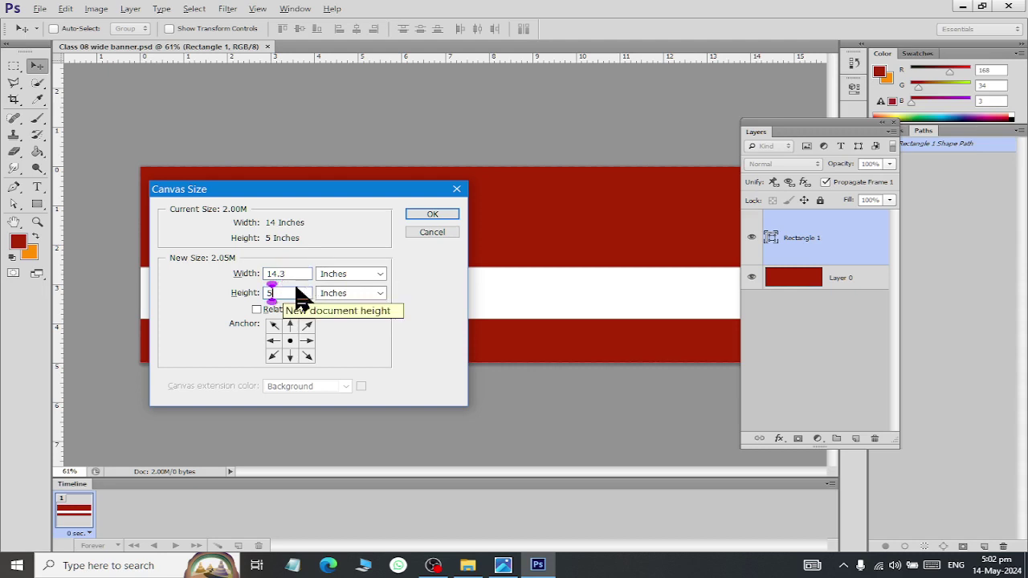
pyautogui.write('.3')
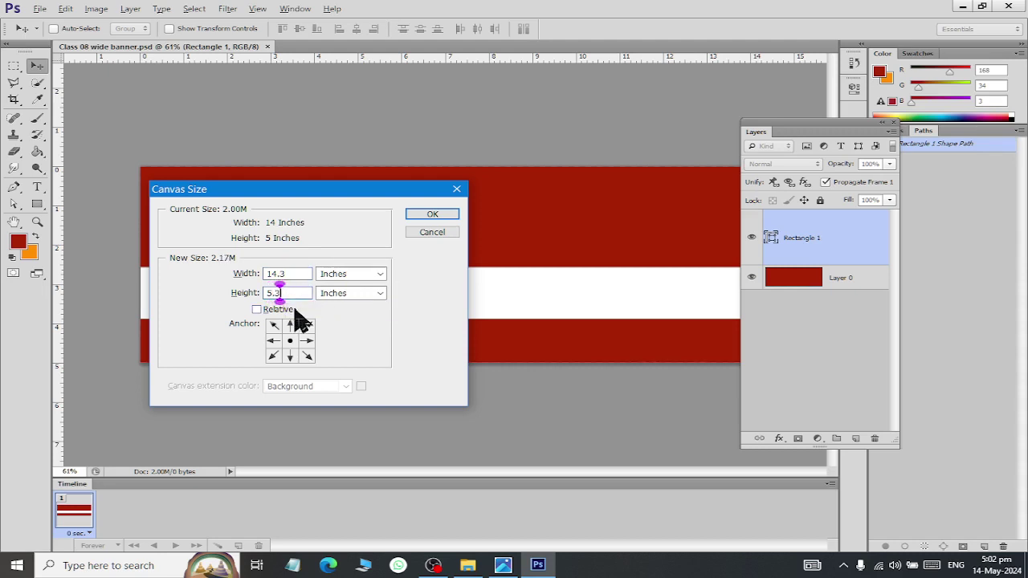
pyautogui.click(426, 214)
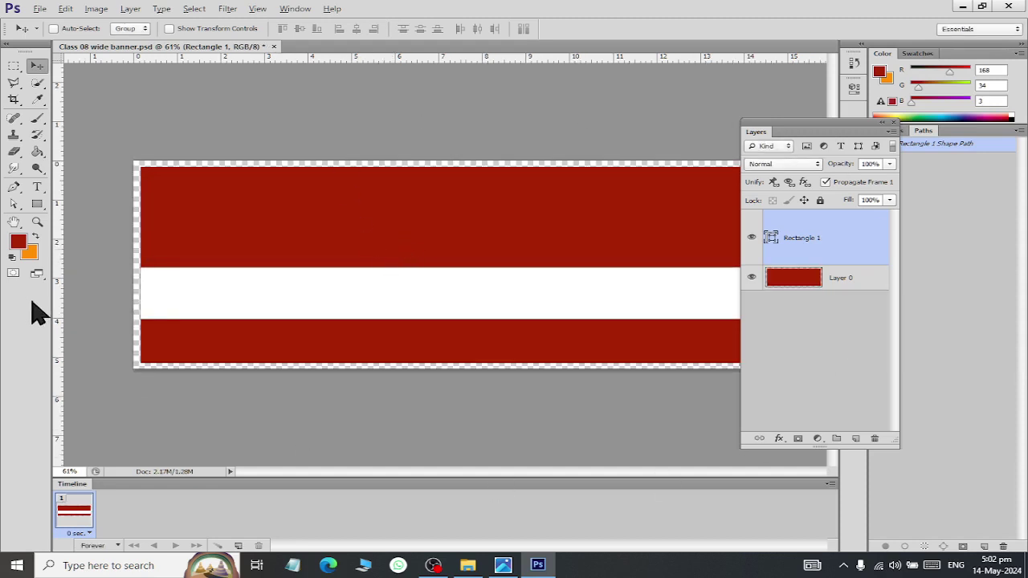
pyautogui.hotkey('ctrl', 'z')
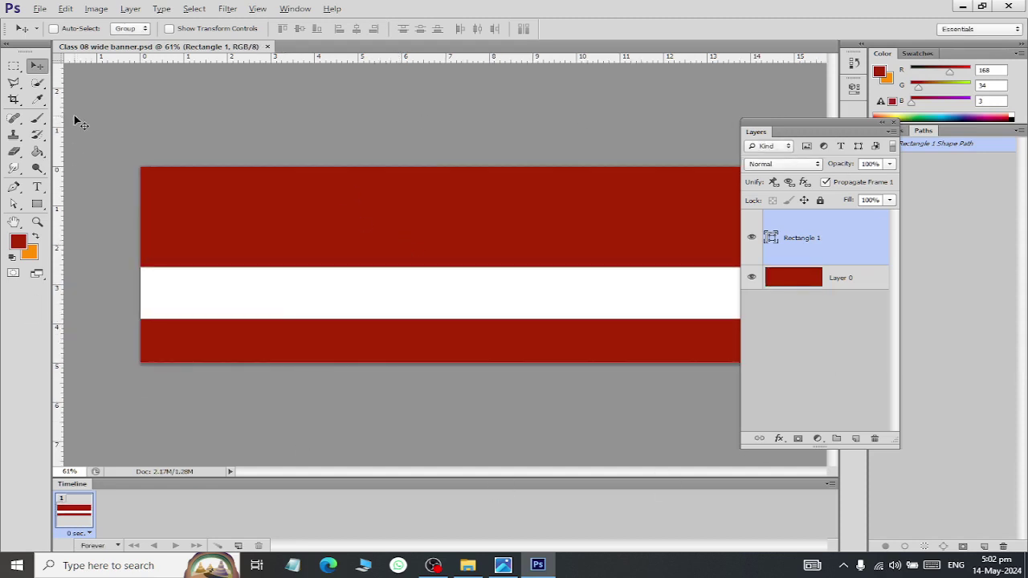
# Set the canvas to 14.3 × 5.3 inches anchored at the top-right.
pyautogui.click(96, 9)
pyautogui.click(141, 139)
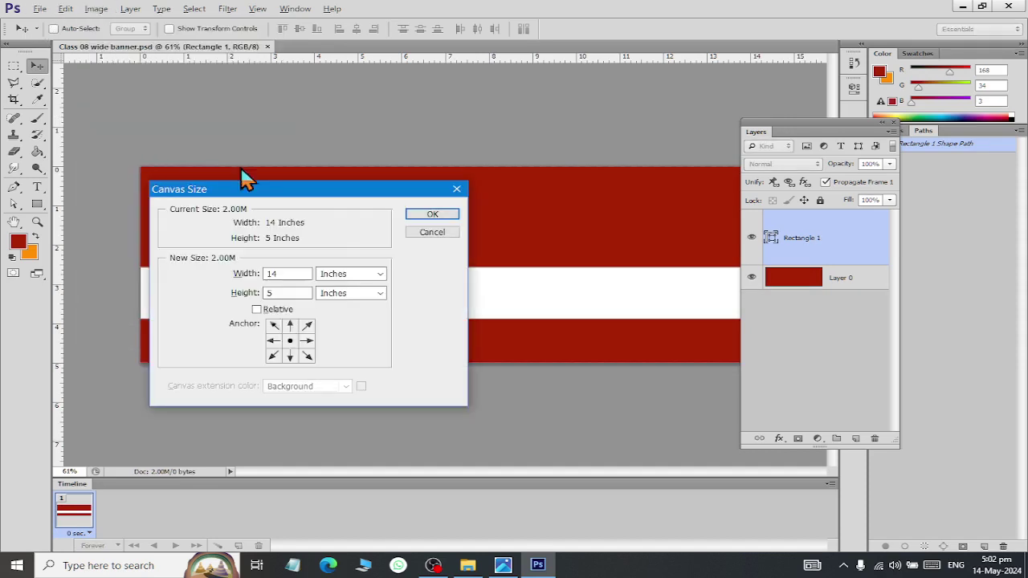
pyautogui.click(294, 273)
pyautogui.write('.3')
pyautogui.press('Tab')
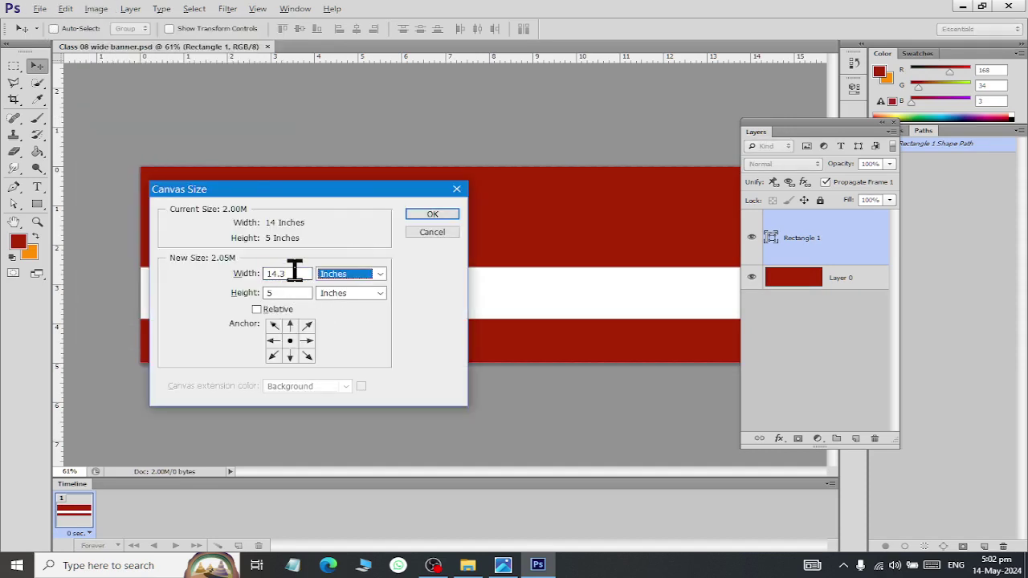
pyautogui.press('Tab')
pyautogui.press('BackSpace')
pyautogui.write('5.')
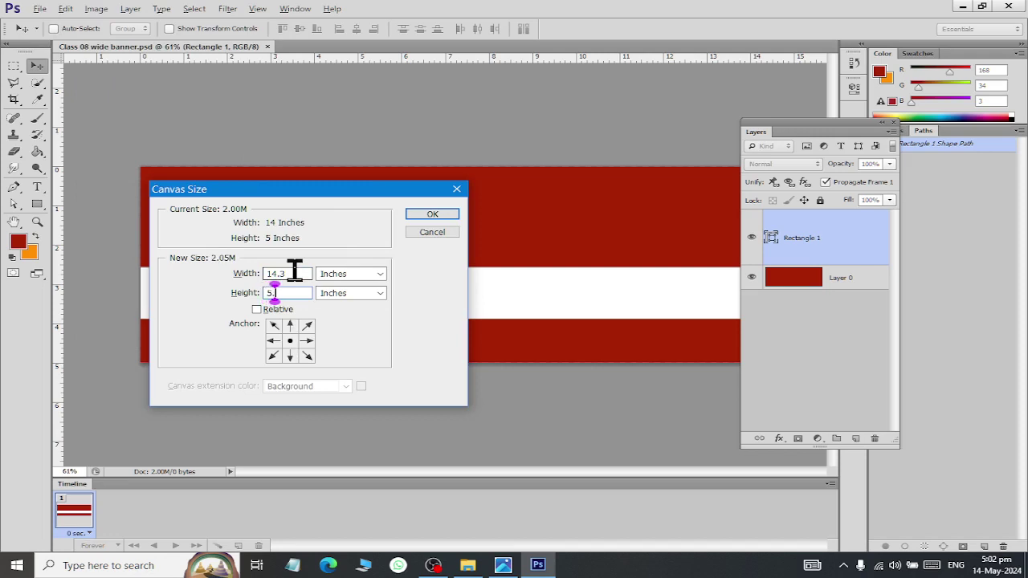
pyautogui.write('3')
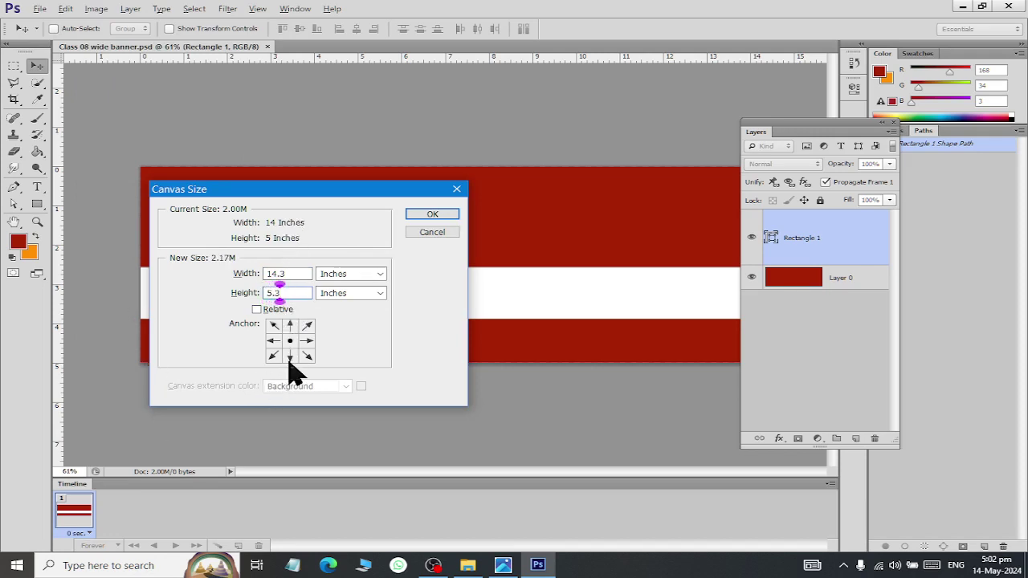
pyautogui.click(290, 326)
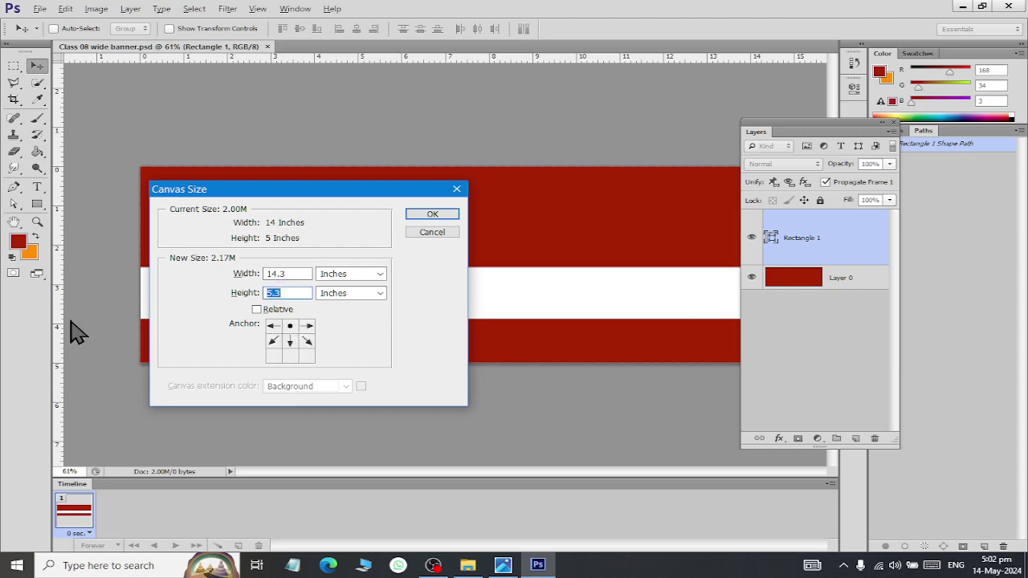
pyautogui.click(307, 327)
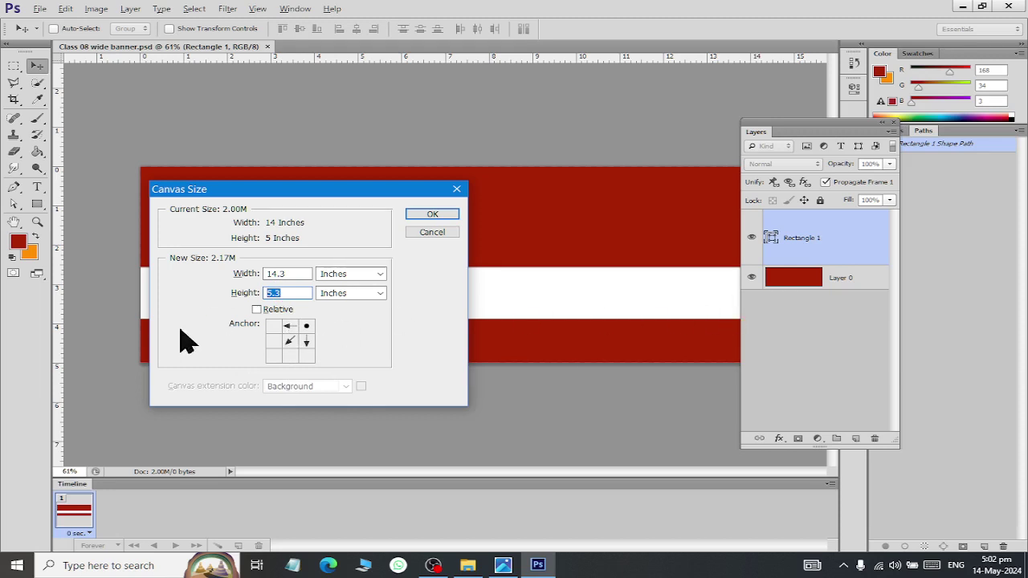
pyautogui.click(447, 215)
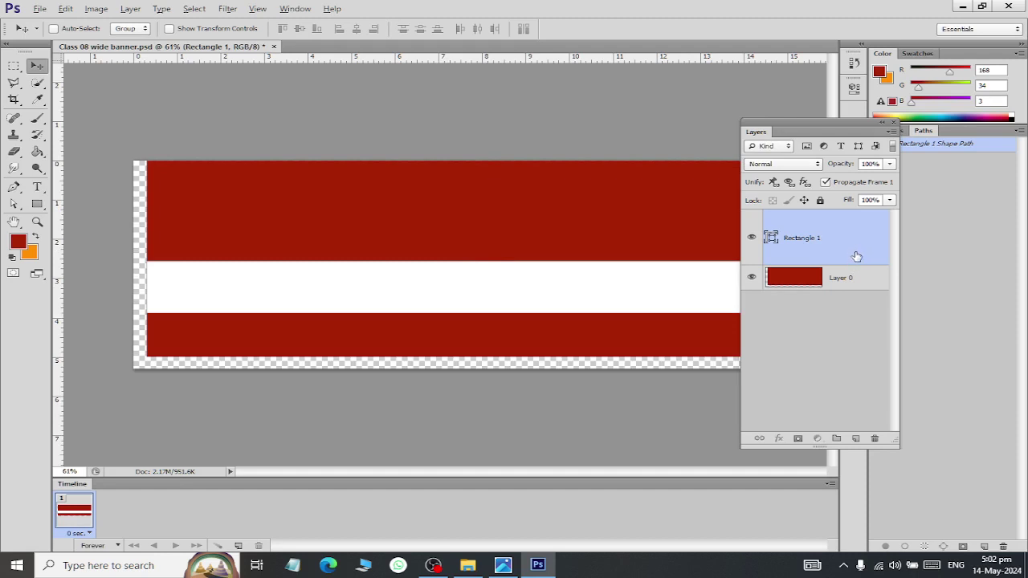
# Add Layer 1 beneath Layer 0 and make light grey e0e0e0 the foreground colour.
pyautogui.click(856, 439)
pyautogui.moveTo(843, 222); pyautogui.dragTo(840, 390)
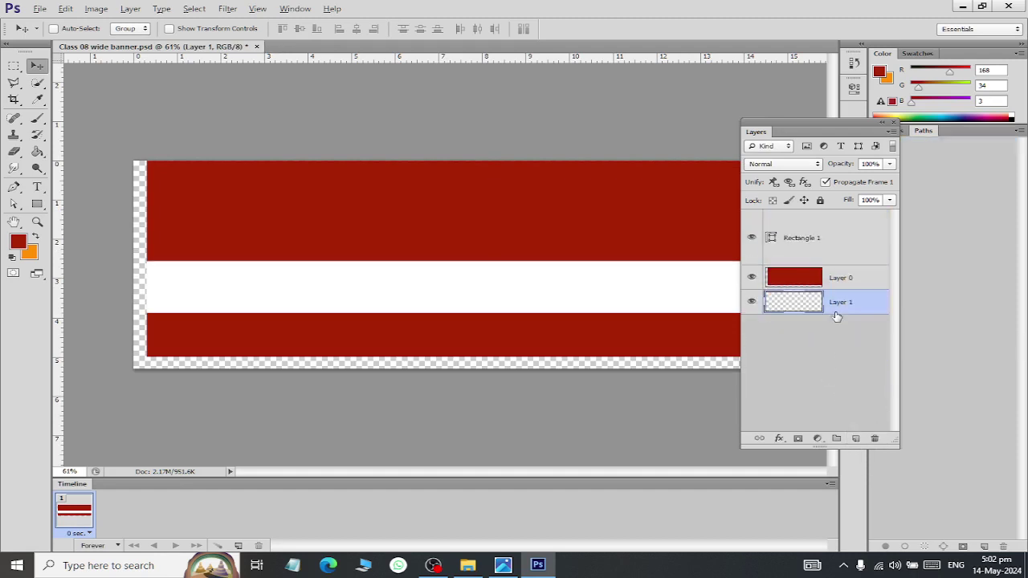
pyautogui.click(37, 99)
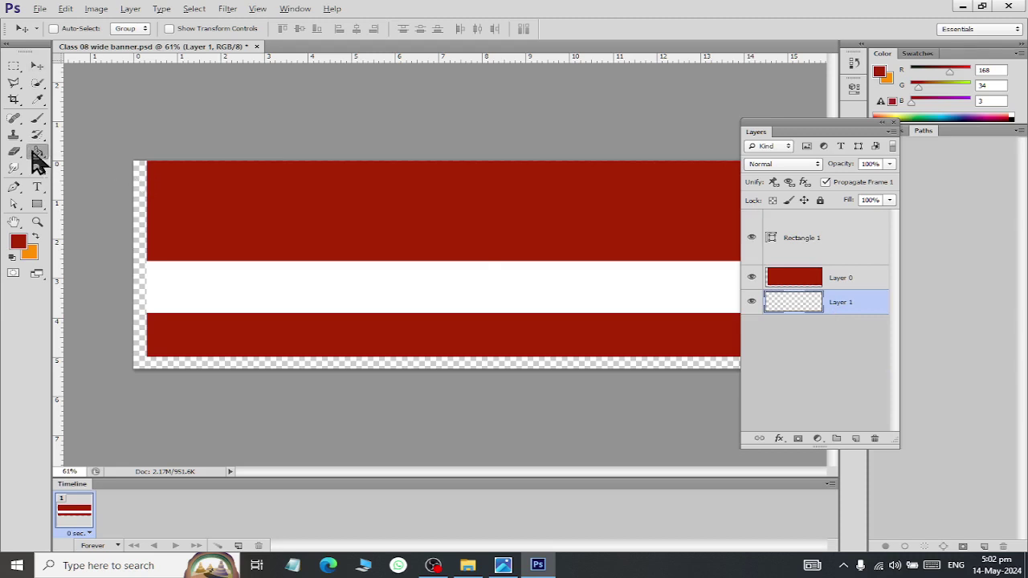
pyautogui.click(17, 241)
pyautogui.click(578, 358)
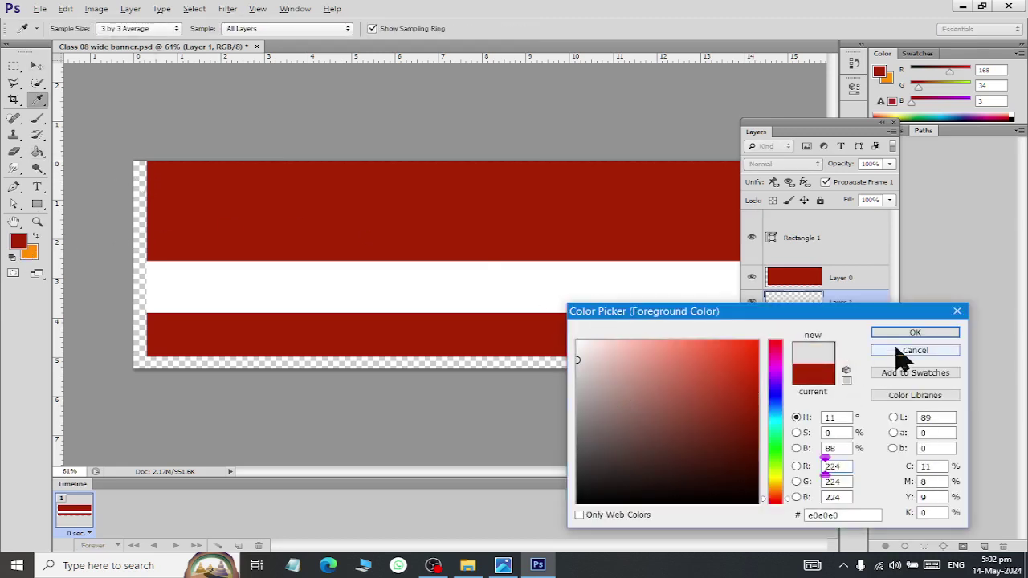
pyautogui.press('g')
pyautogui.press('Return')
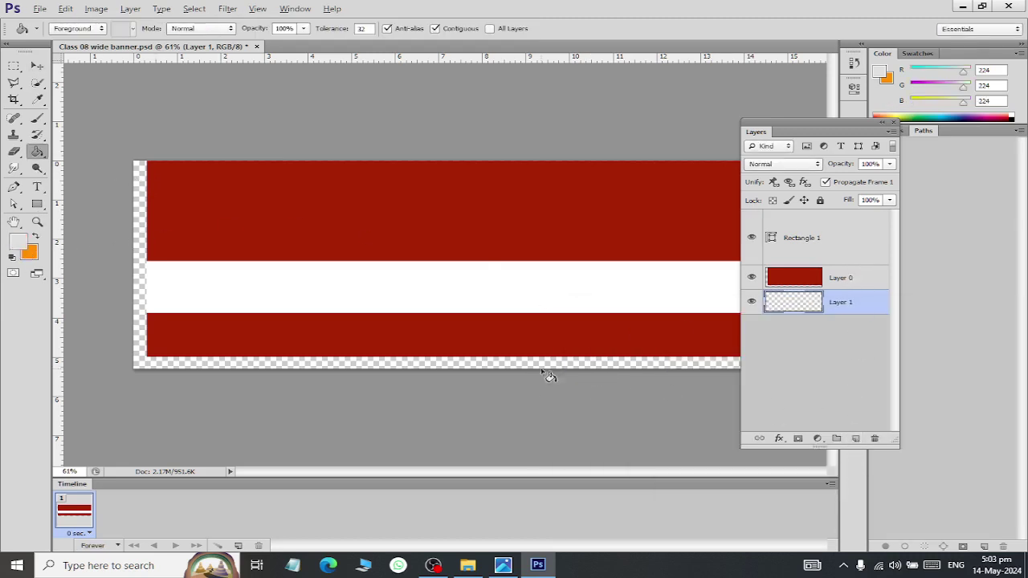
# Fill the new Layer 1 with light grey using the Paint Bucket.
pyautogui.click(274, 366)
pyautogui.scroll(-2, 274, 362)
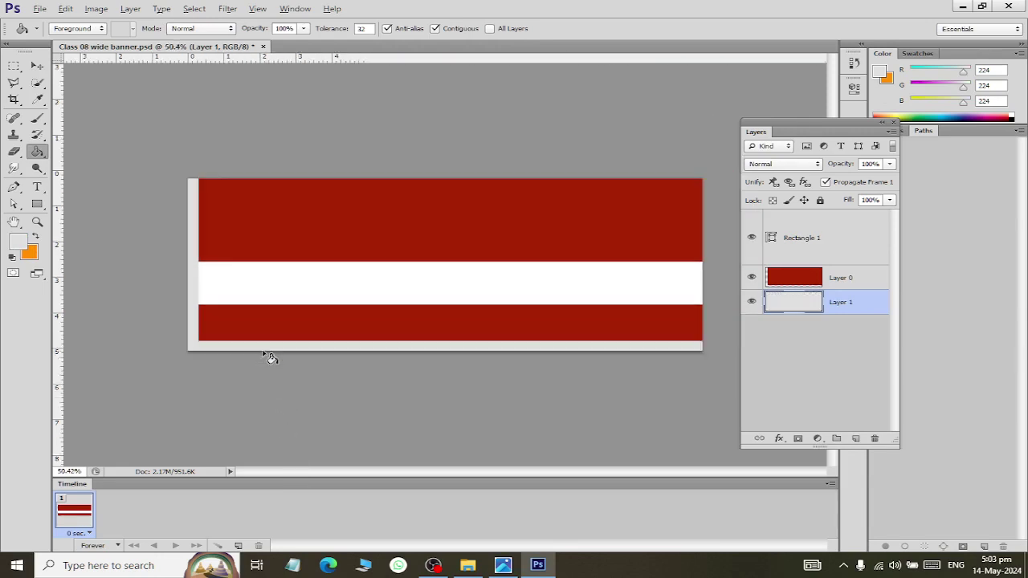
pyautogui.press('alt')
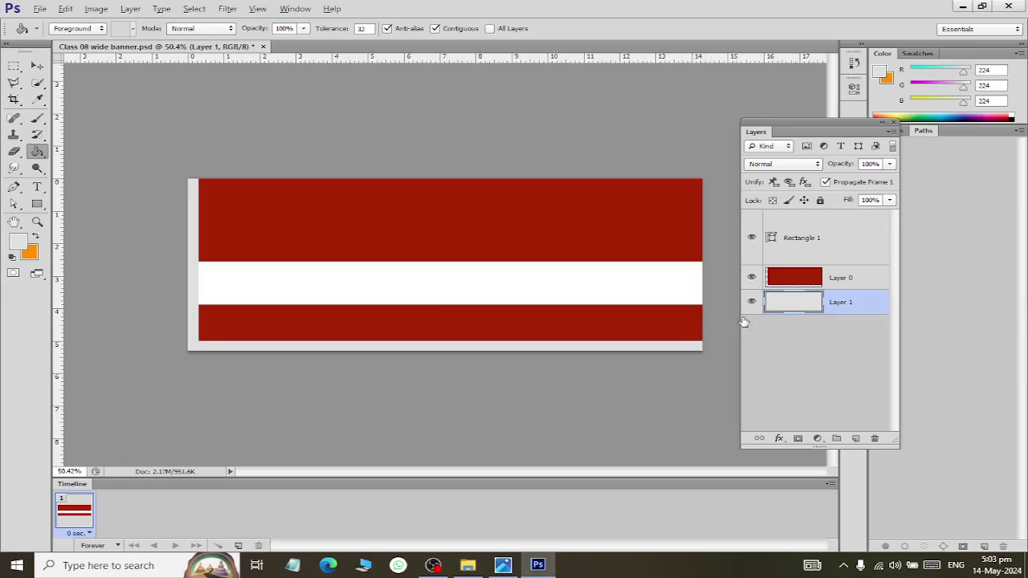
pyautogui.doubleClick(781, 301)
pyautogui.press('Escape')
# Set the foreground to mid grey 168 and refill Layer 1 with it.
pyautogui.click(18, 242)
pyautogui.click(578, 387)
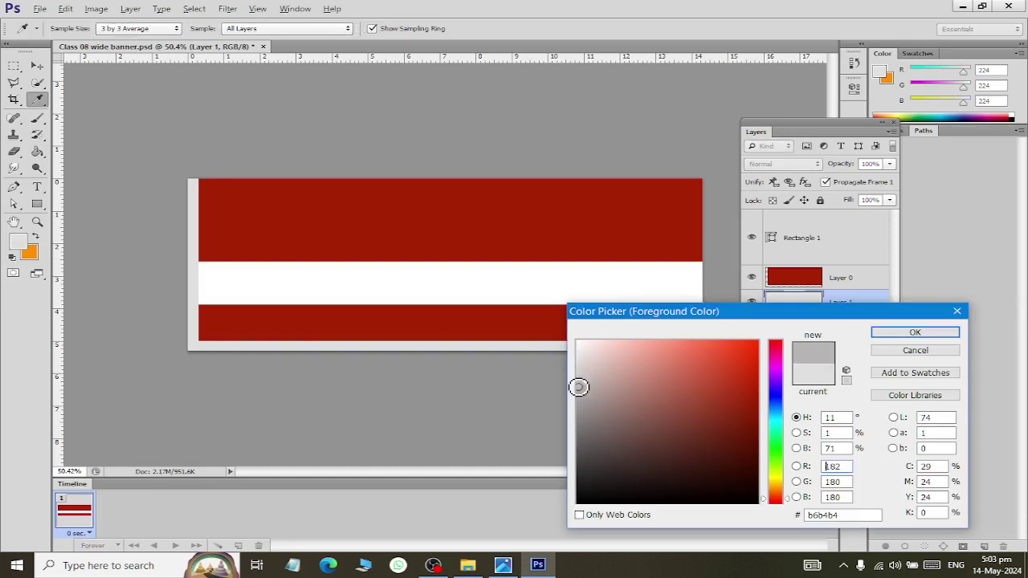
pyautogui.moveTo(578, 387); pyautogui.dragTo(577, 395)
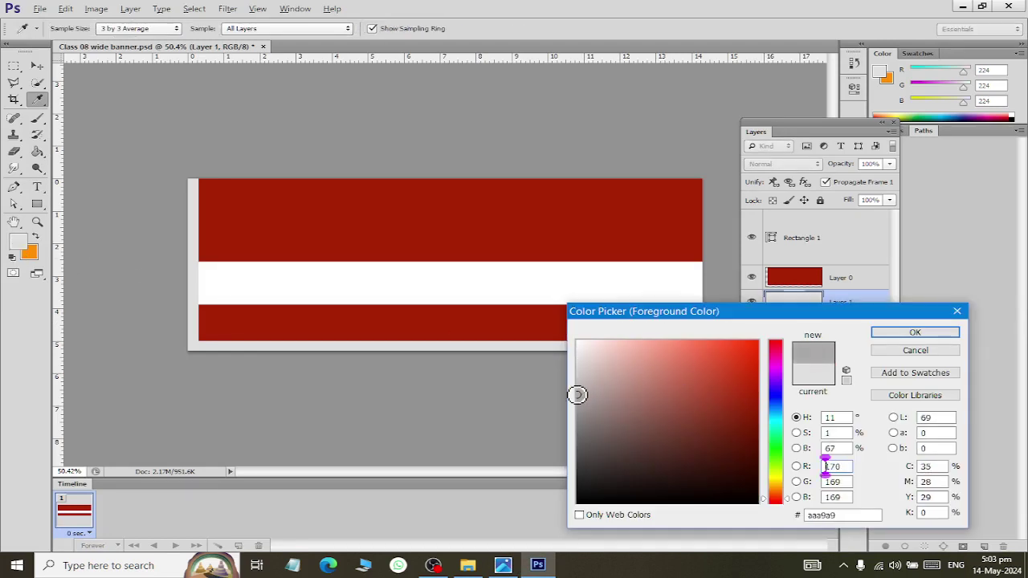
pyautogui.click(911, 333)
pyautogui.press('g')
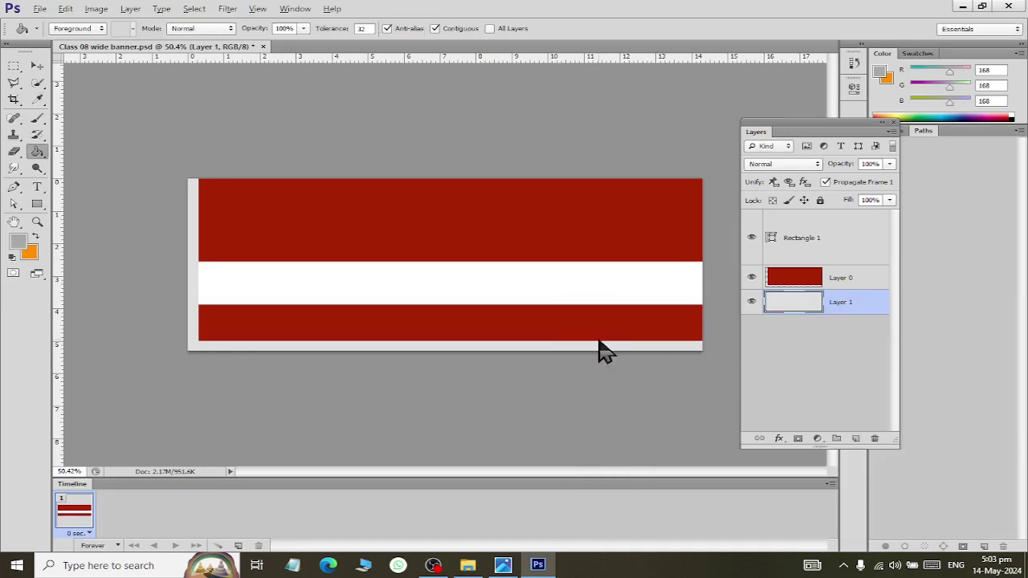
pyautogui.click(599, 343)
# Compare the grey shadow with the reference banner in Photos.
pyautogui.hotkey('alt', 'Tab')
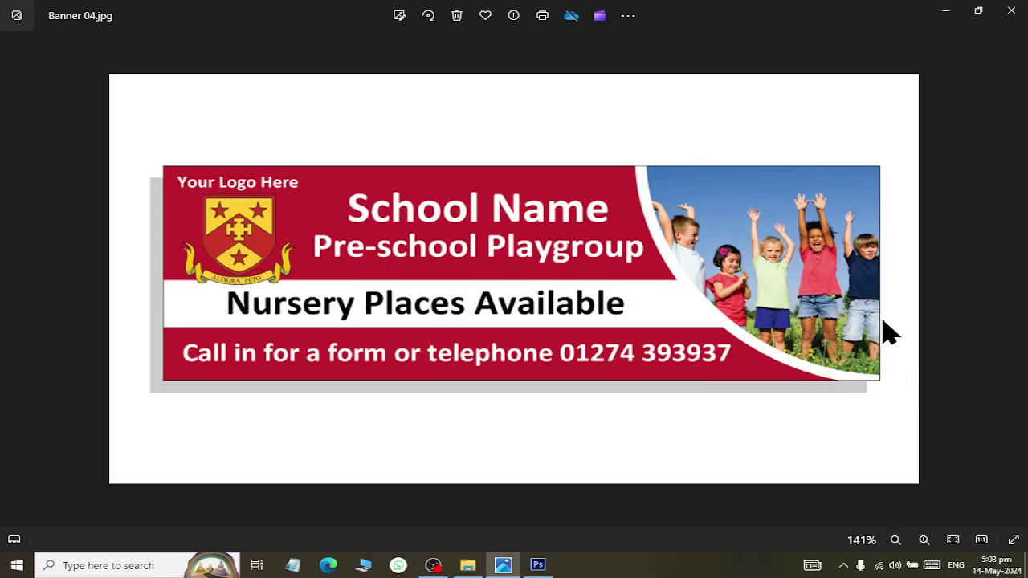
pyautogui.hotkey('alt', 'Tab')
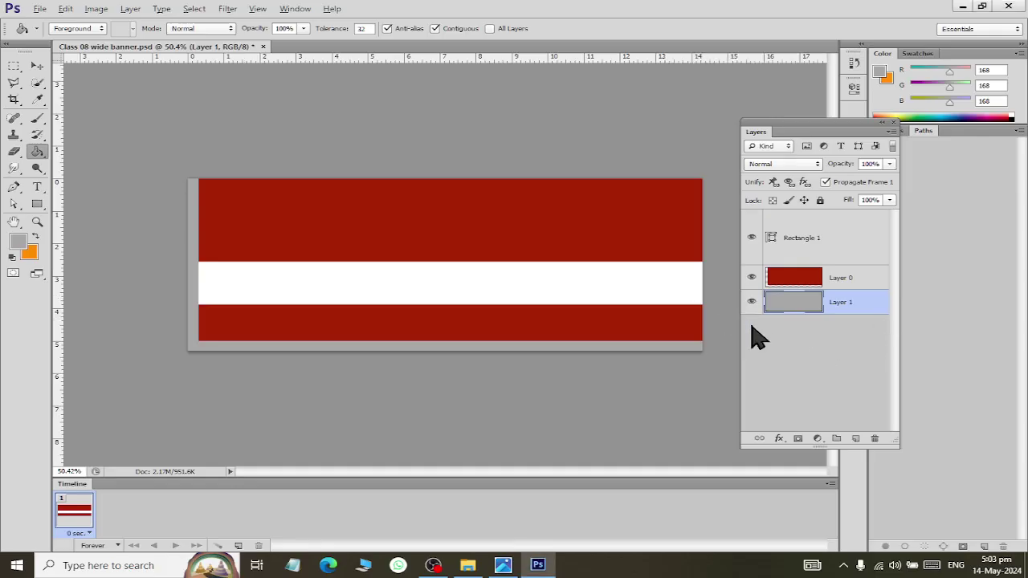
pyautogui.click(96, 9)
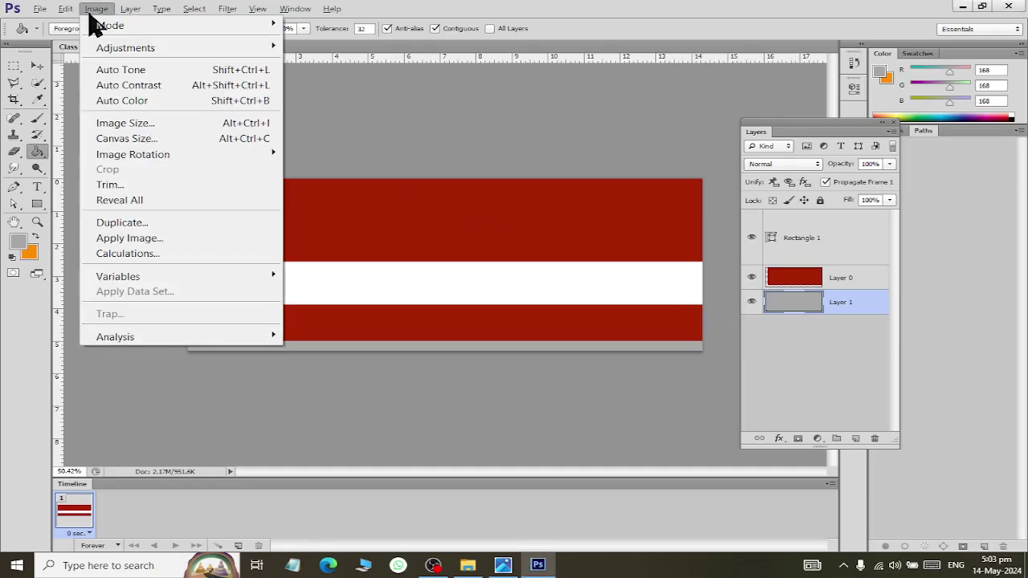
# Widen the canvas to 14.6 inches, anchored on the left.
pyautogui.click(126, 138)
pyautogui.click(274, 341)
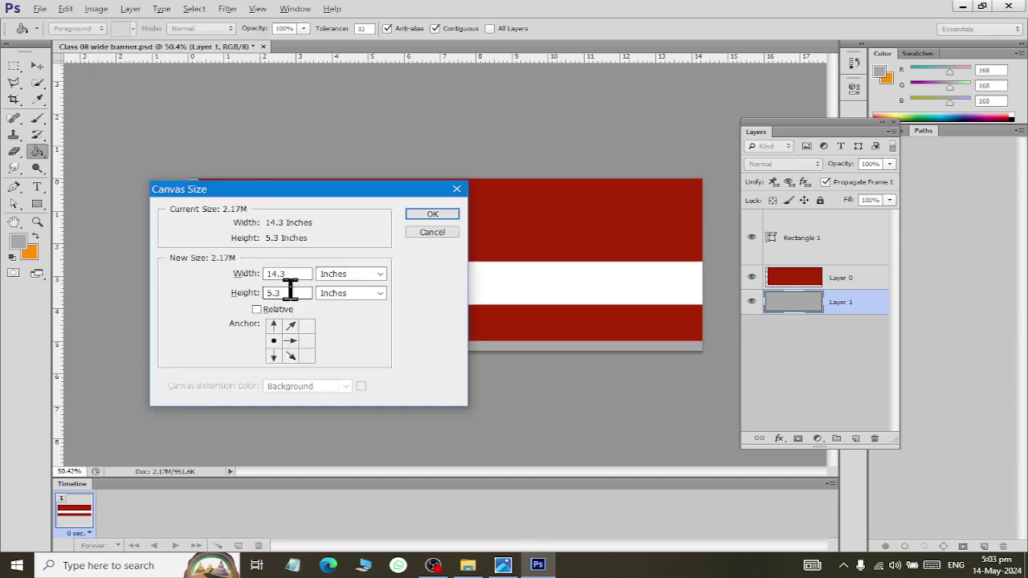
pyautogui.click(297, 273)
pyautogui.press('BackSpace')
pyautogui.write('6')
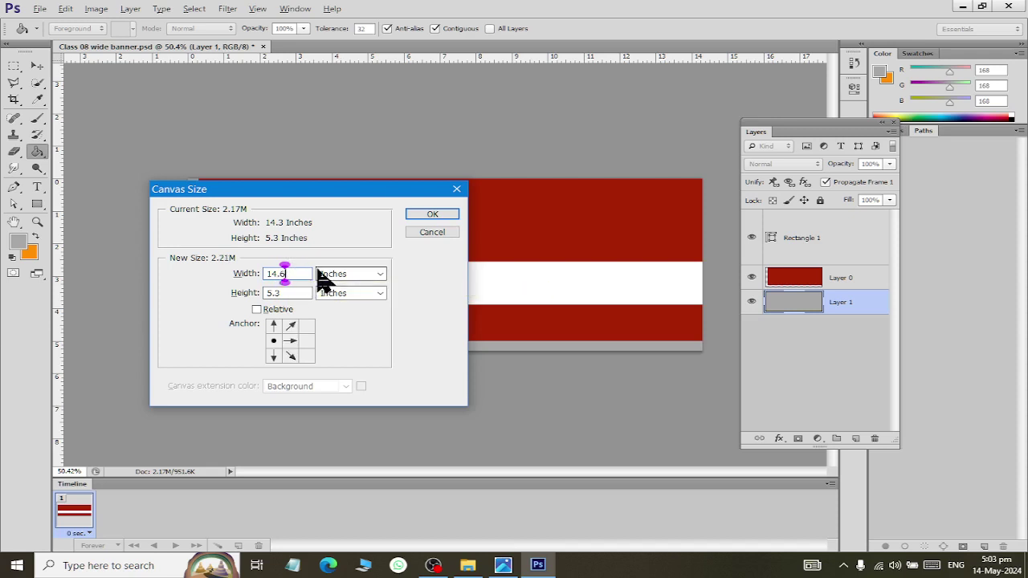
pyautogui.click(429, 215)
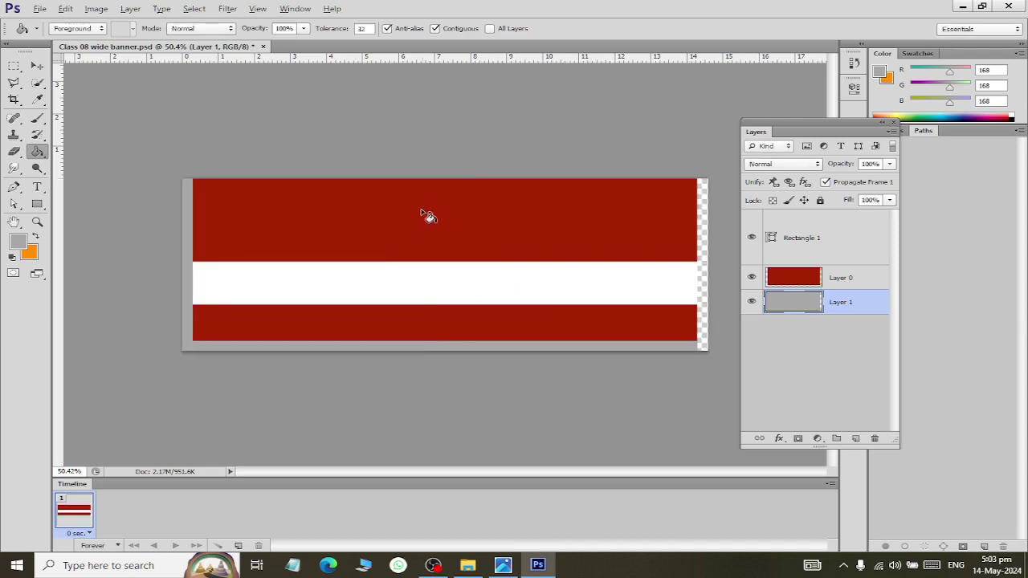
# Nudge Layer 0 and Rectangle 1 three steps right with the Move tool.
pyautogui.click(812, 276)
pyautogui.keyDown('shift'); pyautogui.click(805, 248); pyautogui.keyUp('shift')
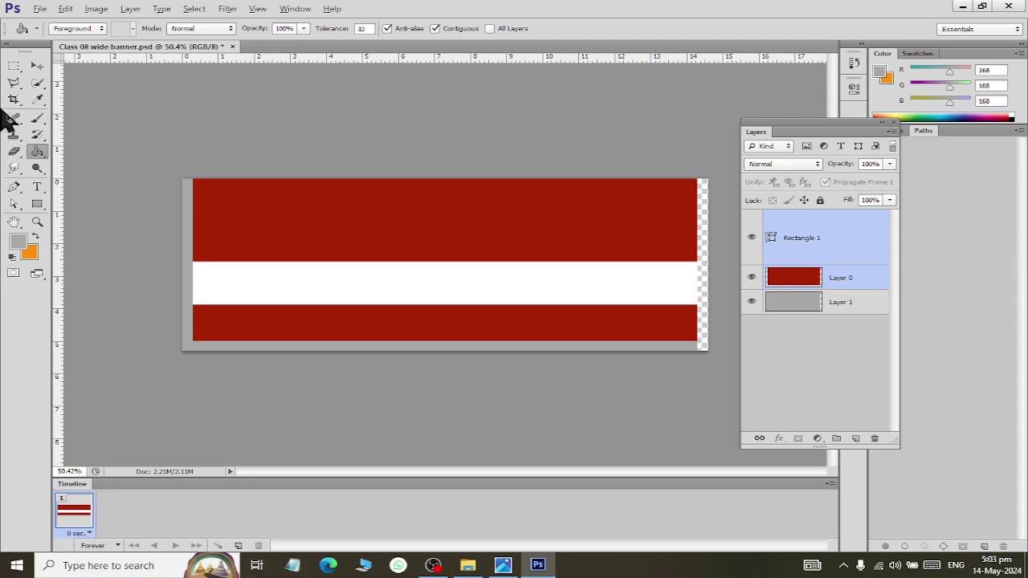
pyautogui.click(37, 65)
pyautogui.press('Right')
pyautogui.press('Right')
pyautogui.press('Right')
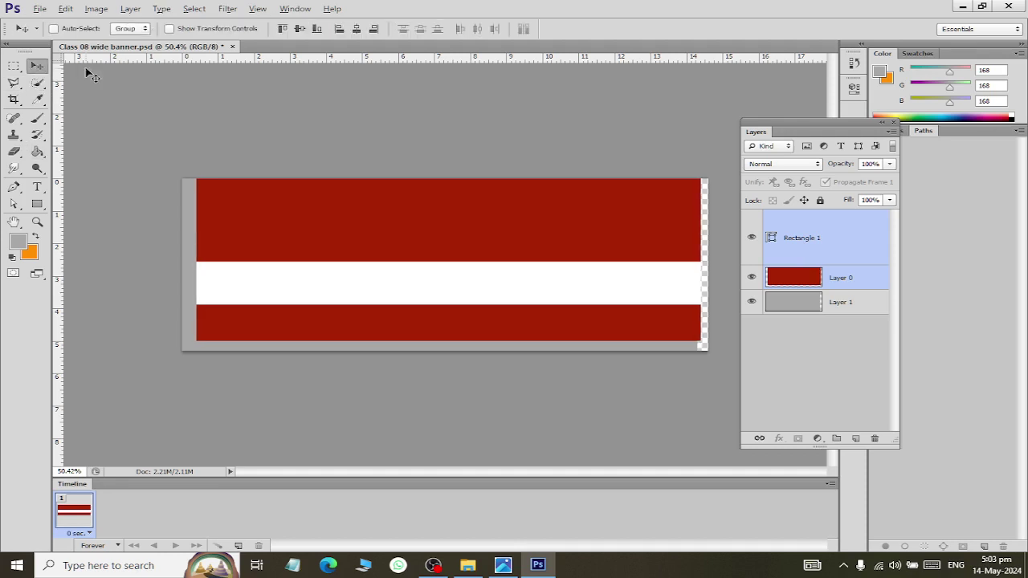
pyautogui.press('Right')
pyautogui.press('Right')
pyautogui.press('Right')
pyautogui.press('Right')
pyautogui.press('Right')
pyautogui.press('Right')
pyautogui.press('Right')
pyautogui.press('Right')
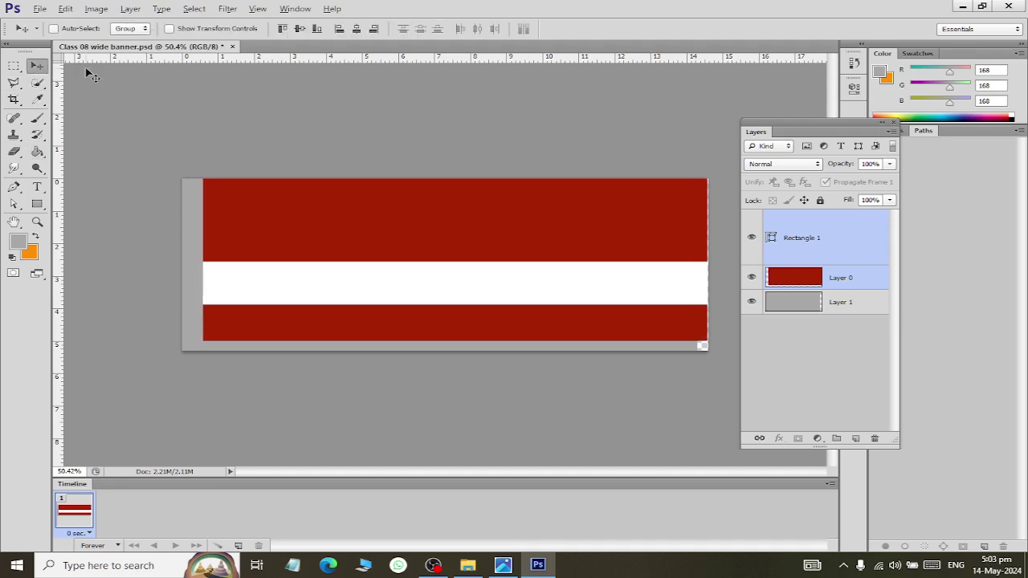
pyautogui.press('Right')
pyautogui.press('Right')
pyautogui.press('Right')
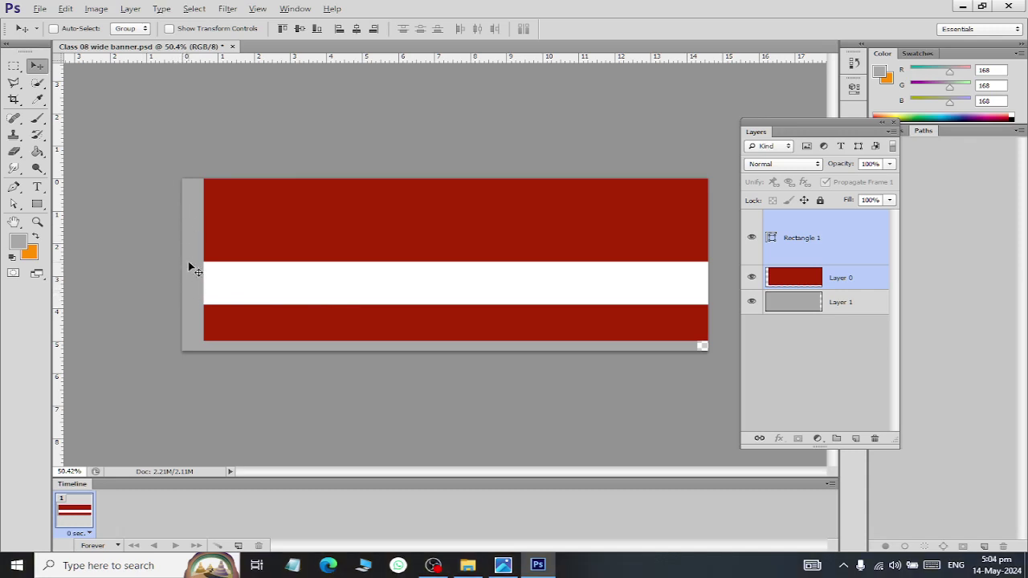
# Trim the canvas to 14.3 inches wide, anchored right, then recheck the Banner 04.jpg reference.
pyautogui.click(96, 9)
pyautogui.click(137, 138)
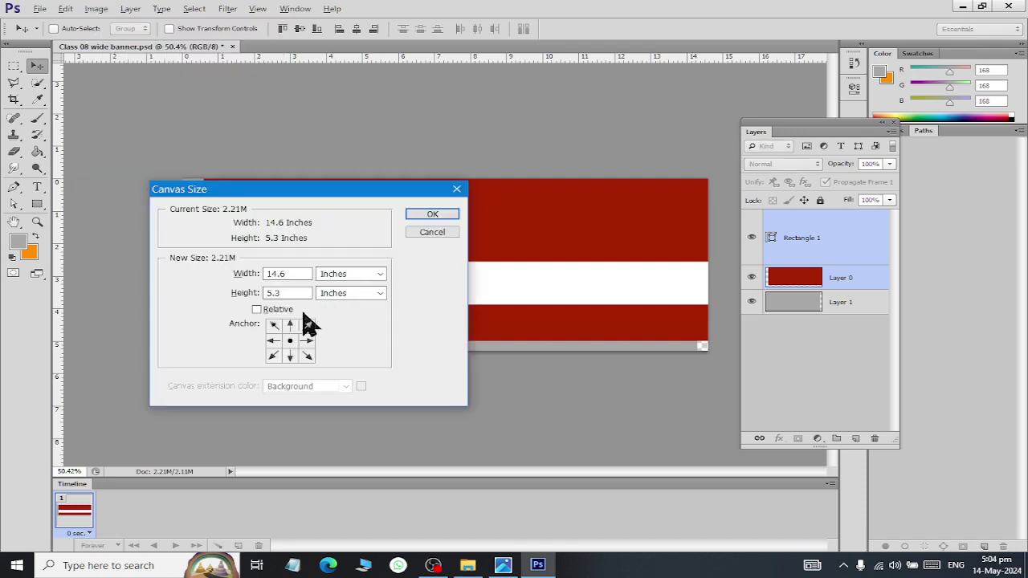
pyautogui.click(306, 341)
pyautogui.click(296, 274)
pyautogui.press('BackSpace')
pyautogui.write('3')
pyautogui.click(429, 215)
pyautogui.click(444, 221)
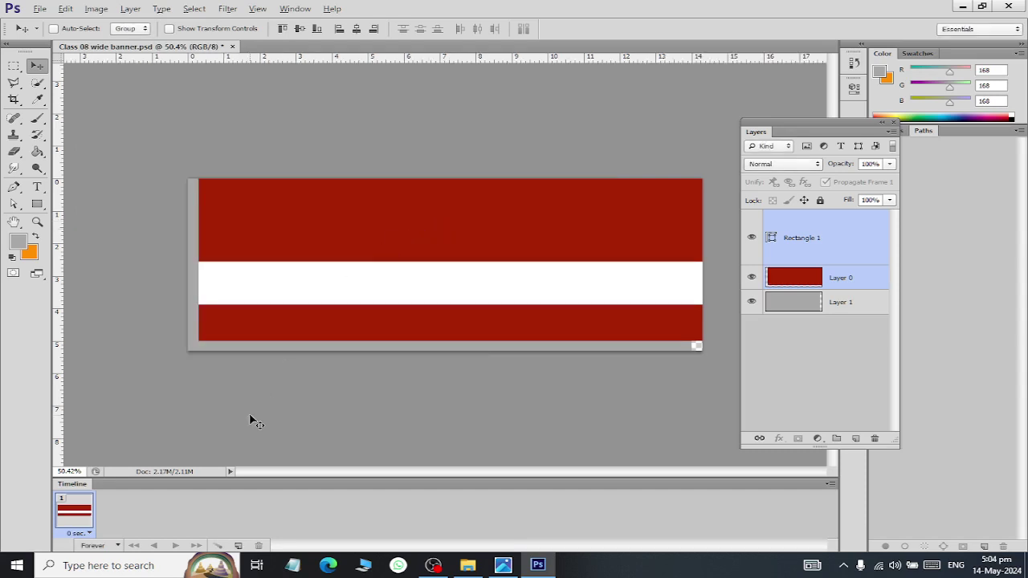
pyautogui.hotkey('alt', 'Tab')
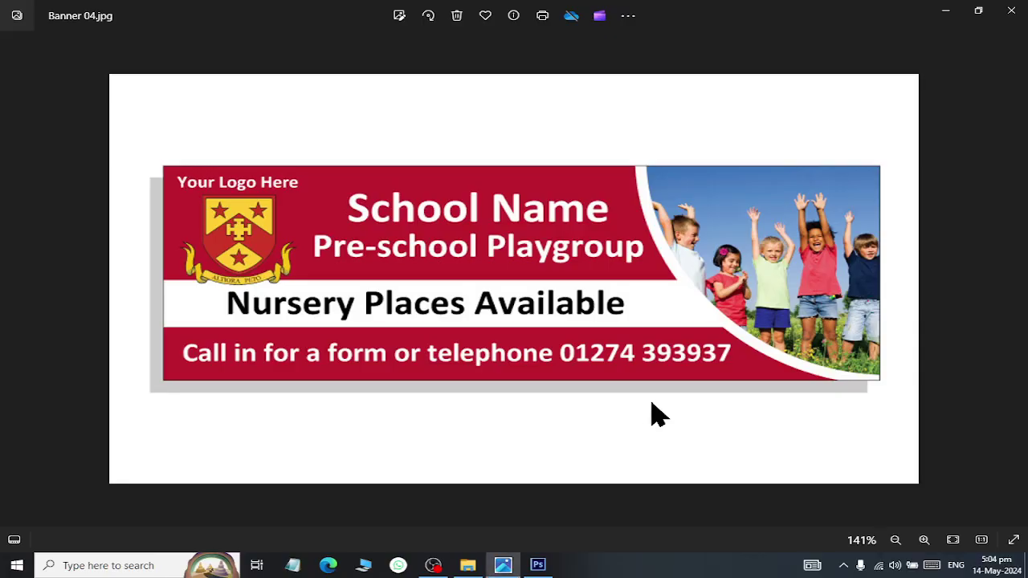
pyautogui.hotkey('alt', 'Tab')
pyautogui.hotkey('alt', 'Tab')
pyautogui.hotkey('alt', 'Tab')
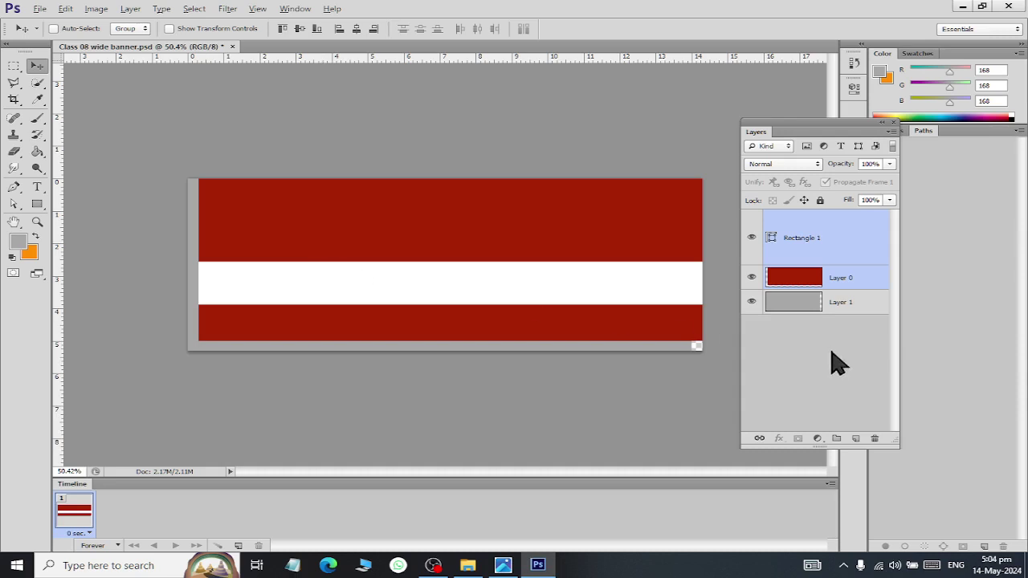
# Add a new Layer 2 below Layer 1 and fill it with white sampled from the stripe.
pyautogui.click(850, 312)
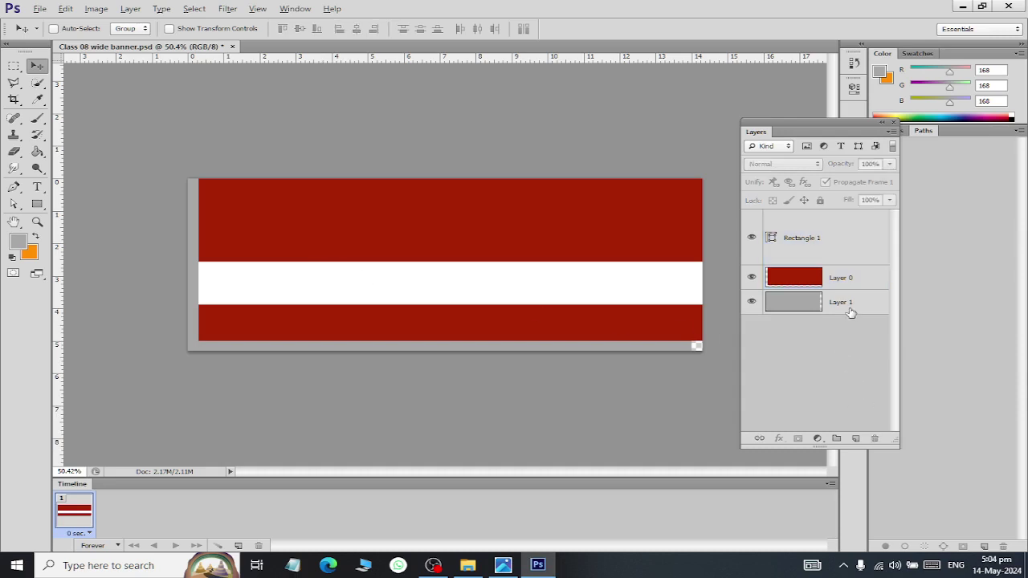
pyautogui.click(856, 439)
pyautogui.moveTo(842, 305); pyautogui.dragTo(849, 362)
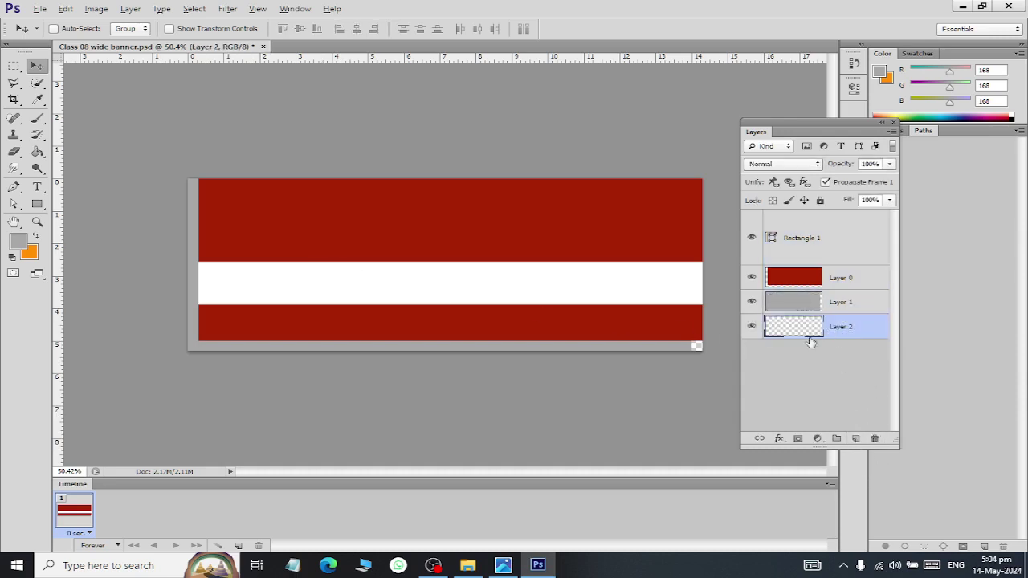
pyautogui.click(37, 153)
pyautogui.click(23, 243)
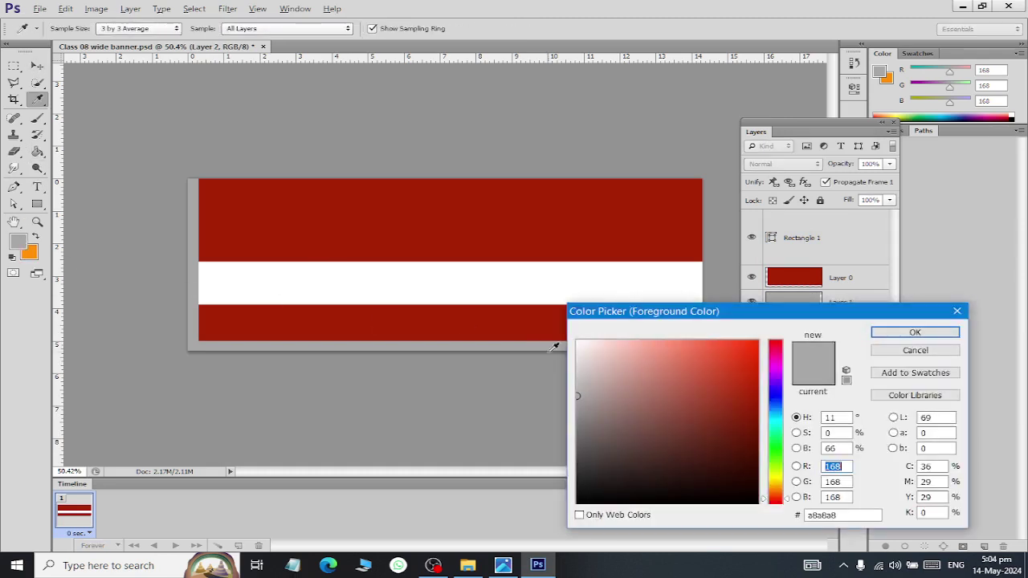
pyautogui.click(410, 273)
pyautogui.click(900, 336)
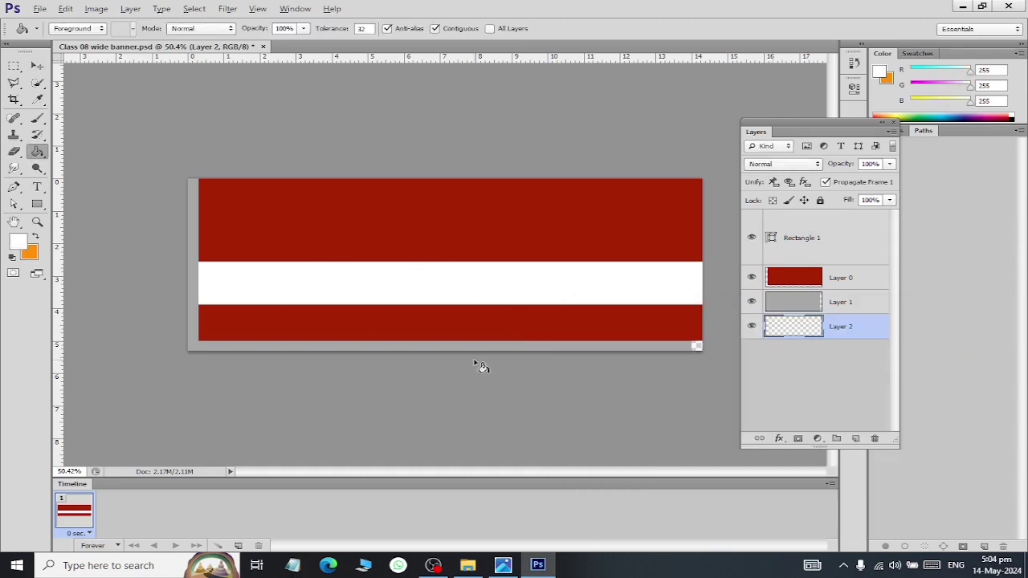
pyautogui.click(545, 313)
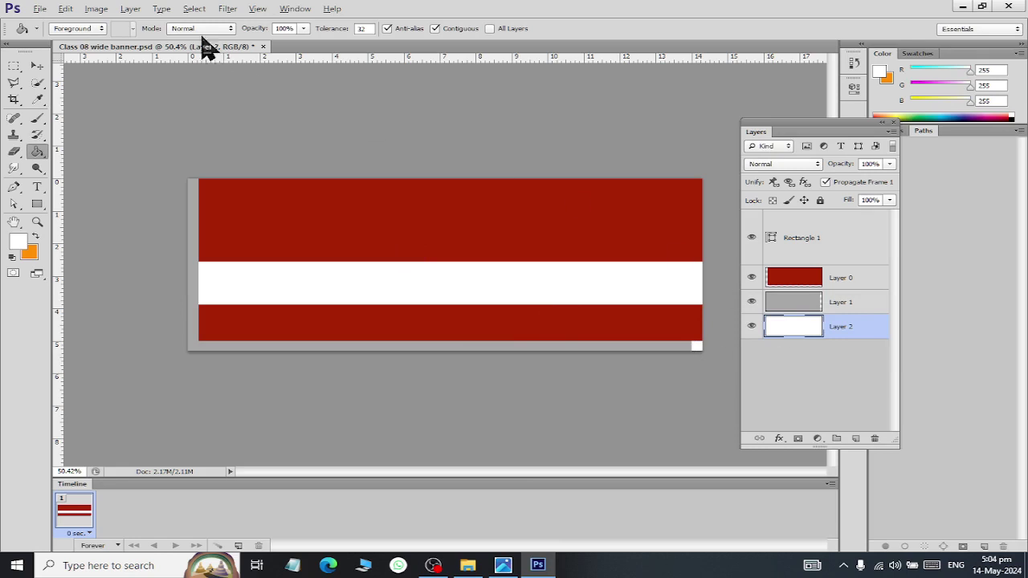
# Enlarge the canvas to 17.3 by 8.3 inches.
pyautogui.click(97, 9)
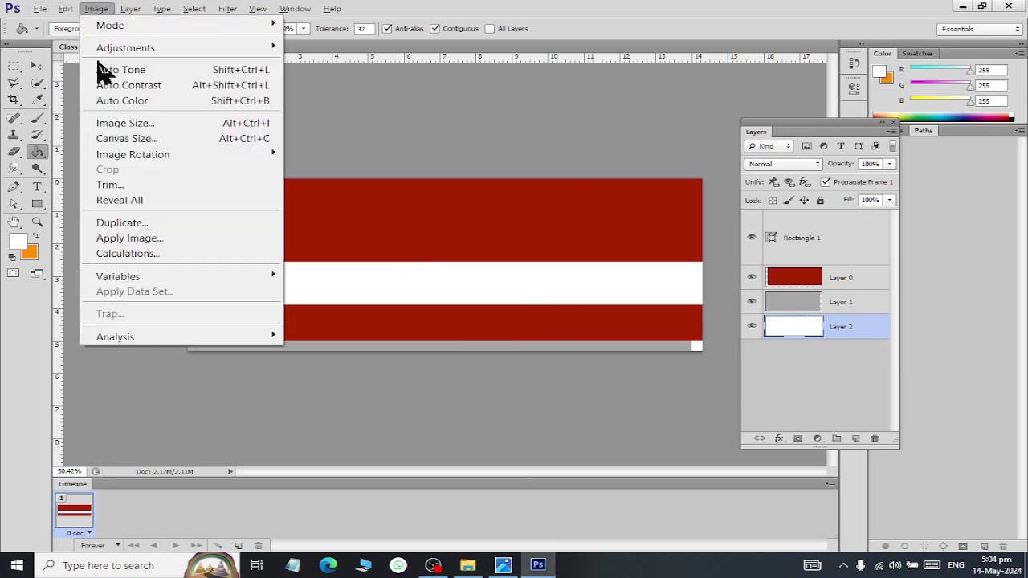
pyautogui.click(129, 142)
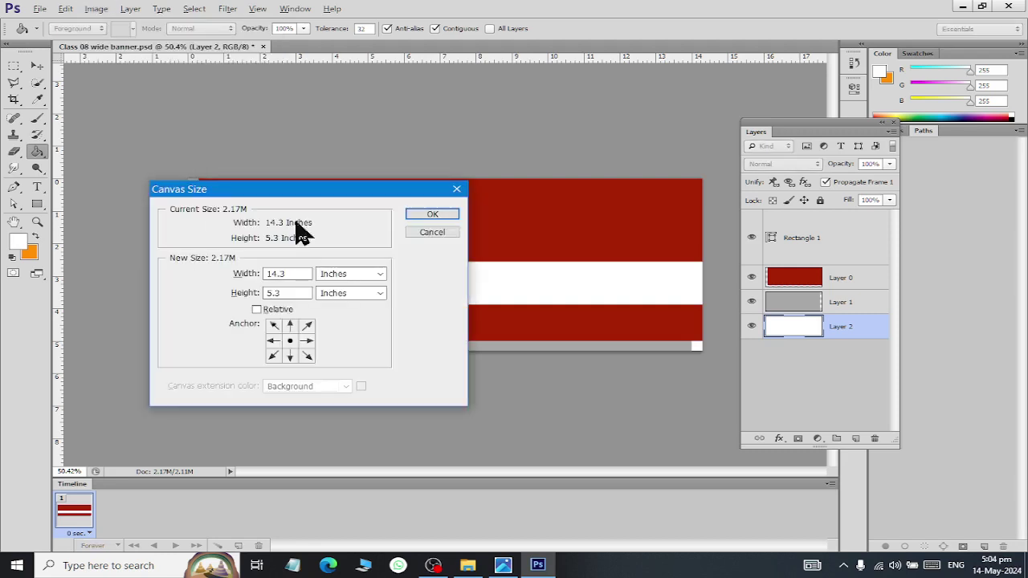
pyautogui.click(284, 273)
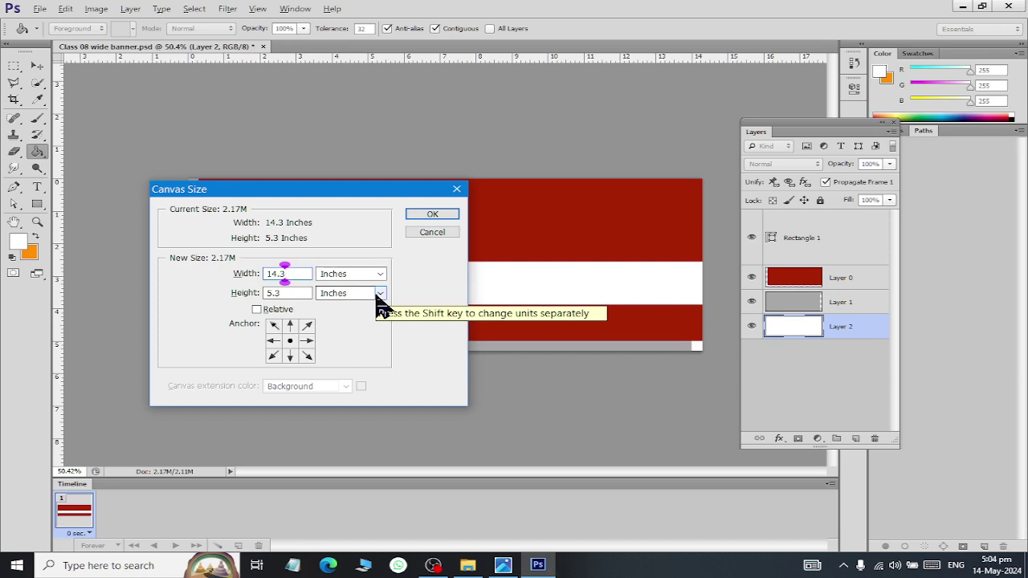
pyautogui.press('Left')
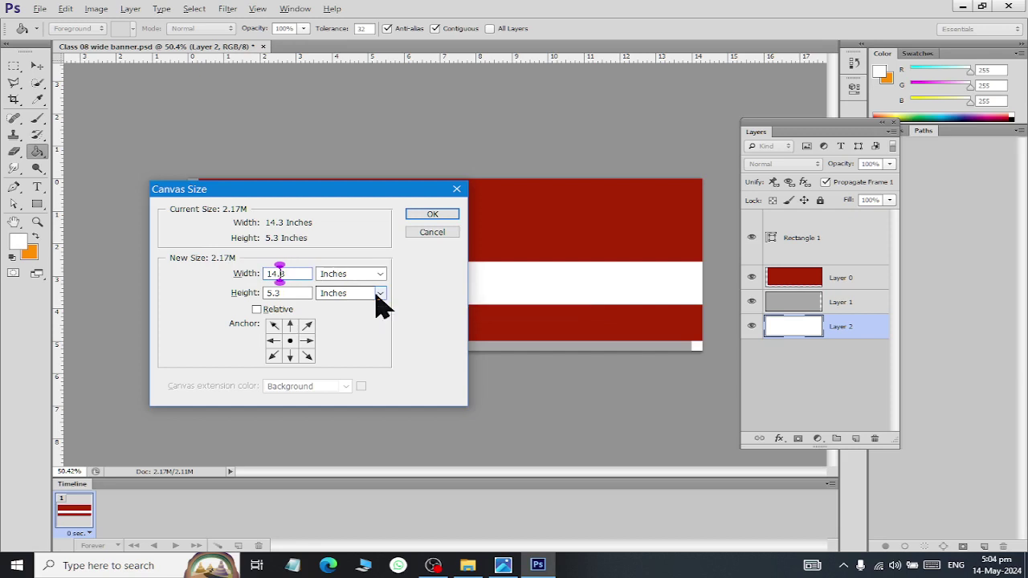
pyautogui.press('BackSpace')
pyautogui.write('7')
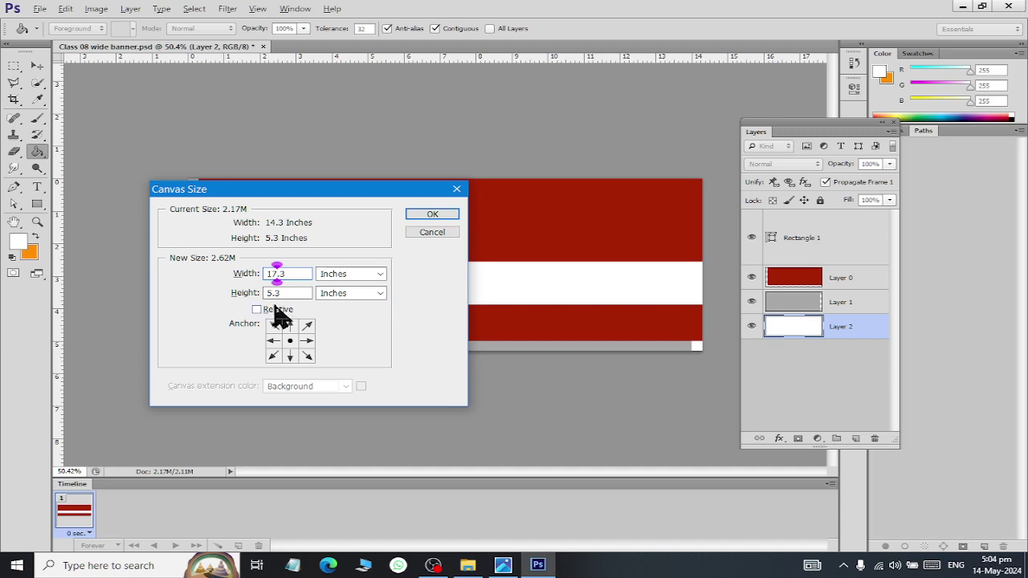
pyautogui.click(274, 293)
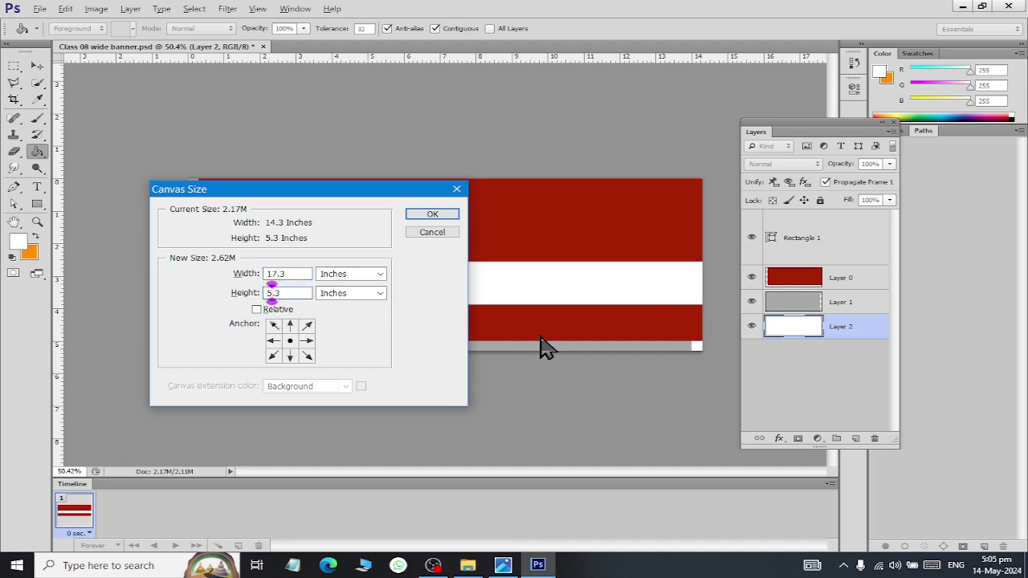
pyautogui.press('BackSpace')
pyautogui.write('8')
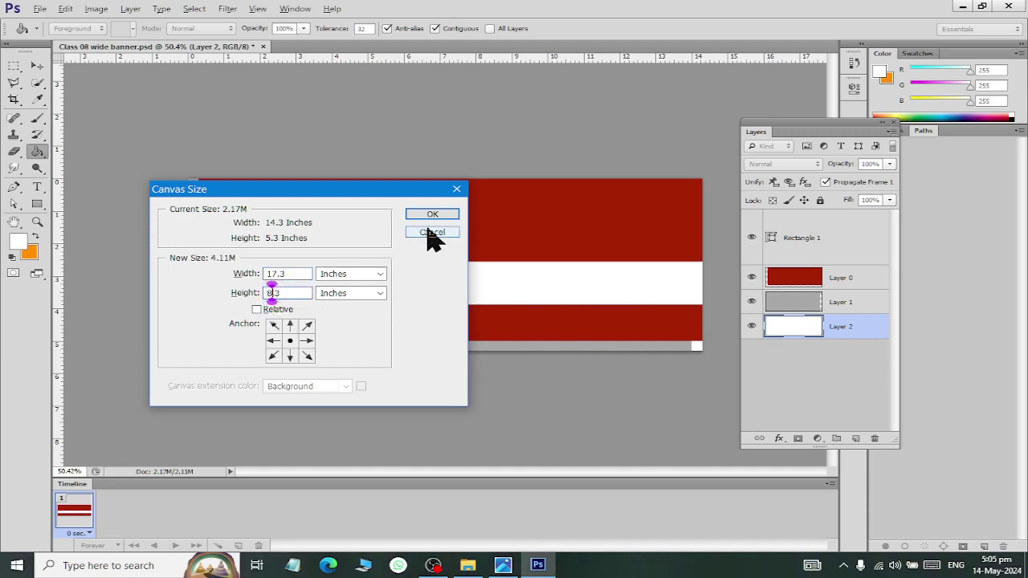
pyautogui.click(432, 214)
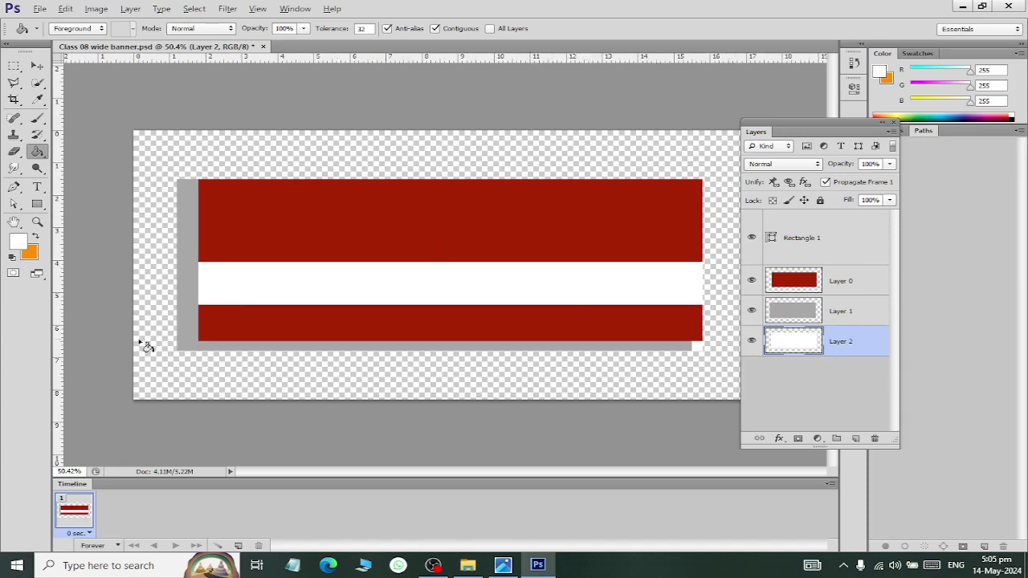
# Fill the transparent margins white and narrow the grey shadow from its left edge.
pyautogui.click(146, 374)
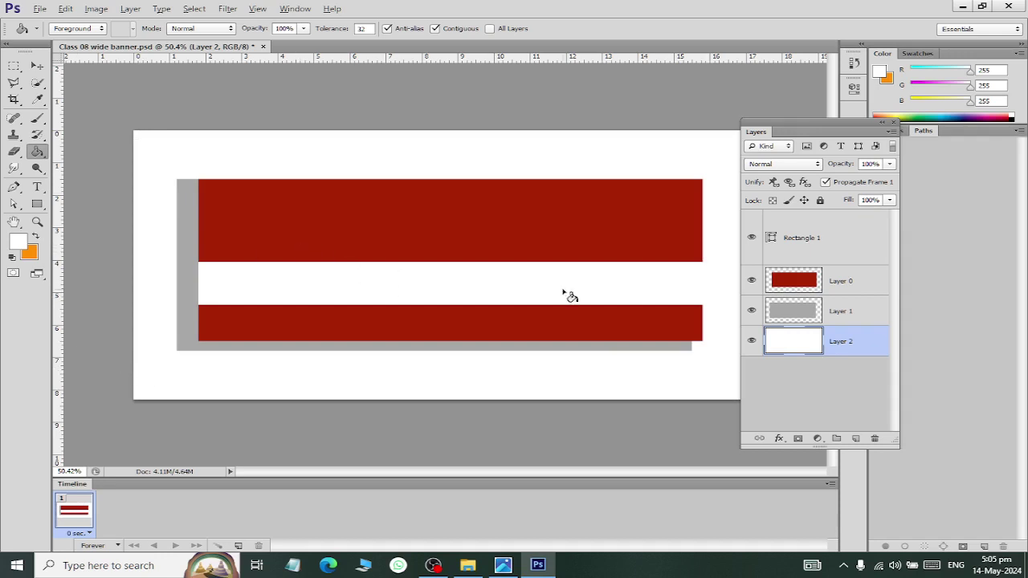
pyautogui.click(776, 315)
pyautogui.hotkey('ctrl', 't')
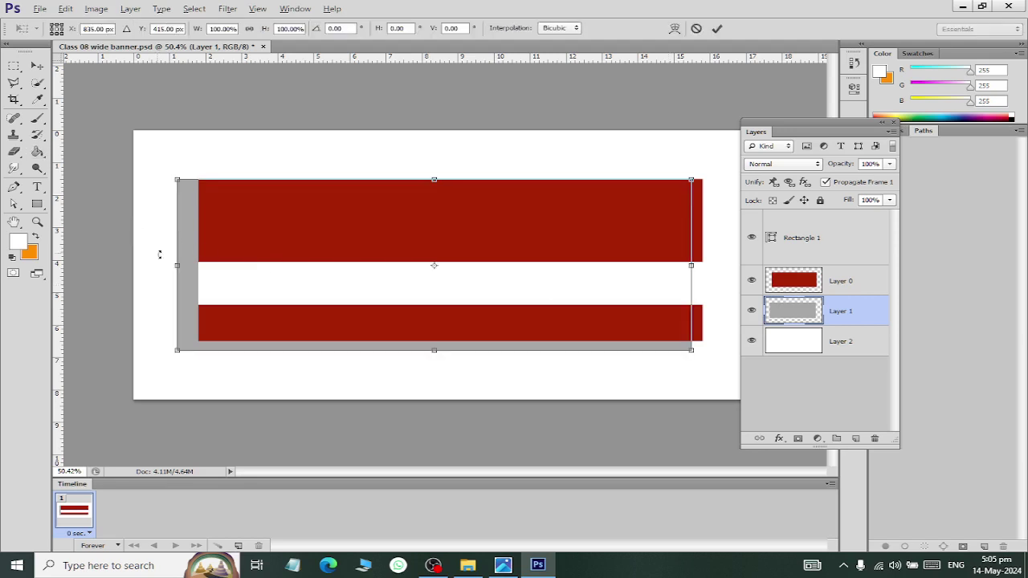
pyautogui.moveTo(180, 272); pyautogui.dragTo(183, 272)
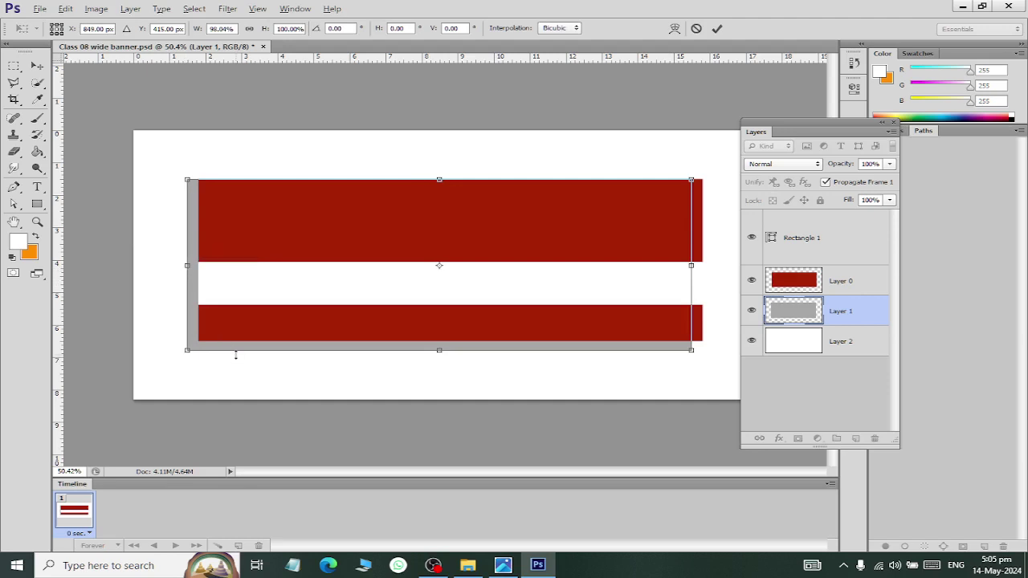
pyautogui.click(37, 65)
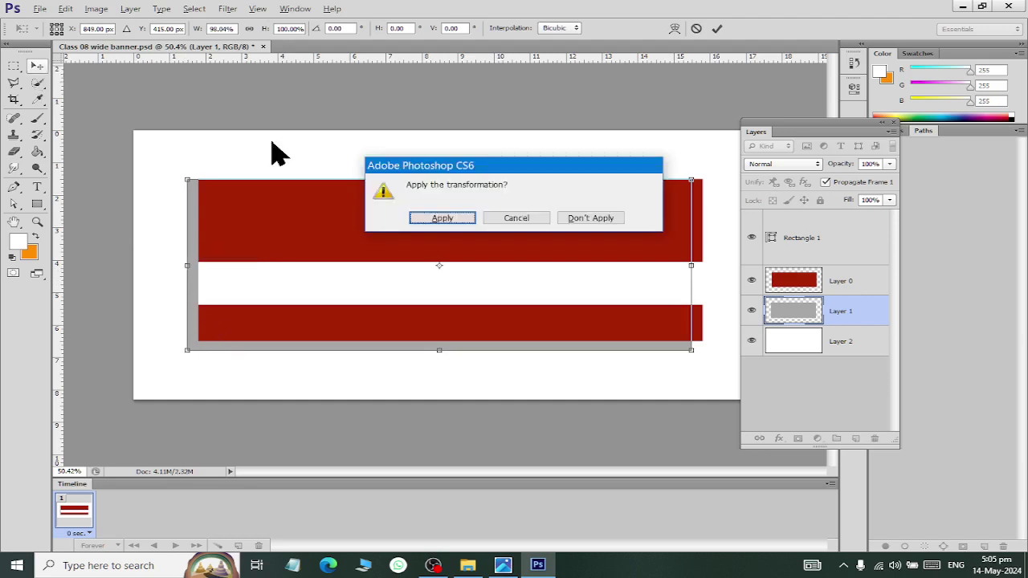
pyautogui.click(443, 218)
# Lower the grey shadow's top edge, checking against the Banner 04.jpg reference.
pyautogui.hotkey('alt', 'Tab')
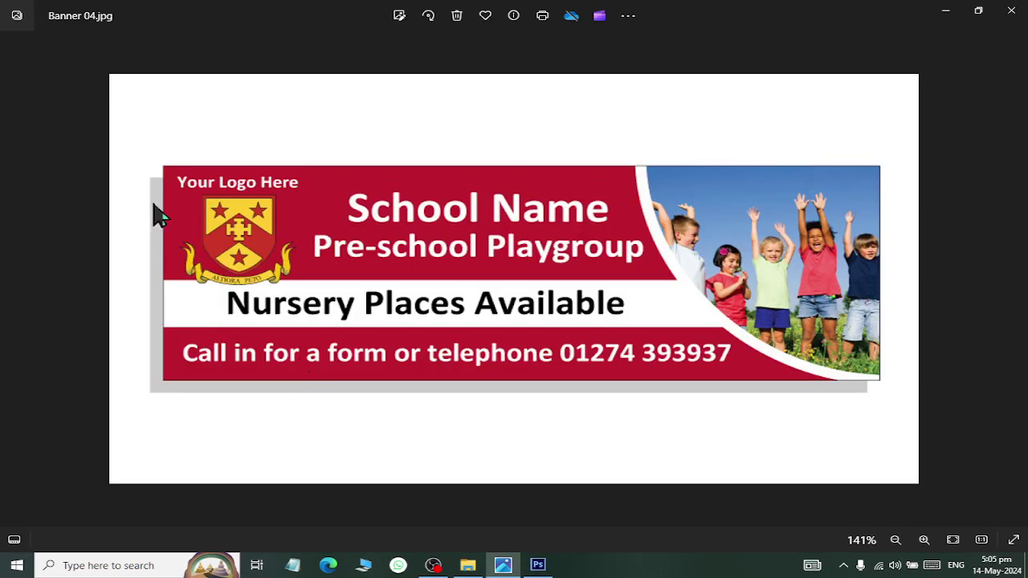
pyautogui.hotkey('alt', 'Tab')
pyautogui.hotkey('ctrl', 't')
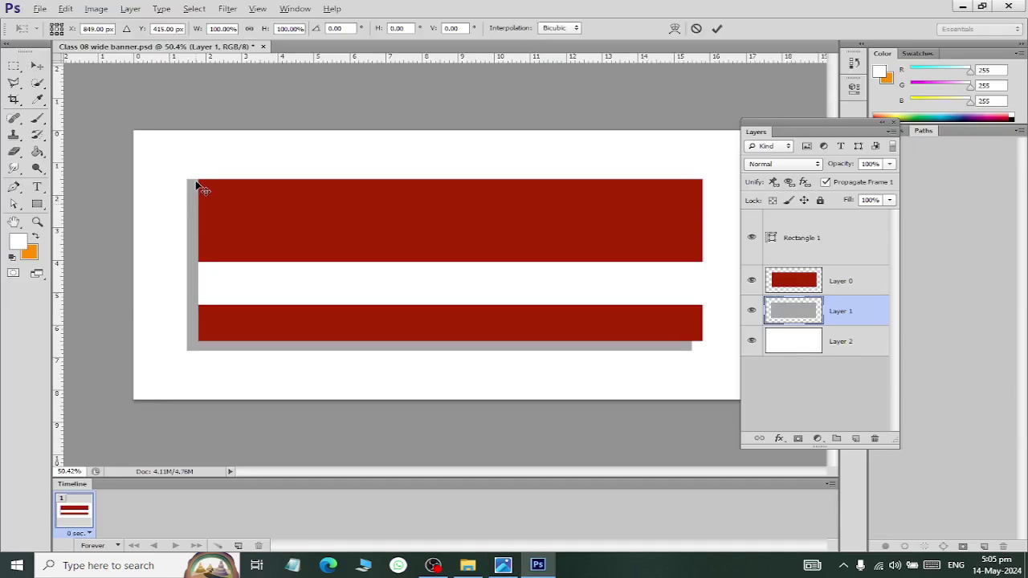
pyautogui.moveTo(440, 177); pyautogui.dragTo(441, 188)
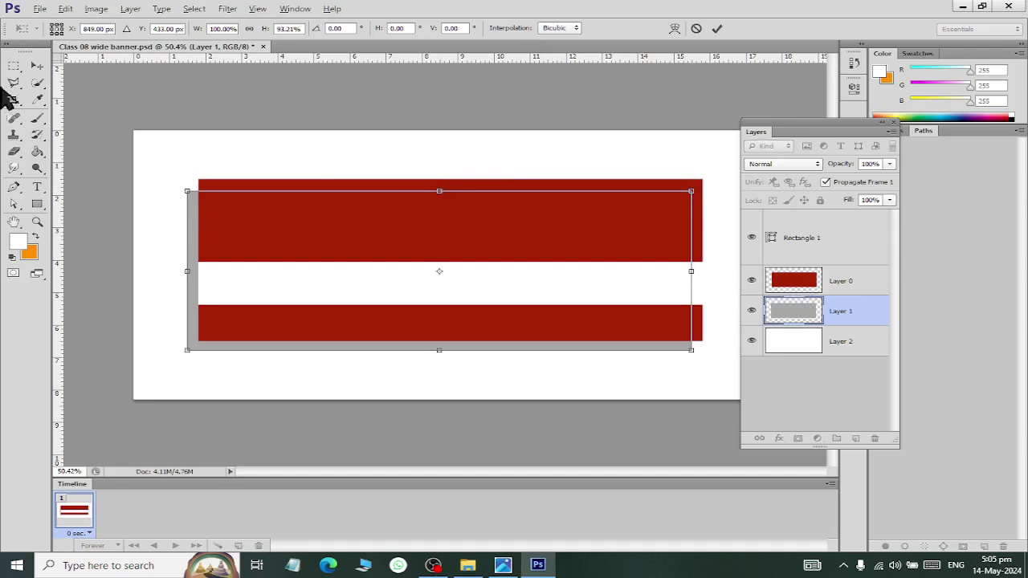
pyautogui.click(37, 65)
pyautogui.click(450, 218)
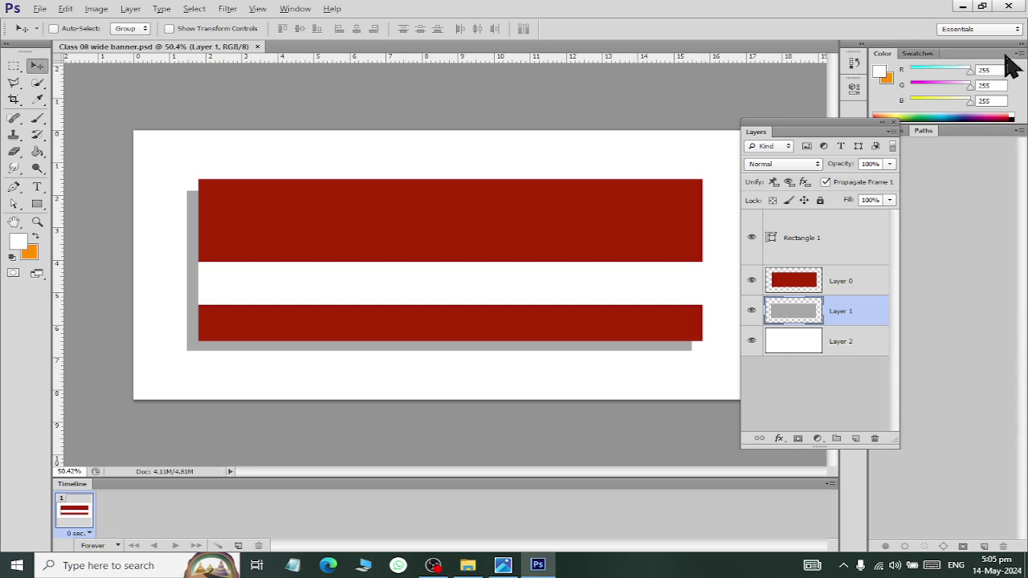
pyautogui.click(800, 291)
pyautogui.hotkey('alt', 'Tab')
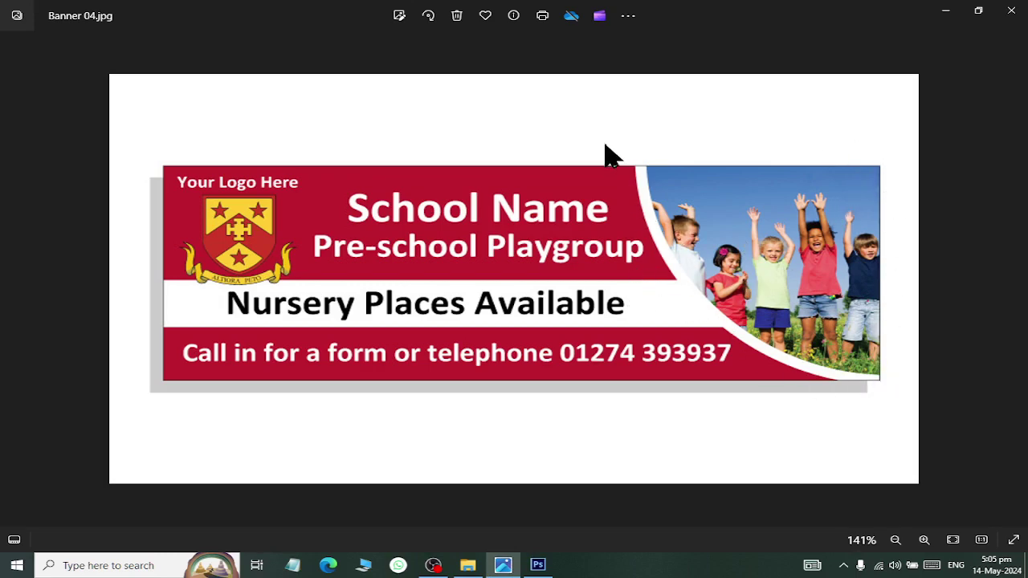
pyautogui.hotkey('alt', 'Tab')
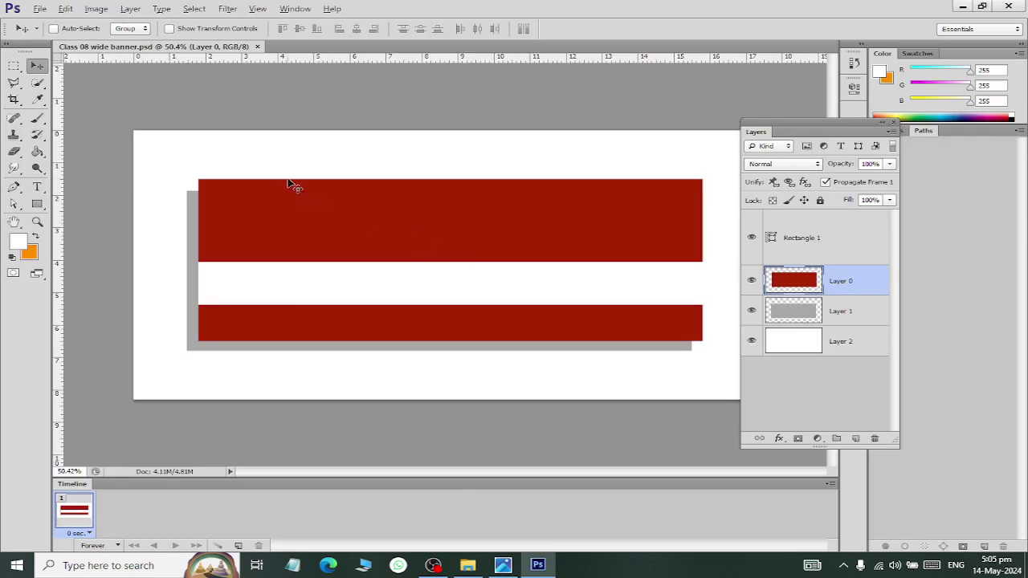
pyautogui.hotkey('alt', 'Tab')
pyautogui.hotkey('alt', 'Tab')
pyautogui.scroll(1, 592, 202)
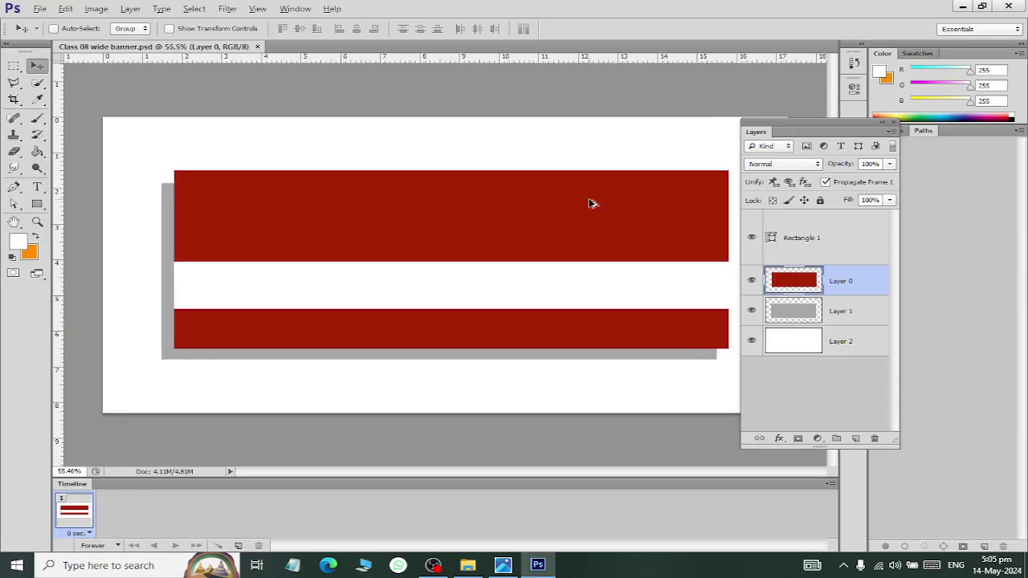
pyautogui.scroll(-2, 592, 202)
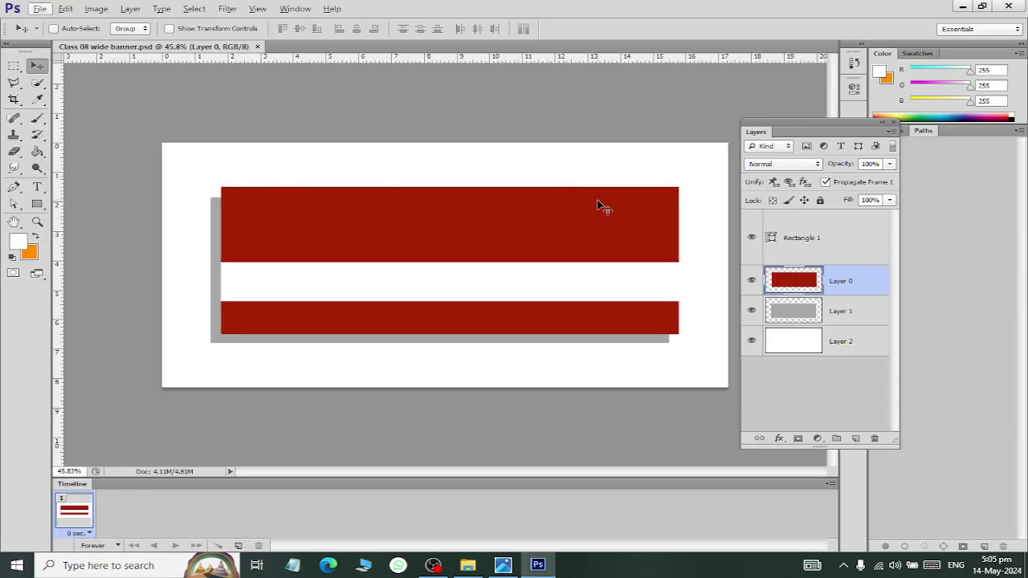
pyautogui.hotkey('alt', 'Tab')
pyautogui.hotkey('alt', 'Tab')
pyautogui.scroll(1, 707, 175)
pyautogui.scroll(1, 707, 175)
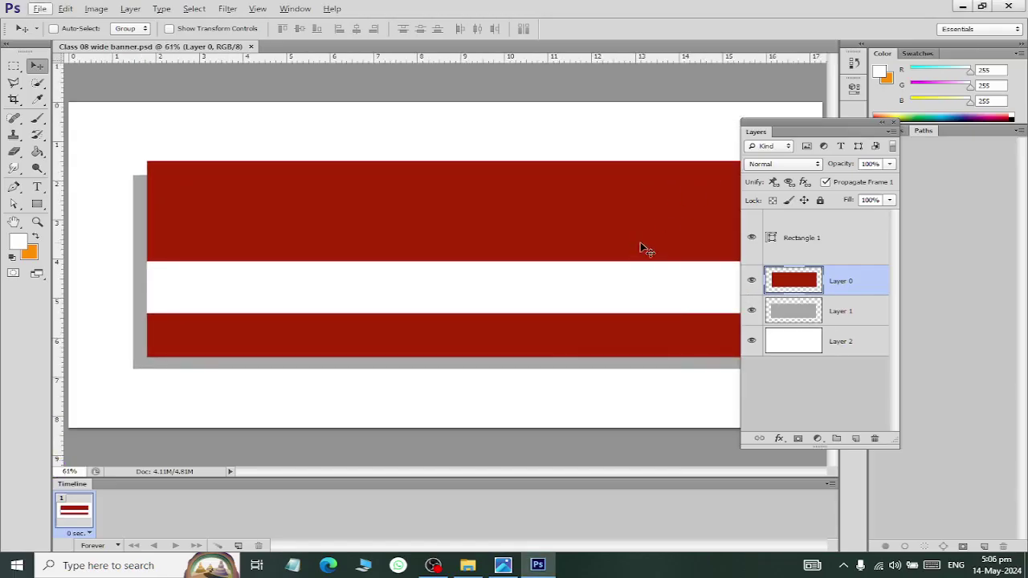
pyautogui.scroll(-1, 642, 257)
pyautogui.scroll(2, 642, 260)
pyautogui.scroll(-2, 642, 260)
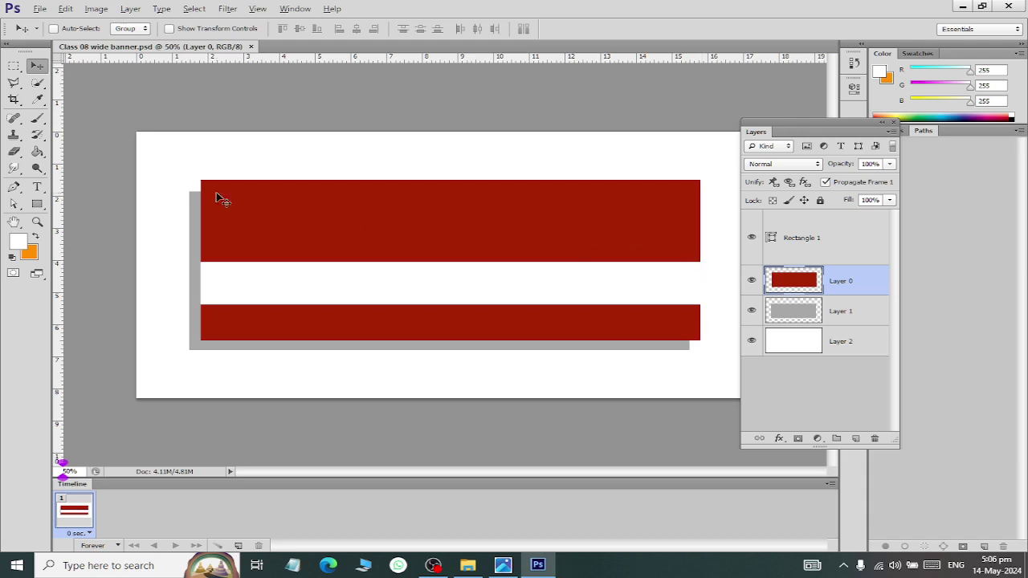
# Draw a trial circle over the banner's top-right corner with the Ellipse Tool, then undo it.
pyautogui.click(37, 206)
pyautogui.rightClick(34, 211)
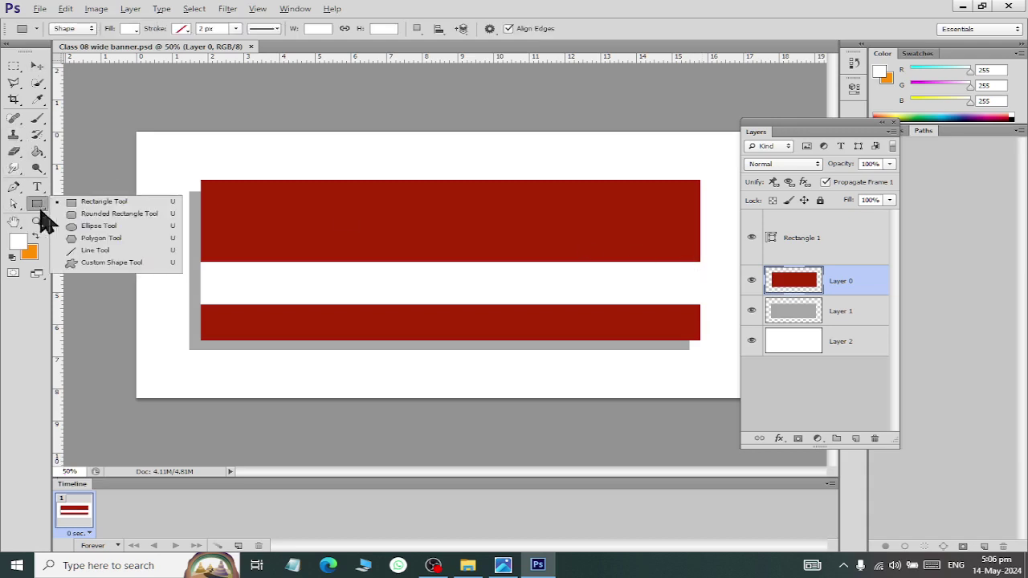
pyautogui.click(88, 226)
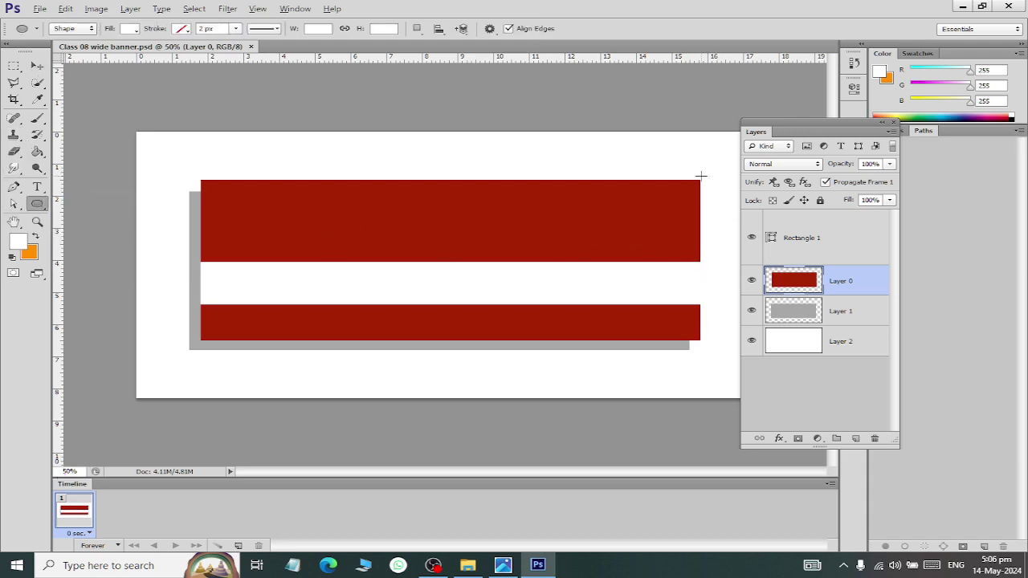
pyautogui.moveTo(698, 180); pyautogui.dragTo(543, 280)
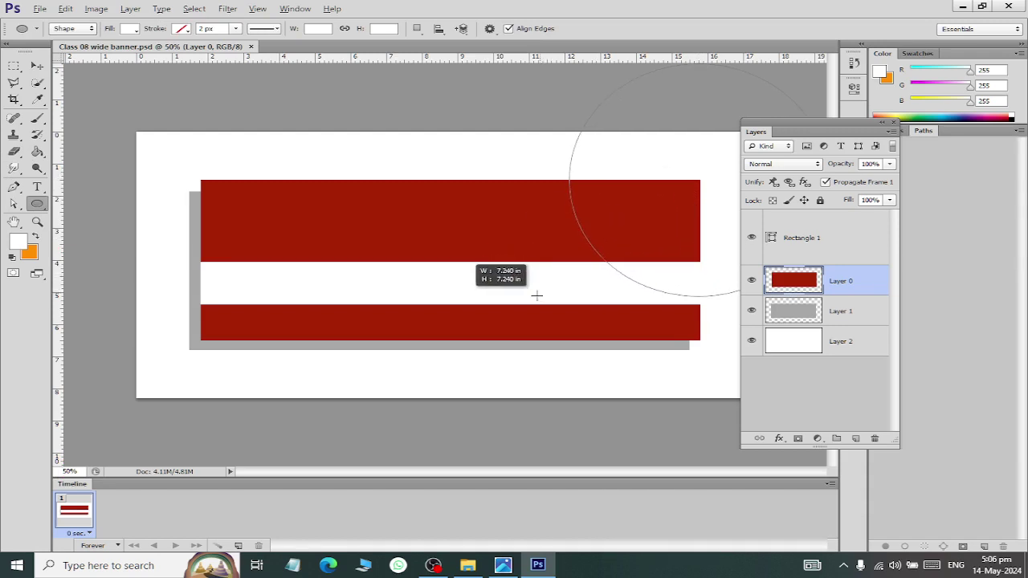
pyautogui.moveTo(543, 281)
pyautogui.mouseDown()
pyautogui.moveTo(522, 304)
pyautogui.moveTo(594, 244)
pyautogui.moveTo(470, 313)
pyautogui.moveTo(489, 298)
pyautogui.moveTo(445, 314)
pyautogui.mouseUp()
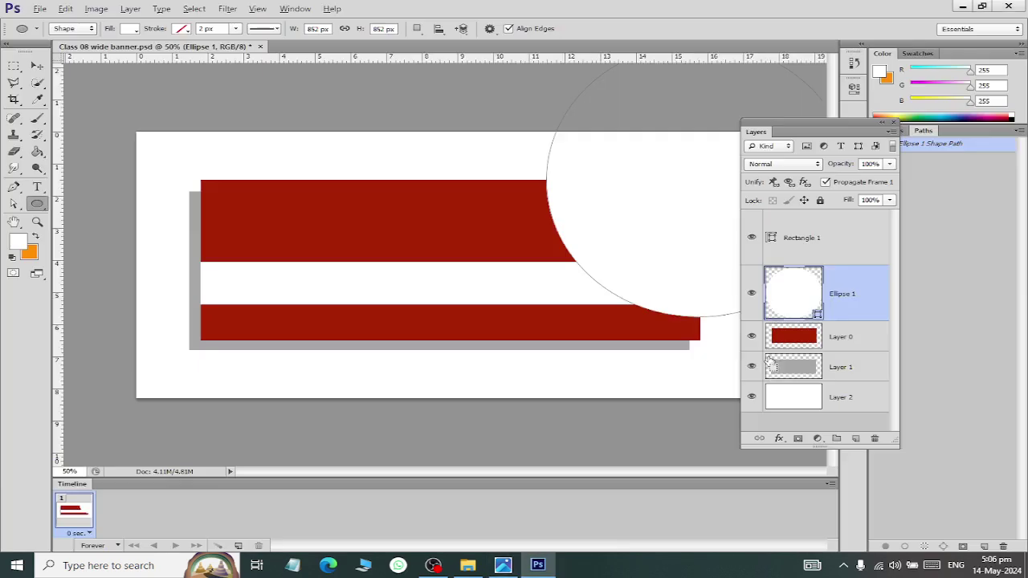
pyautogui.hotkey('ctrl', 'z')
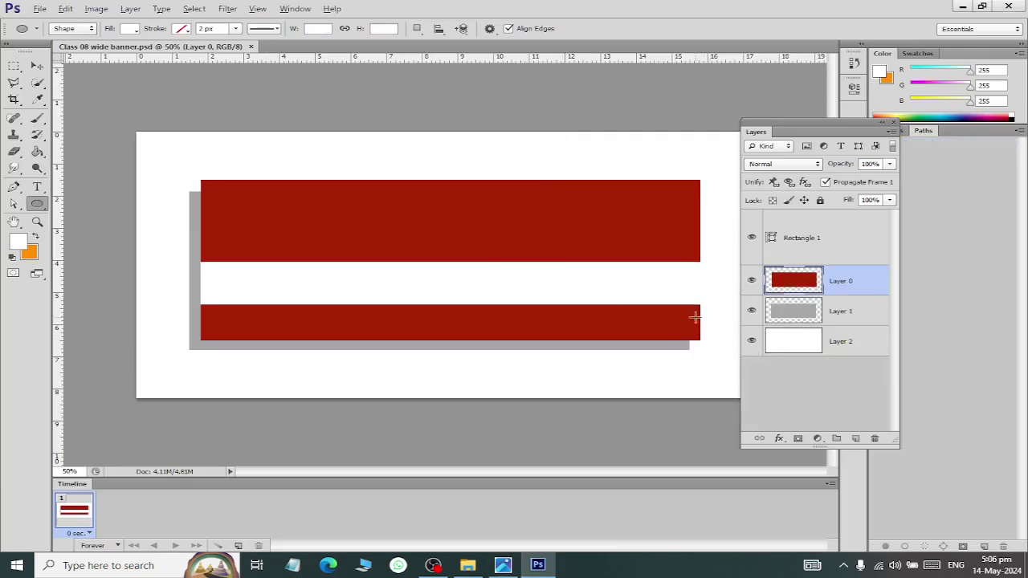
# Redraw the circle at the banner's right end, sized to 987 px.
pyautogui.hotkey('alt', ']')
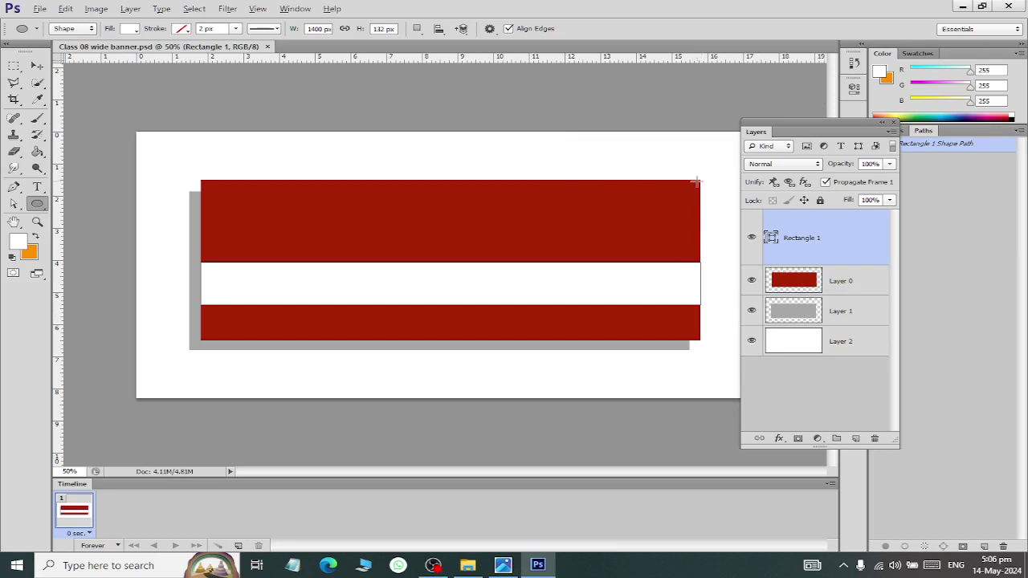
pyautogui.moveTo(700, 183)
pyautogui.mouseDown()
pyautogui.moveTo(904, 279)
pyautogui.moveTo(906, 205)
pyautogui.moveTo(718, 301)
pyautogui.moveTo(718, 195)
pyautogui.moveTo(800, 57)
pyautogui.moveTo(674, 142)
pyautogui.mouseUp()
pyautogui.hotkey('ctrl', '-')
pyautogui.hotkey('ctrl', '-')
pyautogui.hotkey('ctrl', '-')
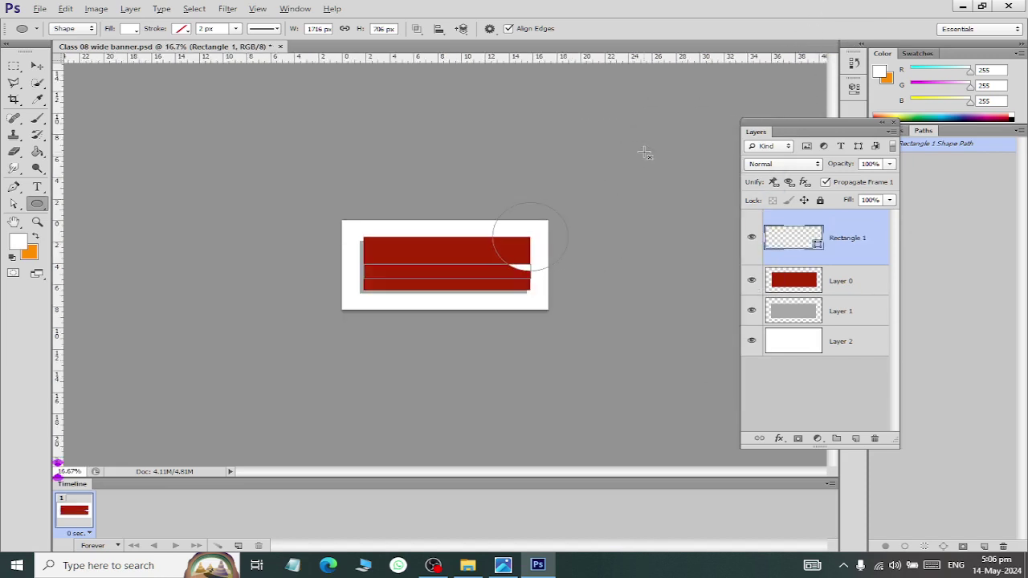
pyautogui.moveTo(566, 230)
pyautogui.mouseDown()
pyautogui.moveTo(580, 193)
pyautogui.moveTo(601, 187)
pyautogui.mouseUp()
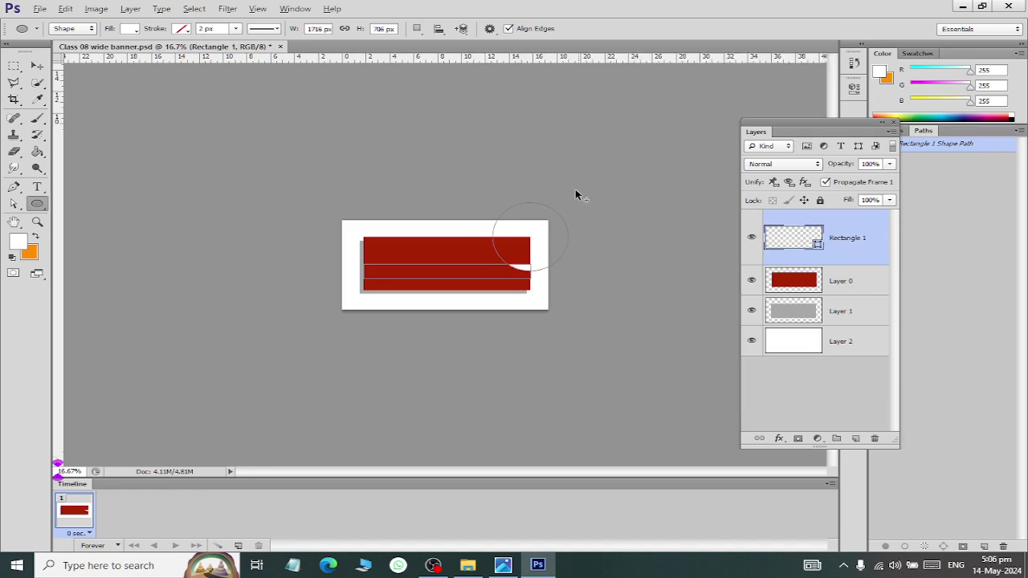
pyautogui.scroll(2, 575, 194)
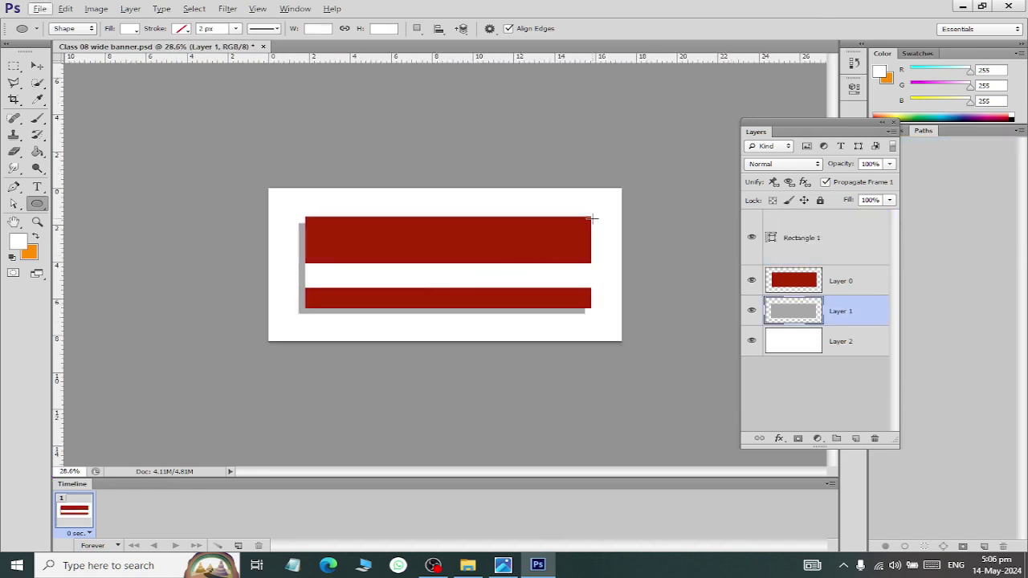
pyautogui.moveTo(589, 216); pyautogui.dragTo(682, 126)
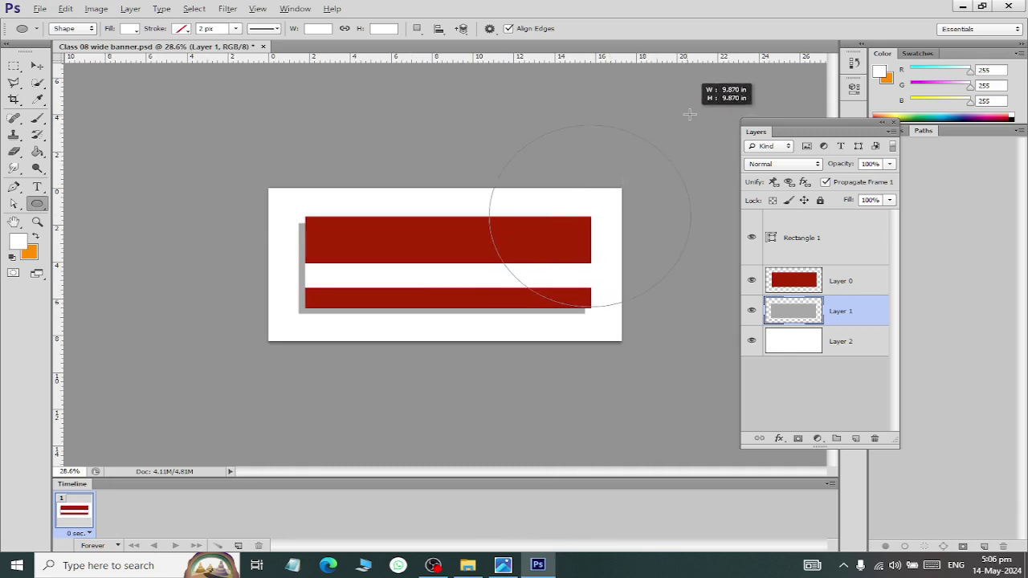
pyautogui.moveTo(682, 126); pyautogui.dragTo(689, 113)
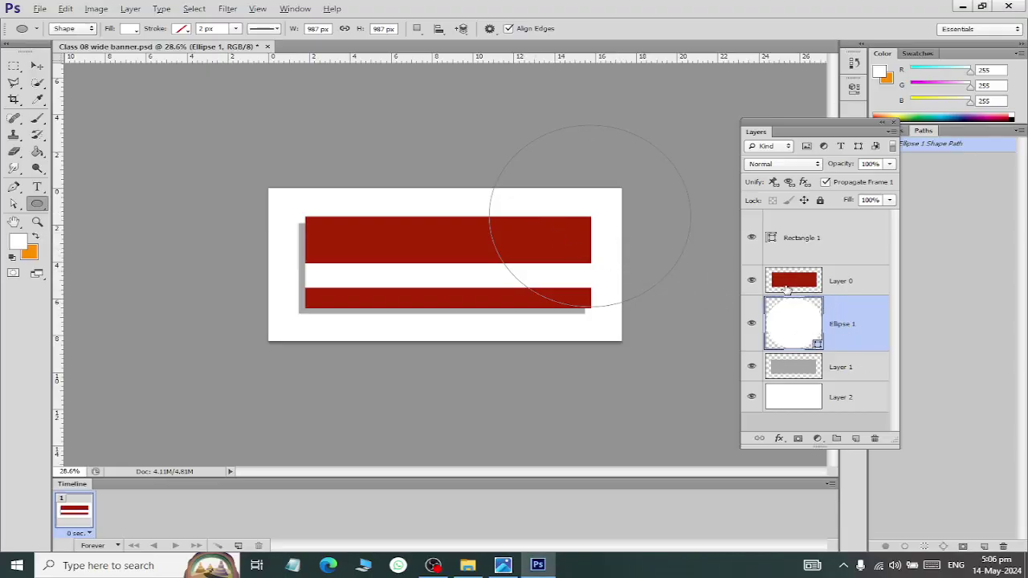
# Color Ellipse 1 cyan 0ceefc and stack it directly above the red bars layer.
pyautogui.moveTo(806, 312); pyautogui.dragTo(808, 271)
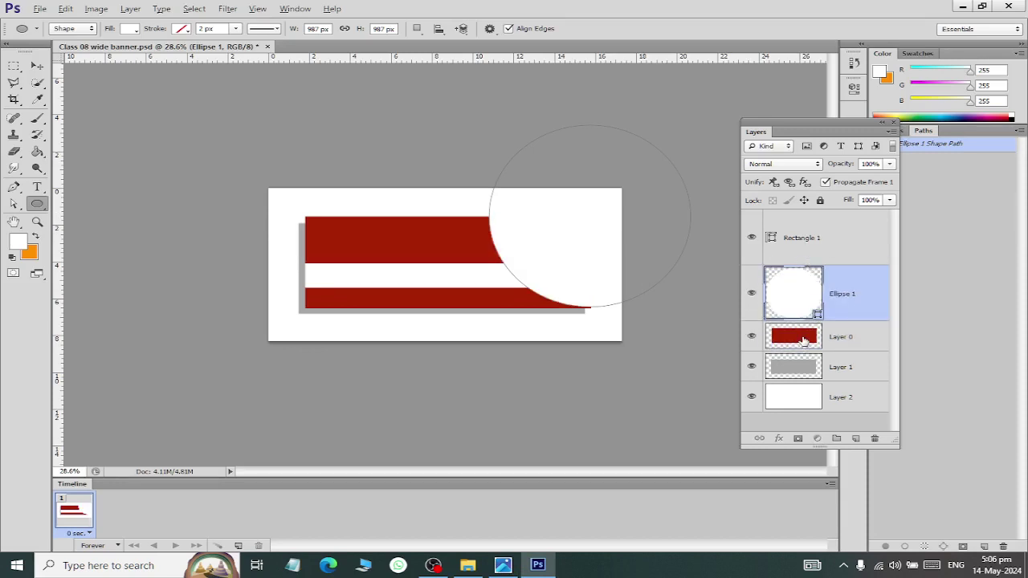
pyautogui.moveTo(805, 342); pyautogui.dragTo(805, 277)
pyautogui.doubleClick(802, 328)
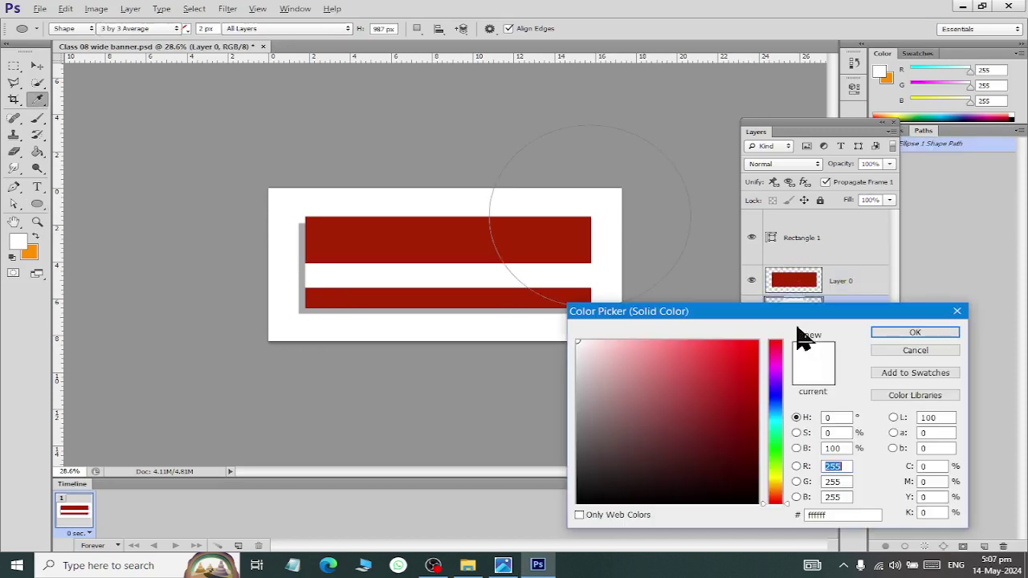
pyautogui.click(744, 361)
pyautogui.click(775, 420)
pyautogui.click(750, 343)
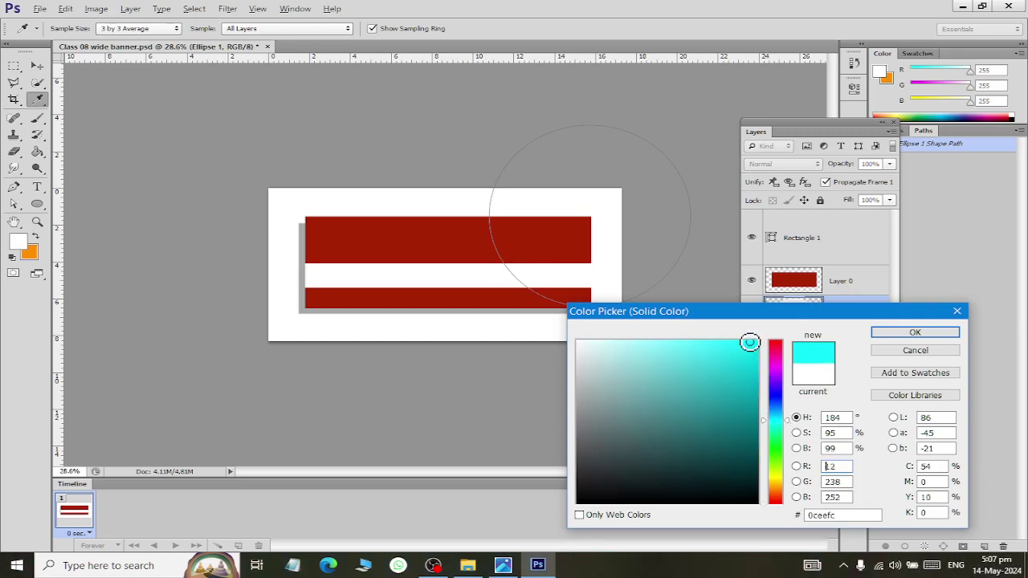
pyautogui.click(891, 333)
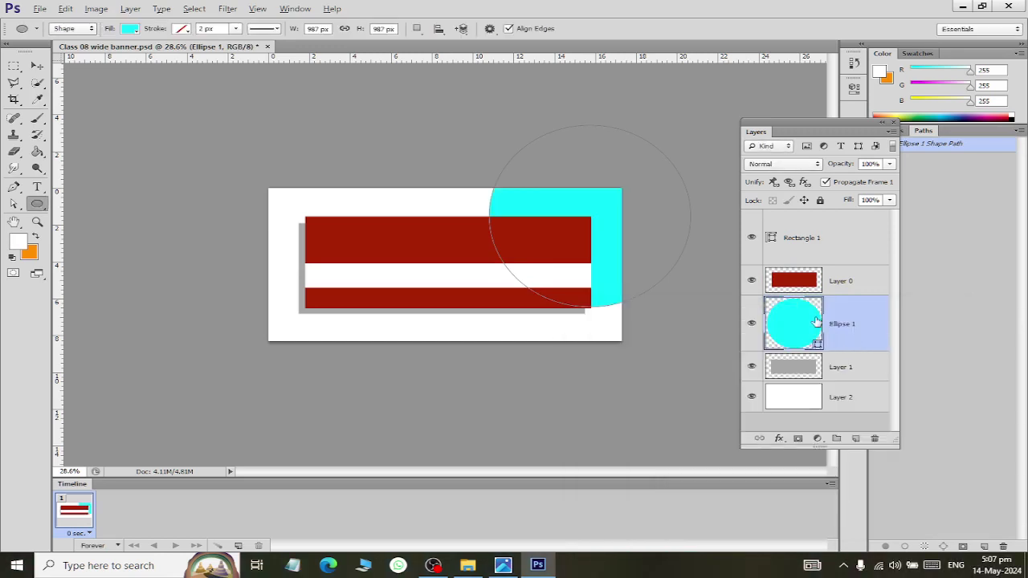
pyautogui.moveTo(816, 322); pyautogui.dragTo(790, 275)
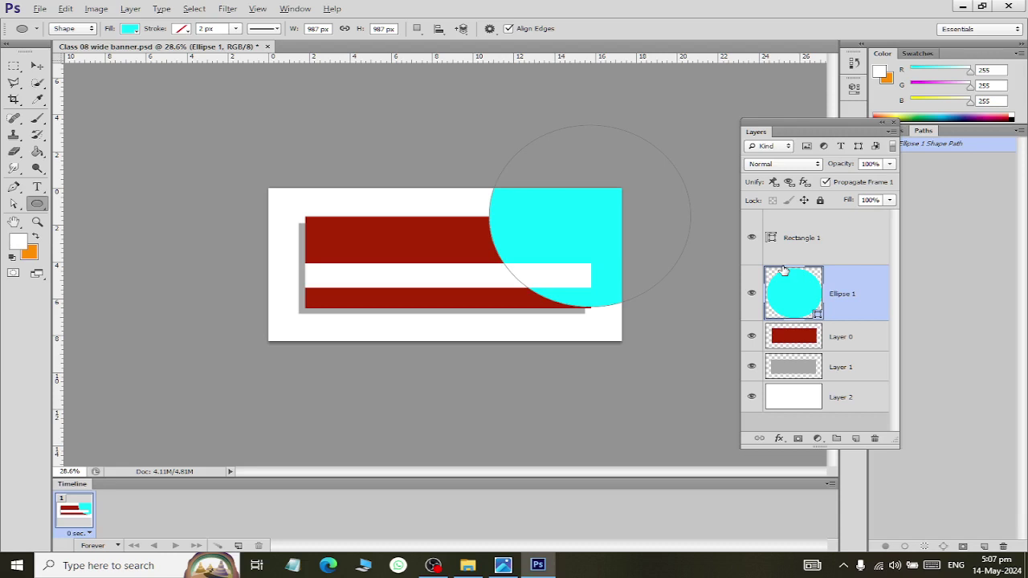
# Duplicate Layer 0 and try merging the copy into Ellipse 1, then undo the merge.
pyautogui.click(884, 335)
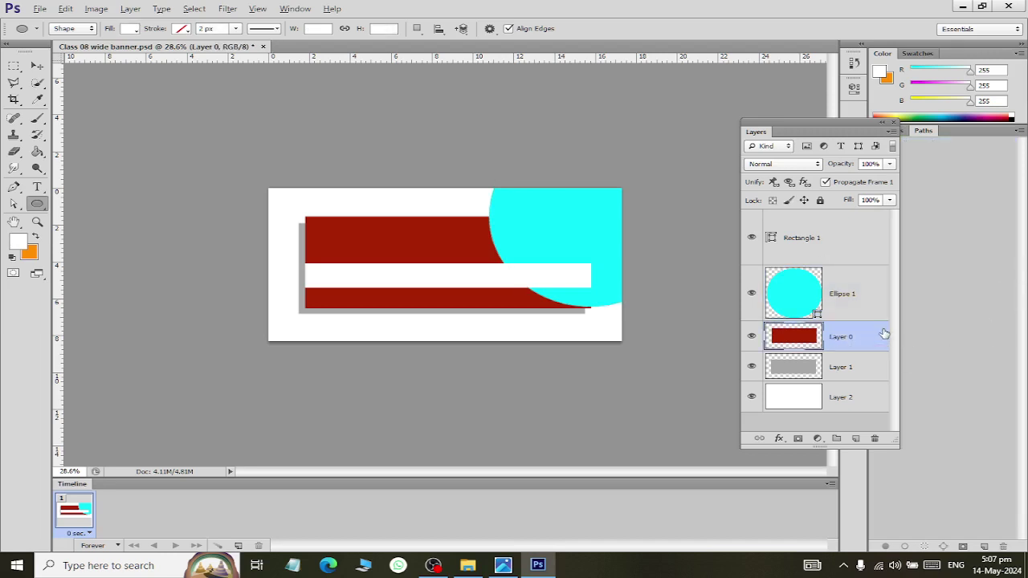
pyautogui.hotkey('ctrl', 'j')
pyautogui.click(848, 295)
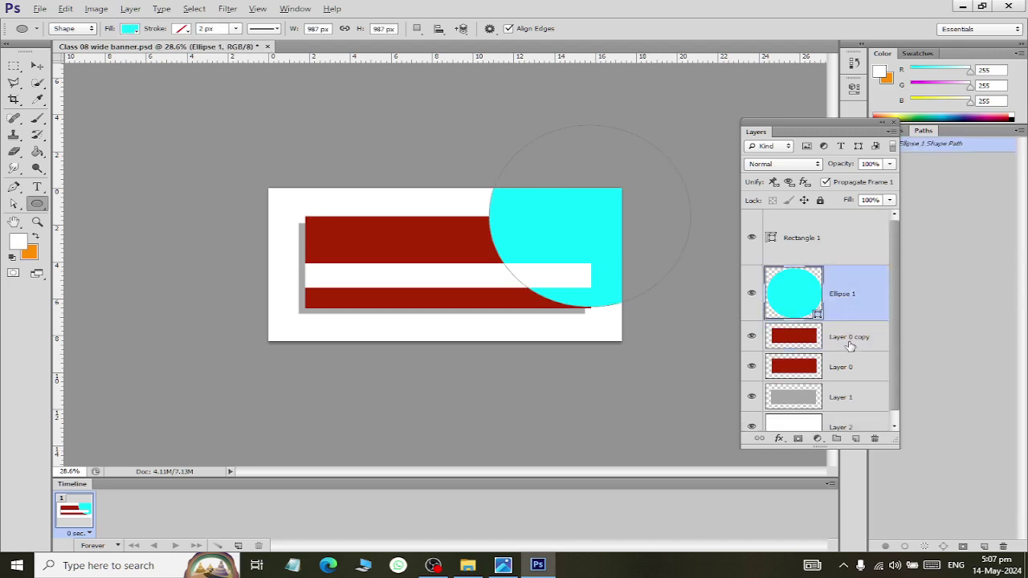
pyautogui.keyDown('ctrl'); pyautogui.click(850, 338); pyautogui.keyUp('ctrl')
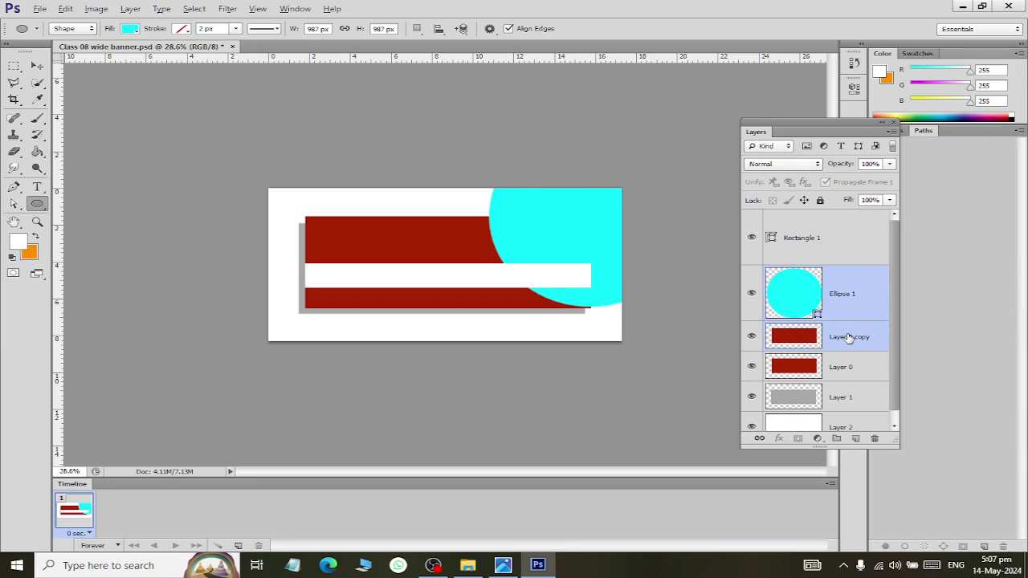
pyautogui.click(130, 9)
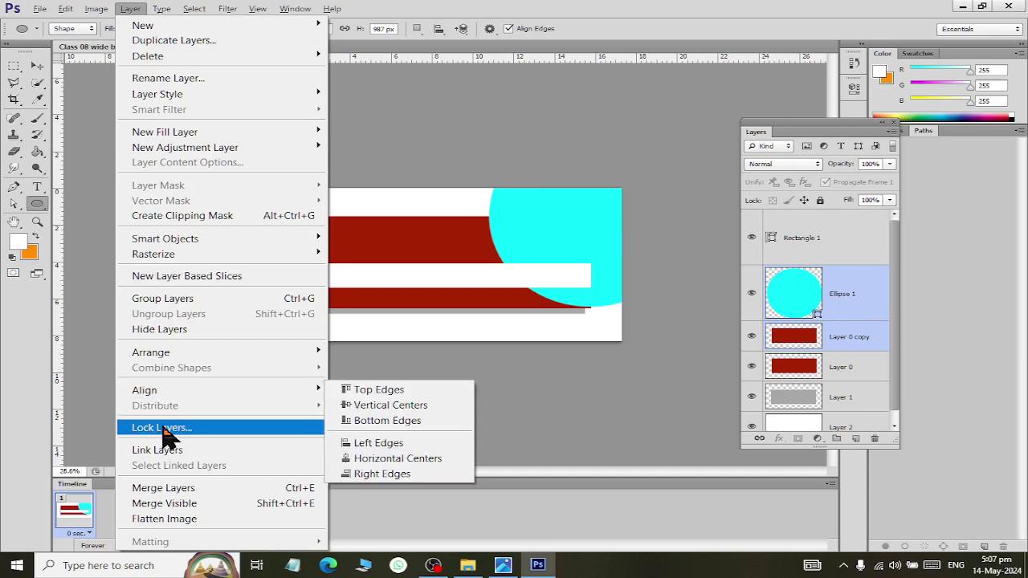
pyautogui.click(271, 490)
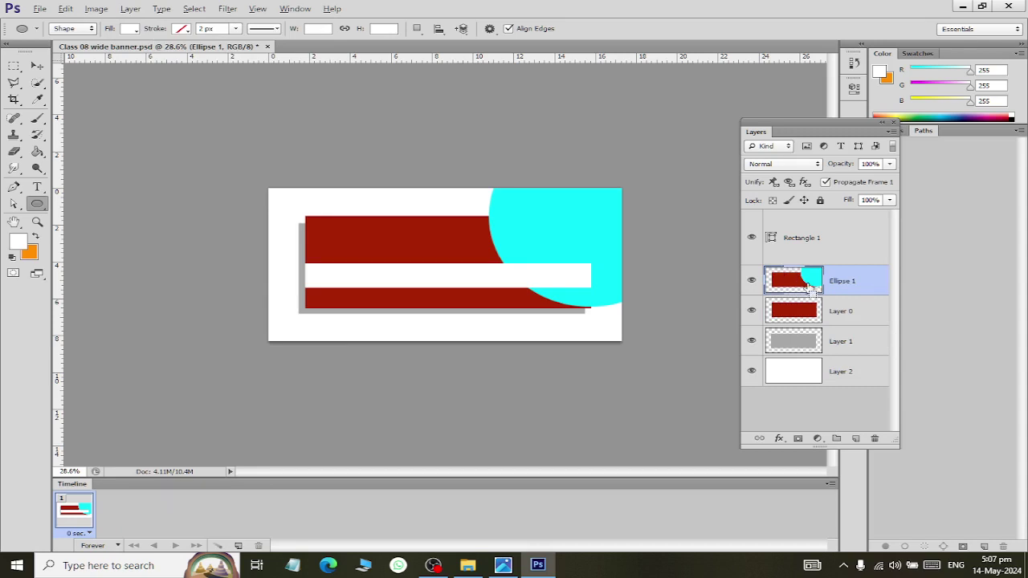
pyautogui.hotkey('ctrl', 'z')
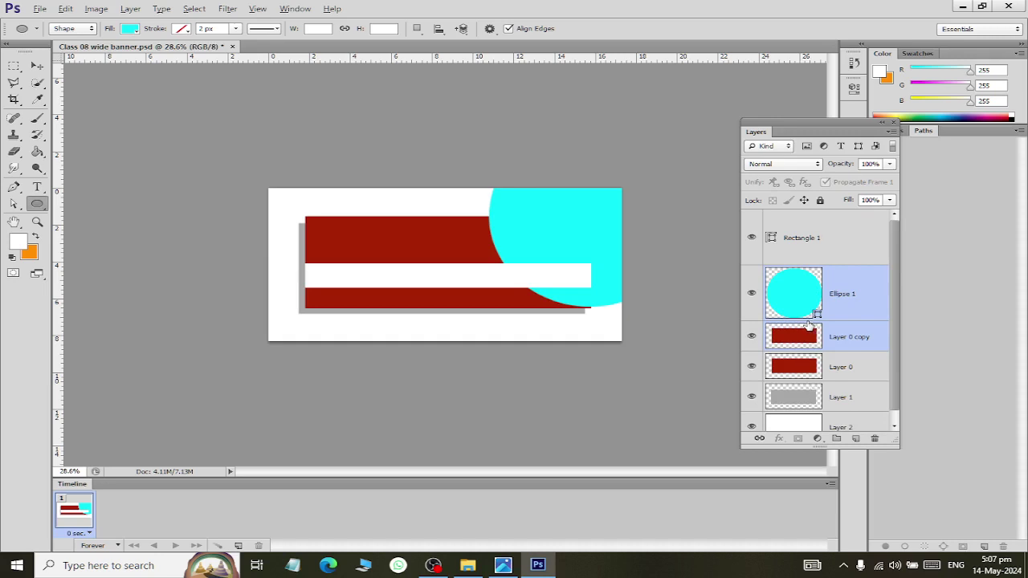
# Duplicate the white stripe, arrange both copies under Ellipse 1, and select all three.
pyautogui.scroll(-1, 812, 353)
pyautogui.scroll(1, 789, 397)
pyautogui.click(752, 237)
pyautogui.click(752, 237)
pyautogui.moveTo(799, 237); pyautogui.dragTo(801, 318)
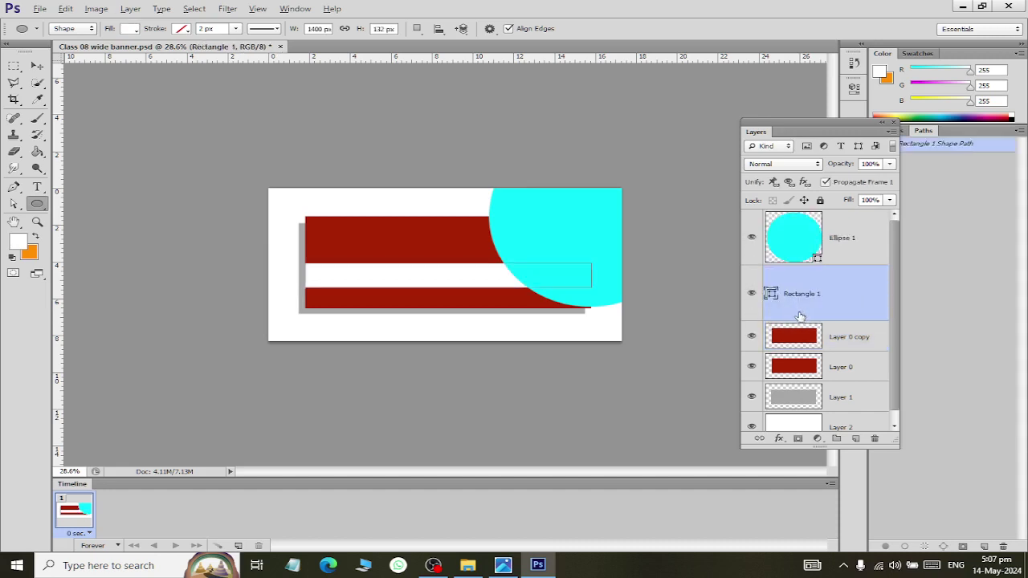
pyautogui.hotkey('ctrl', 'j')
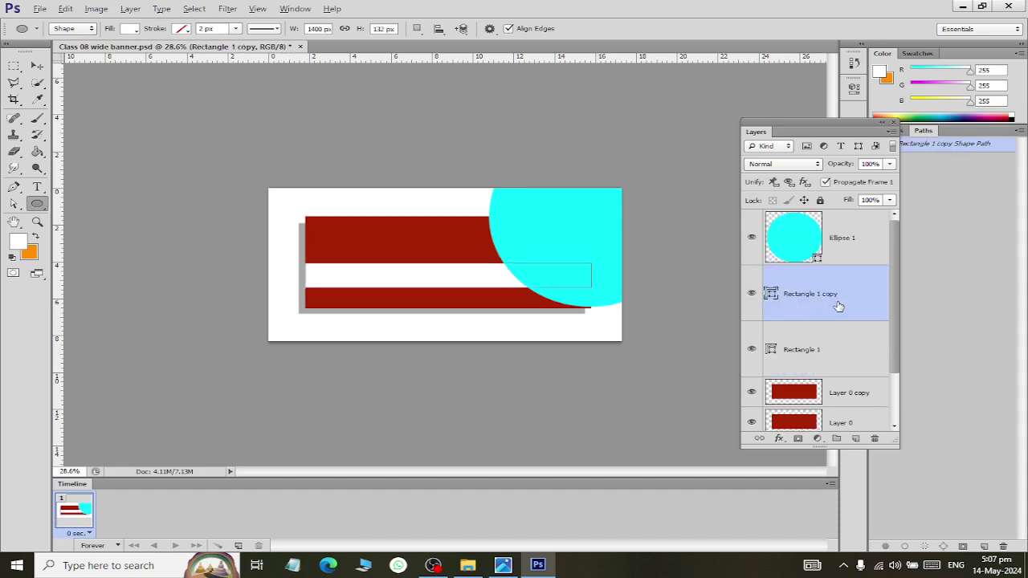
pyautogui.moveTo(826, 400); pyautogui.dragTo(821, 316)
pyautogui.keyDown('shift'); pyautogui.click(813, 243); pyautogui.keyUp('shift')
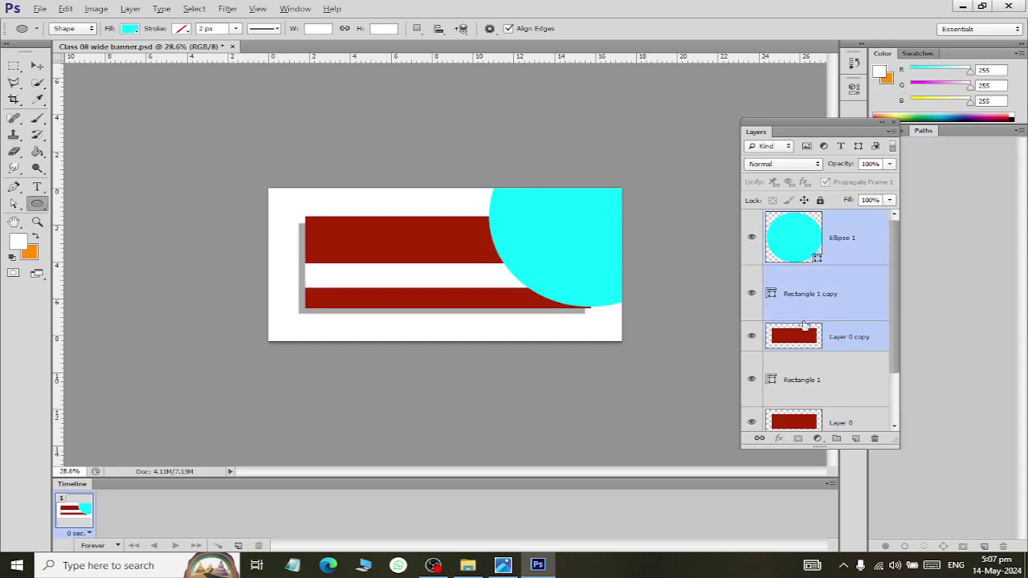
# Merge the three selected layers and hide Layer 1, Layer 0 and Rectangle 1 to check.
pyautogui.hotkey('ctrl', 'e')
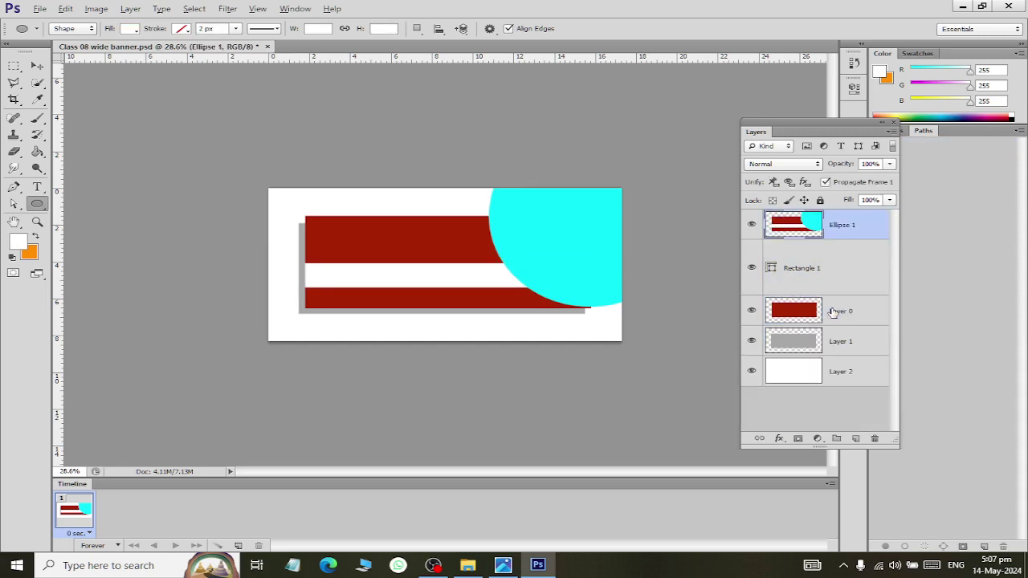
pyautogui.click(752, 225)
pyautogui.click(752, 225)
pyautogui.moveTo(752, 341); pyautogui.dragTo(756, 237)
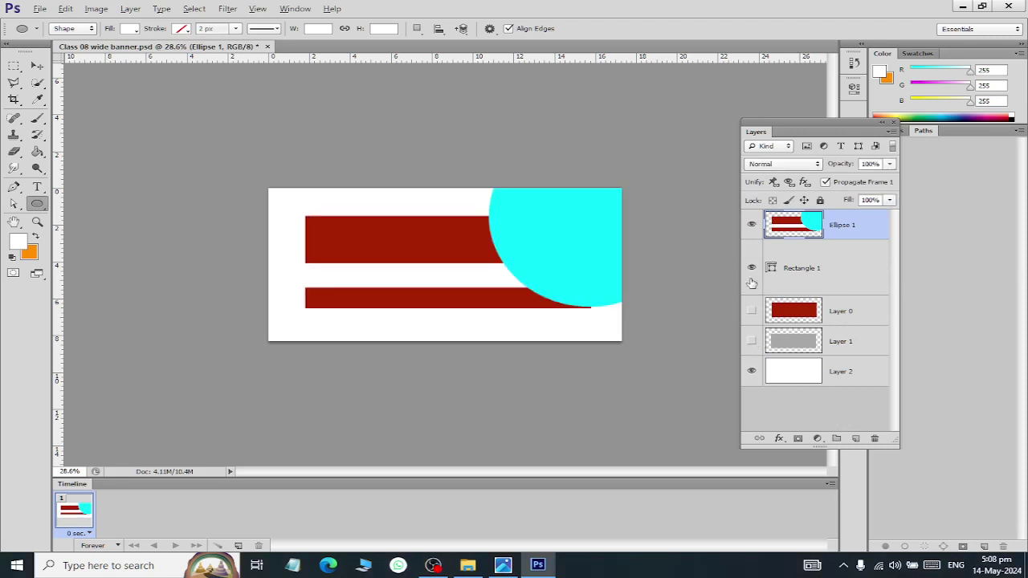
pyautogui.click(752, 225)
pyautogui.click(753, 226)
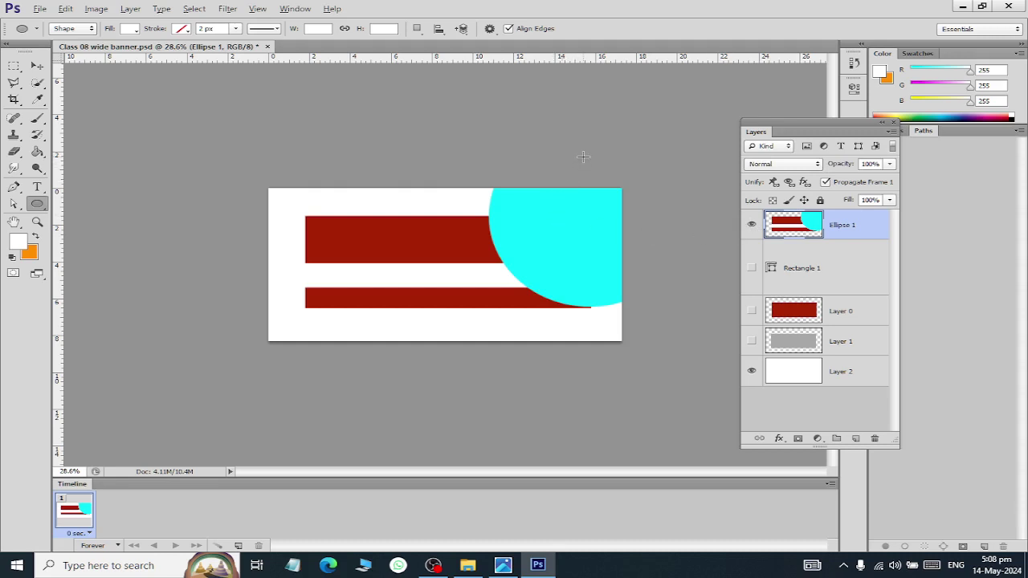
pyautogui.keyDown('alt'); pyautogui.scroll(2, 533, 182); pyautogui.keyUp('alt')
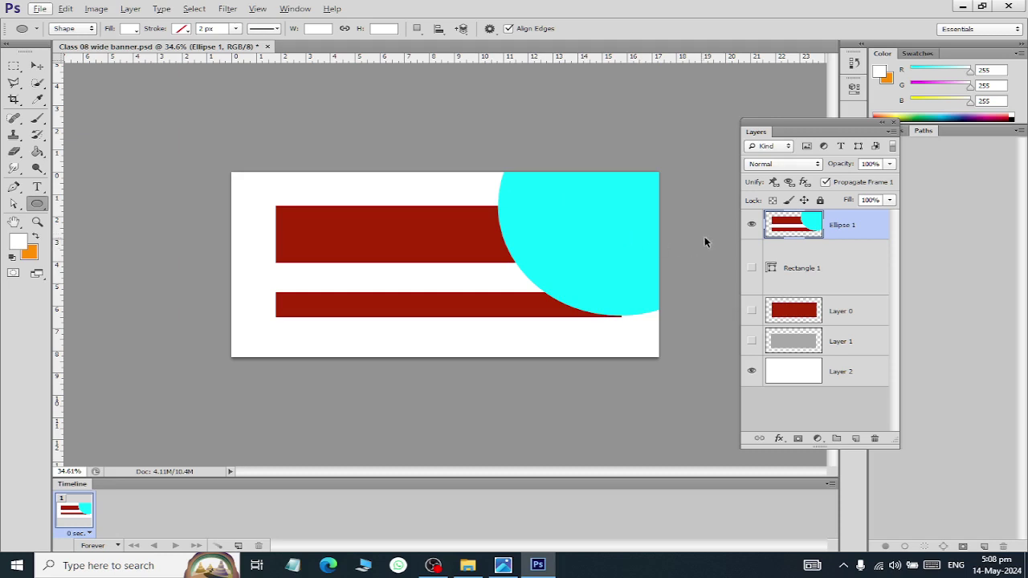
# Move Layer 0 copy above Rectangle 1 copy and Ellipse 1, then rasterize Ellipse 1.
pyautogui.click(816, 253)
pyautogui.click(826, 294)
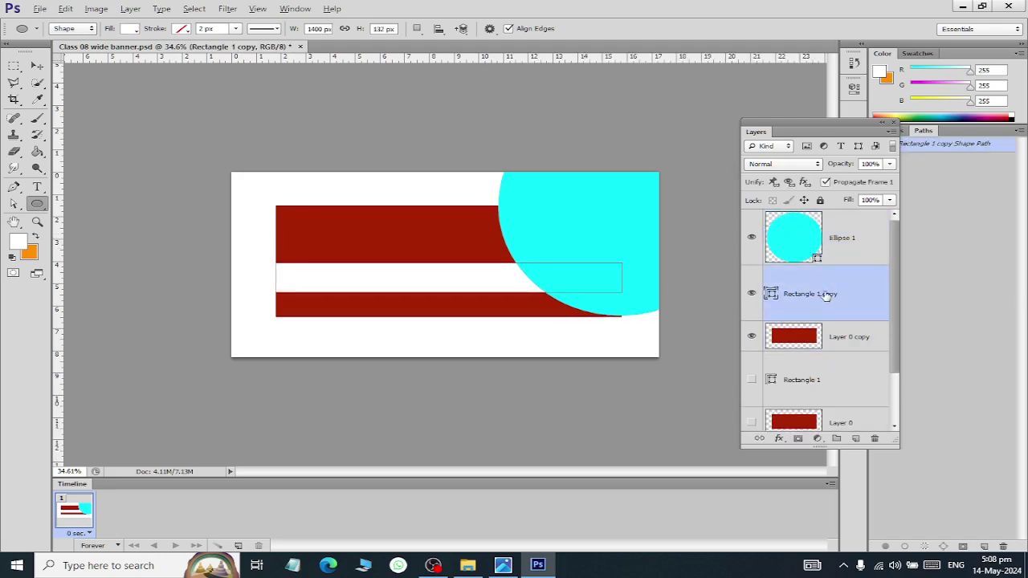
pyautogui.press('Return')
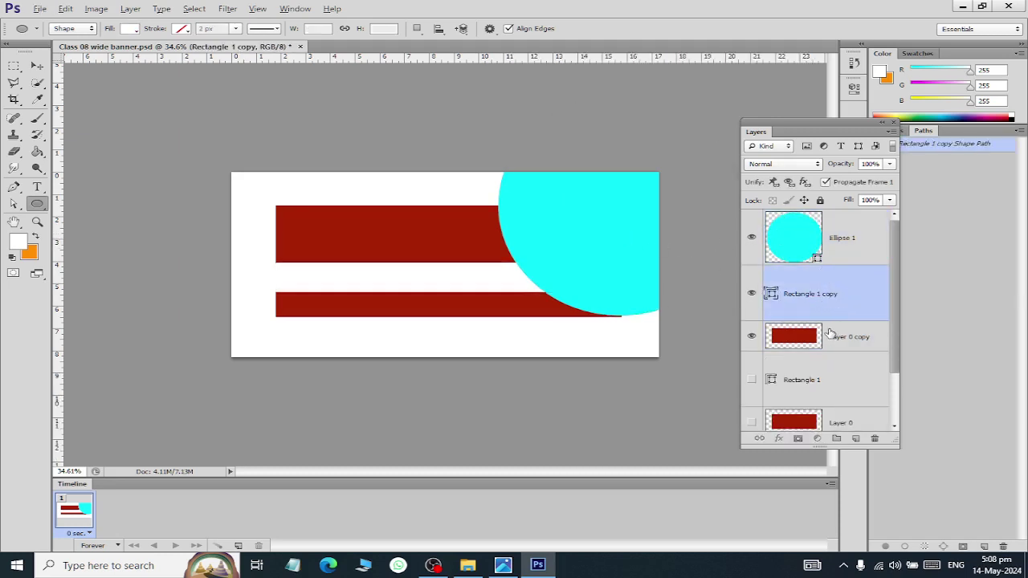
pyautogui.doubleClick(831, 335)
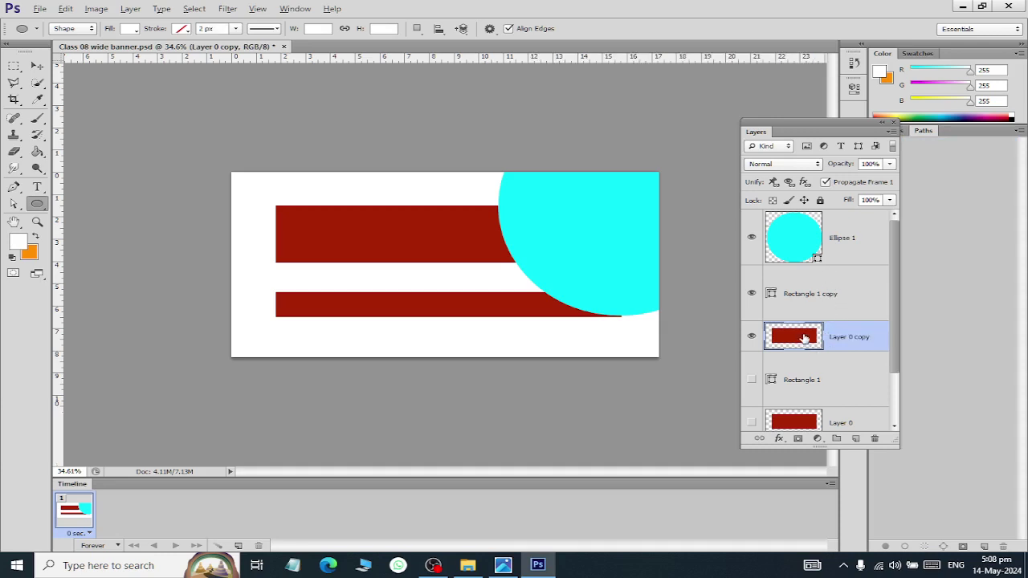
pyautogui.moveTo(796, 342); pyautogui.dragTo(805, 276)
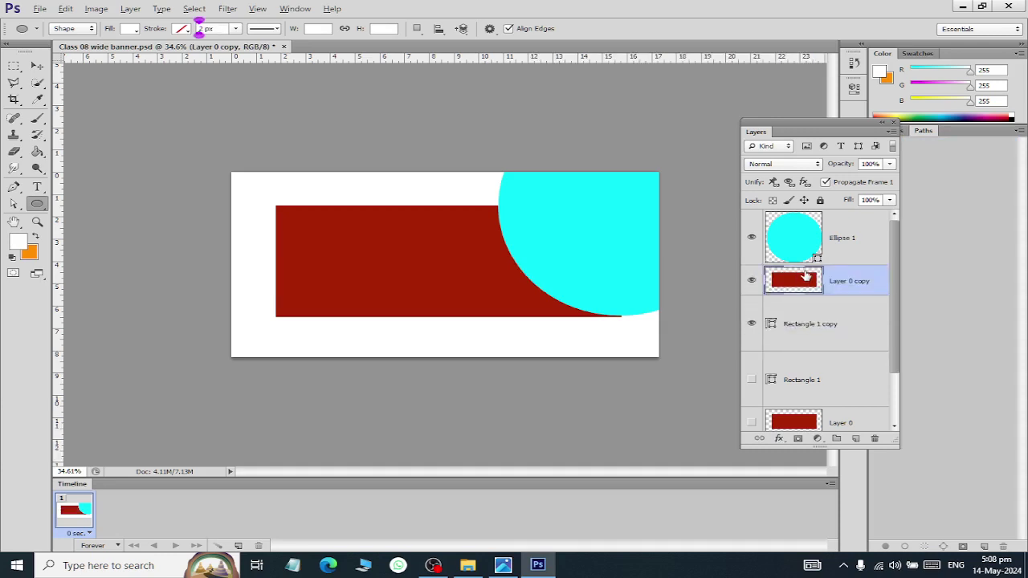
pyautogui.moveTo(806, 276)
pyautogui.mouseDown()
pyautogui.moveTo(813, 217)
pyautogui.moveTo(809, 282)
pyautogui.mouseUp()
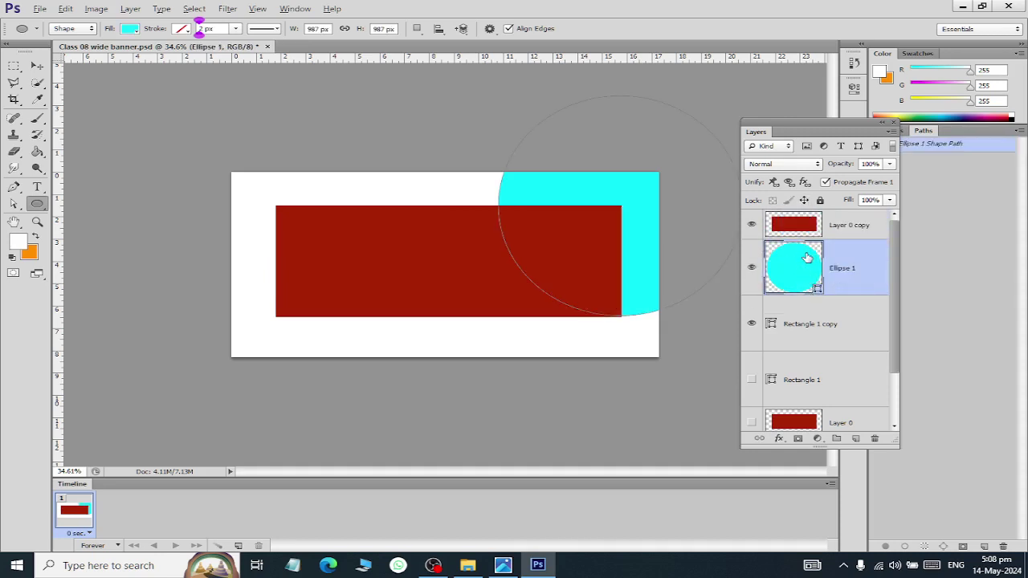
pyautogui.rightClick(854, 265)
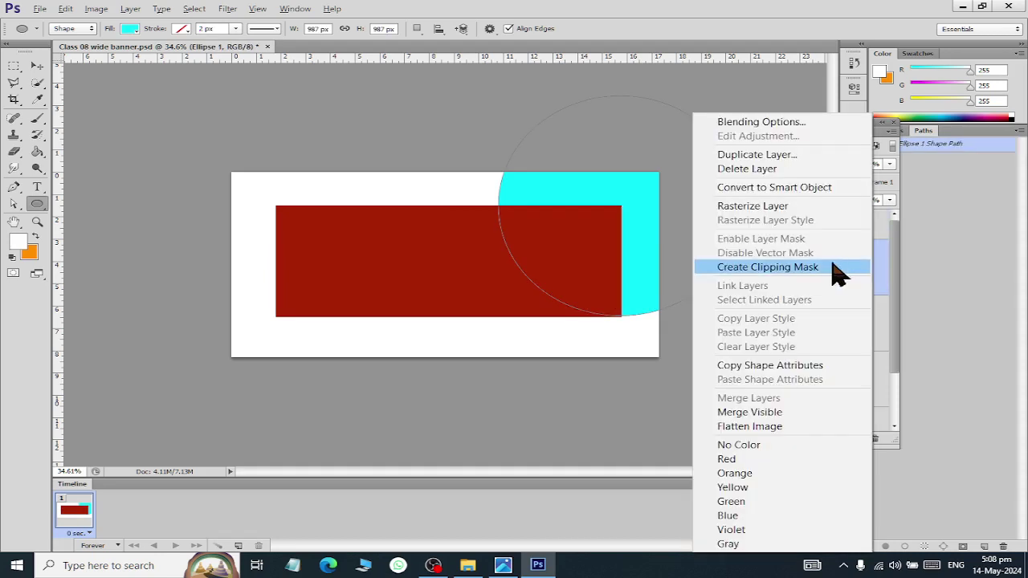
pyautogui.click(802, 208)
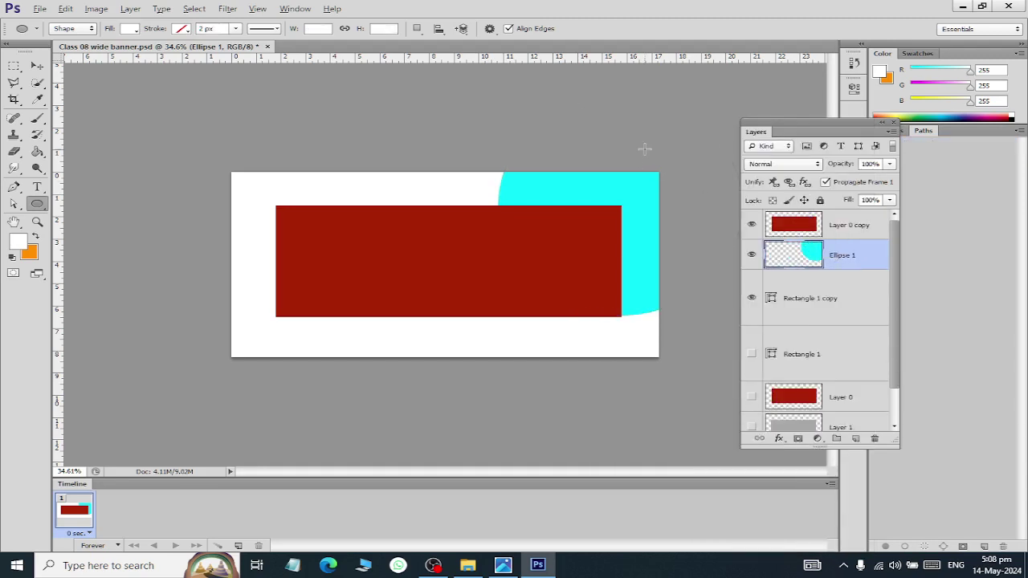
pyautogui.scroll(2, 645, 148)
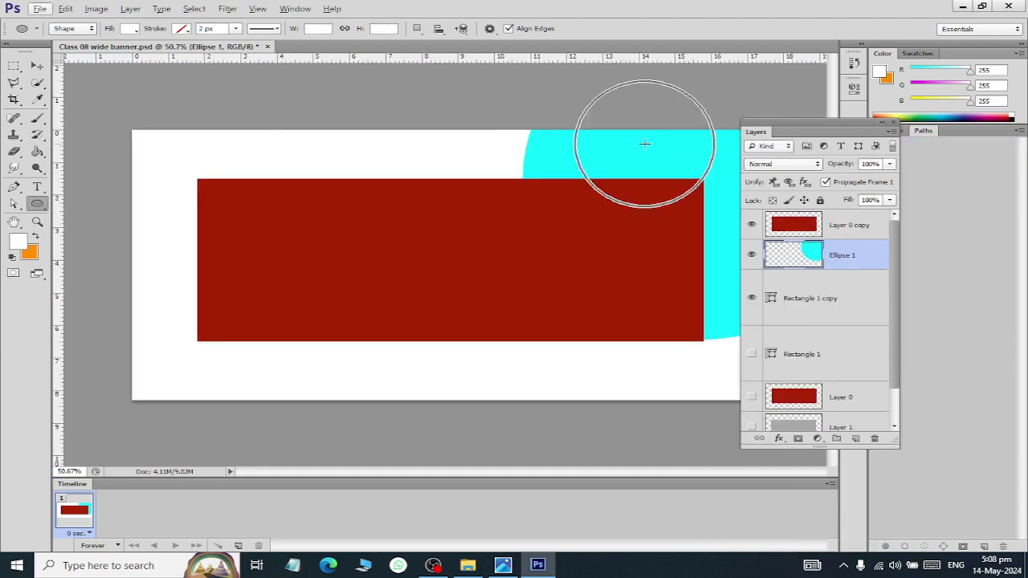
pyautogui.rightClick(16, 83)
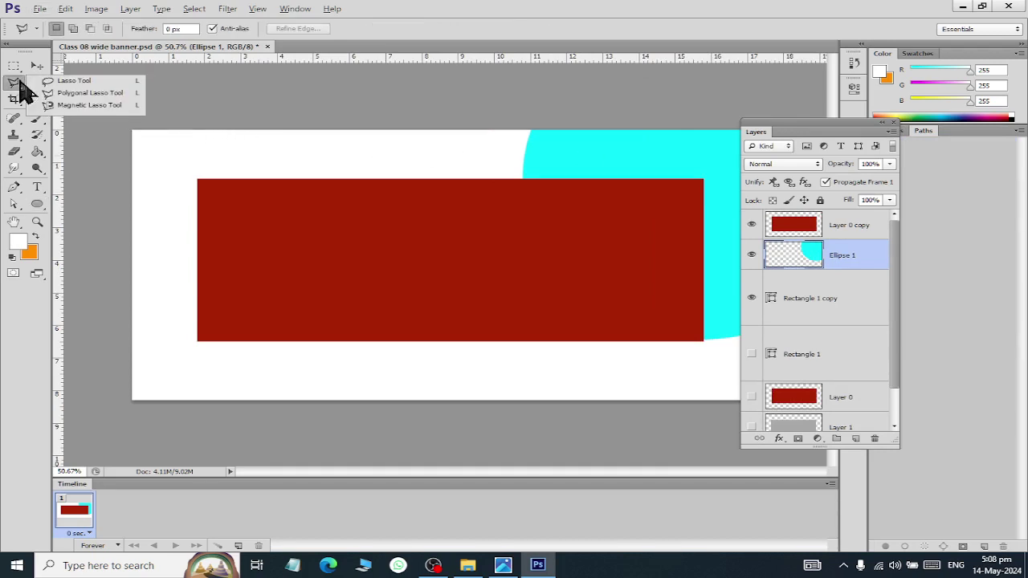
pyautogui.click(64, 97)
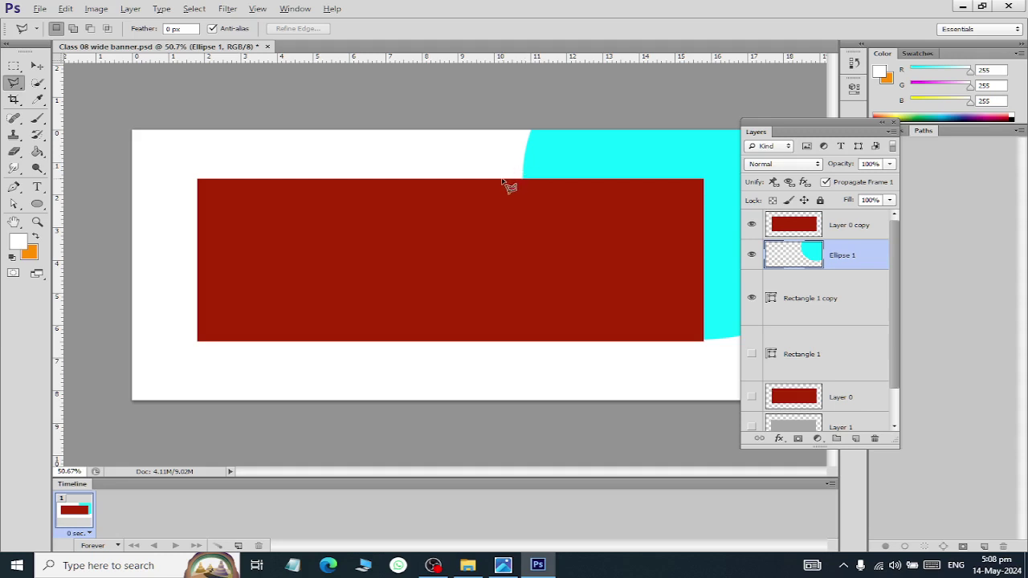
pyautogui.scroll(1, 514, 181)
pyautogui.hscroll(1, 519, 180)
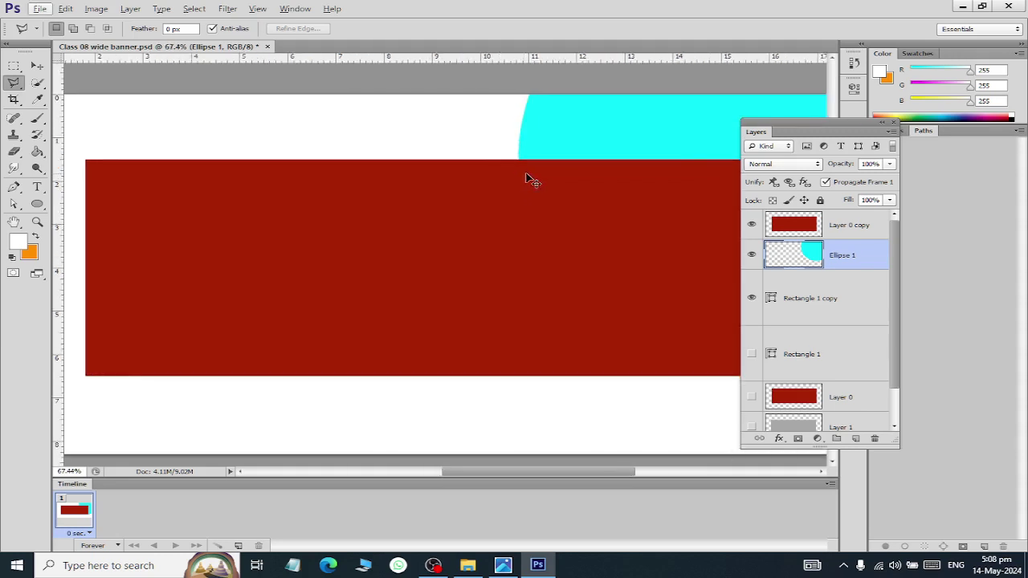
pyautogui.hscroll(1, 527, 178)
pyautogui.hscroll(1, 477, 156)
pyautogui.scroll(1, 476, 153)
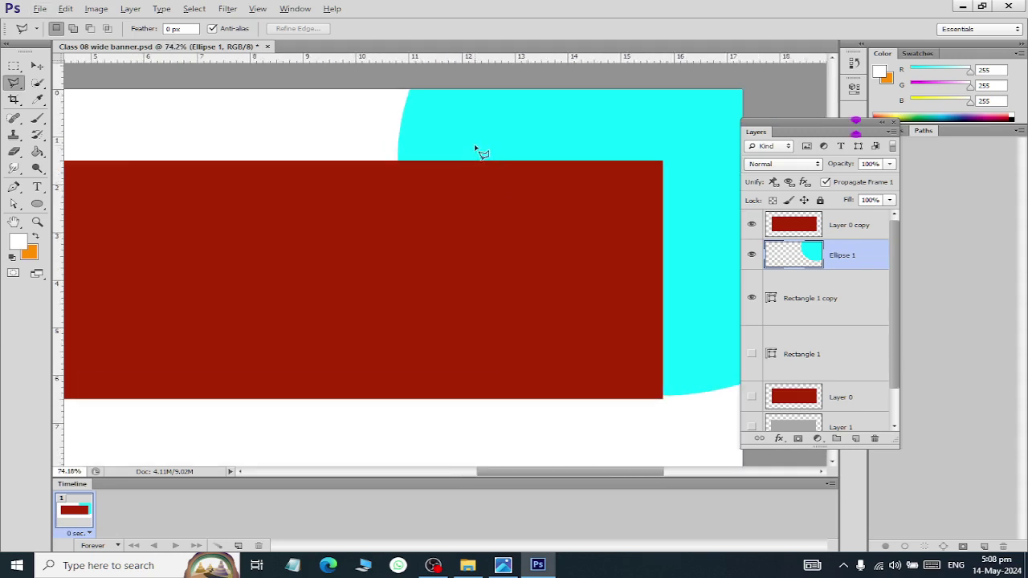
pyautogui.scroll(-1, 478, 153)
pyautogui.scroll(-1, 475, 153)
pyautogui.scroll(-1, 482, 154)
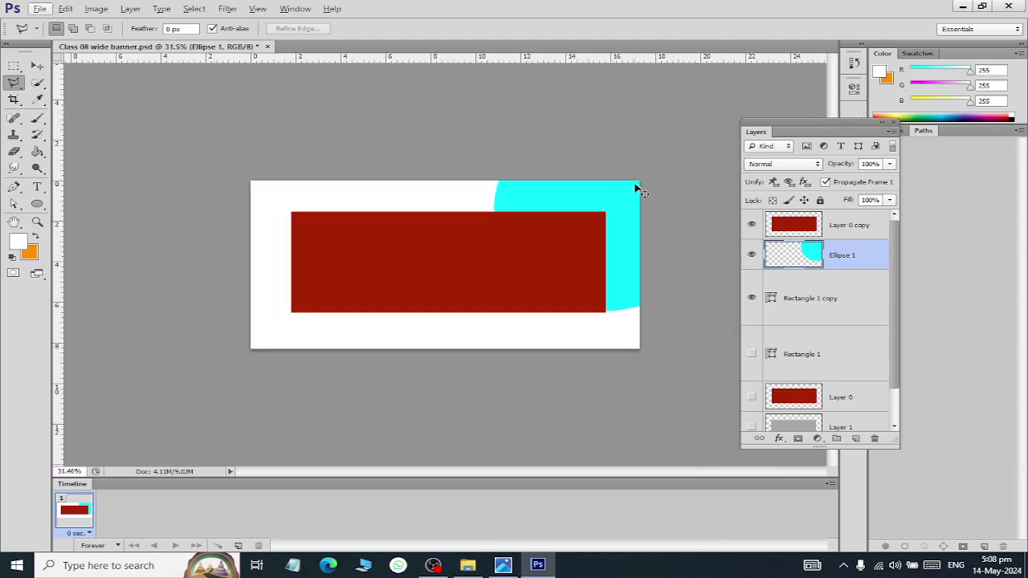
pyautogui.scroll(1, 633, 184)
pyautogui.scroll(-1, 638, 179)
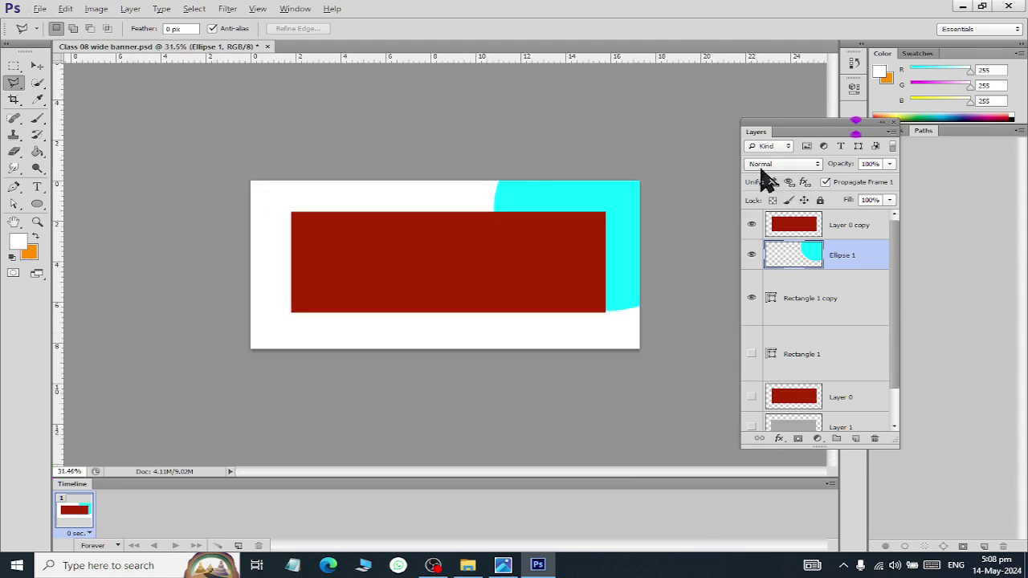
pyautogui.scroll(1, 739, 160)
pyautogui.scroll(1, 562, 185)
pyautogui.scroll(1, 515, 201)
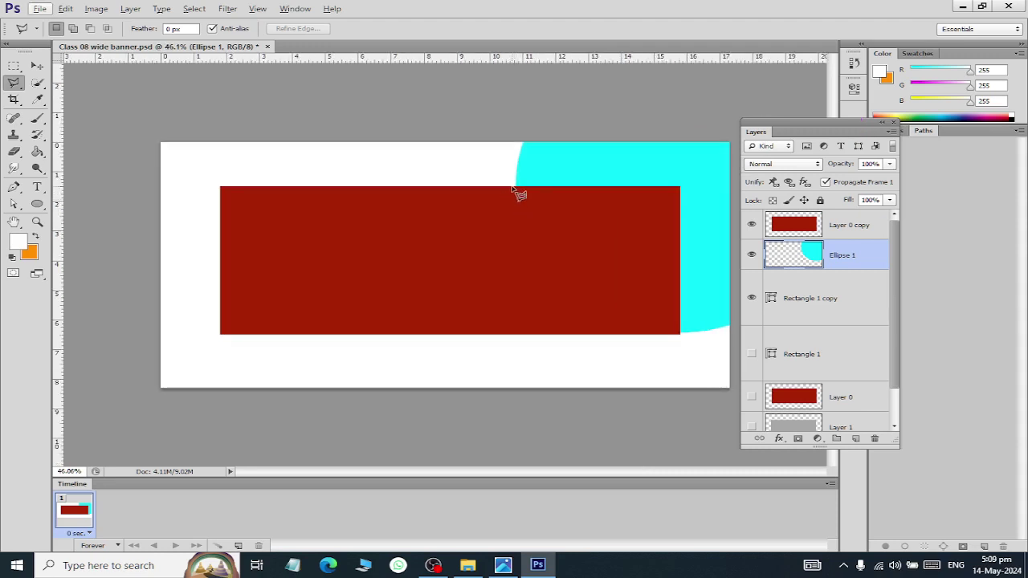
pyautogui.click(514, 187)
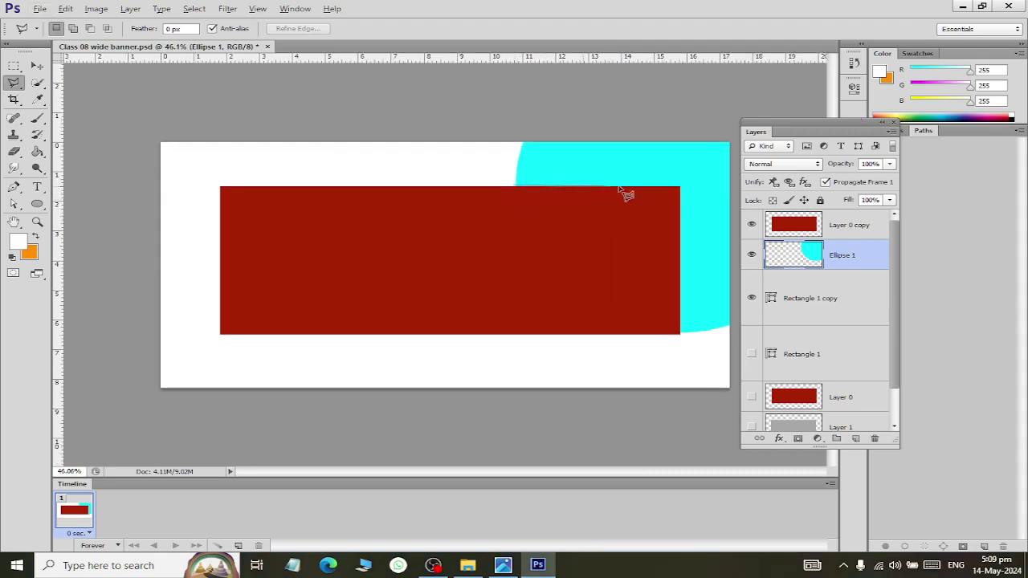
pyautogui.click(667, 187)
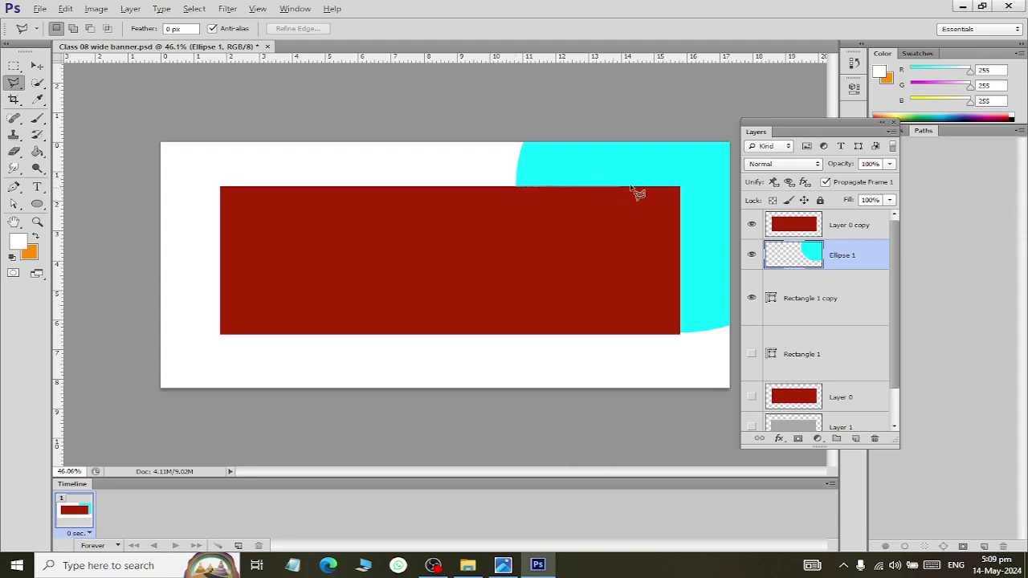
pyautogui.click(679, 188)
pyautogui.click(680, 336)
pyautogui.click(736, 92)
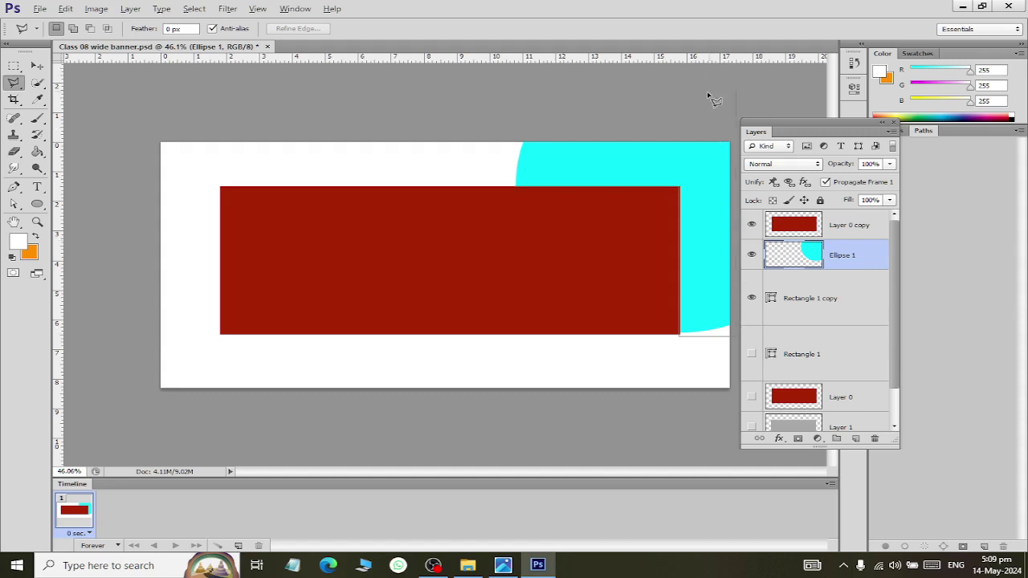
pyautogui.keyDown('shift'); pyautogui.click(478, 104); pyautogui.keyUp('shift')
pyautogui.click(478, 185)
pyautogui.doubleClick(679, 190)
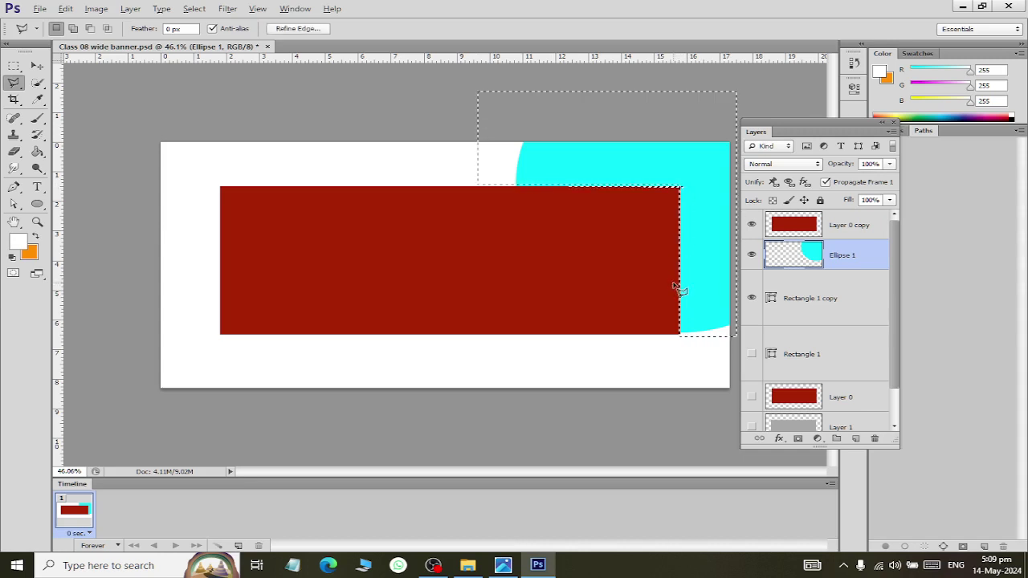
pyautogui.hotkey('ctrl', 'd')
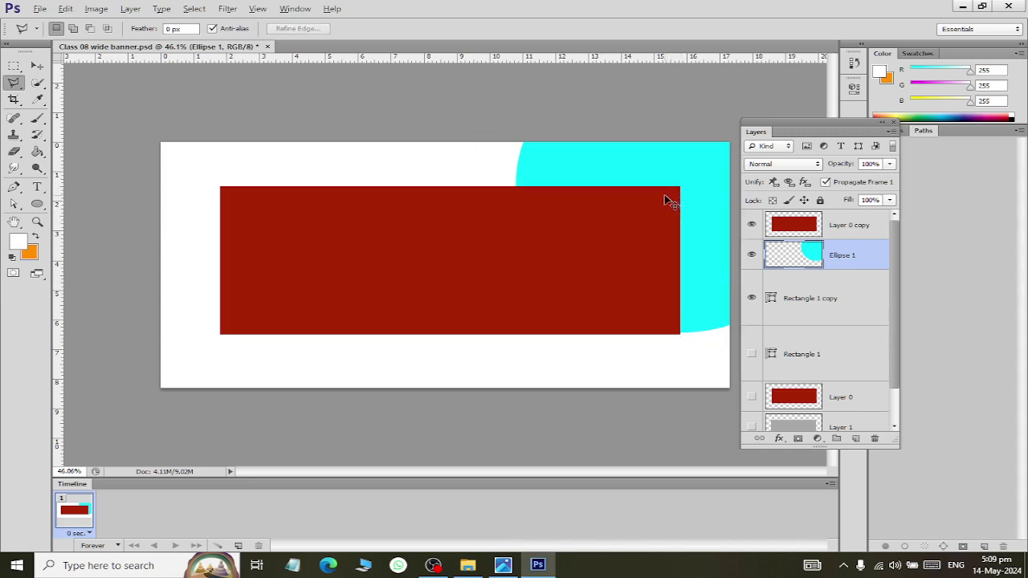
pyautogui.scroll(1, 581, 186)
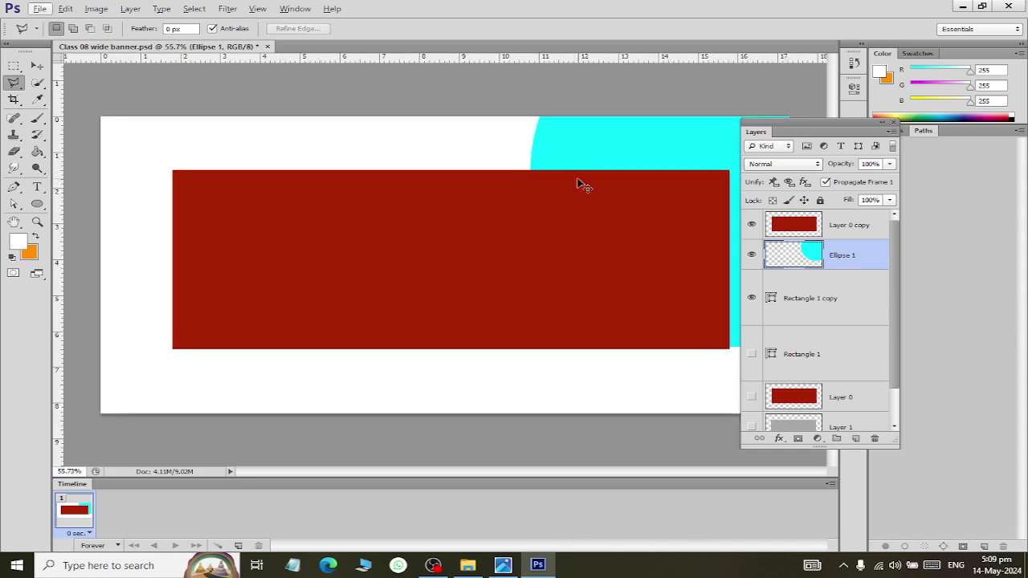
pyautogui.scroll(-1, 599, 192)
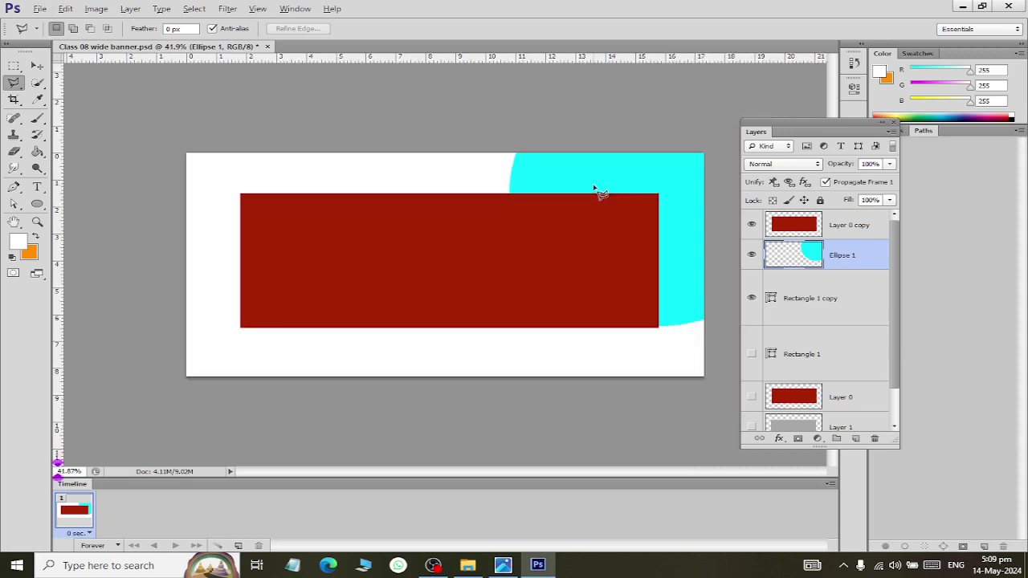
# Float the Layers panel over the canvas and try a marquee selection above the red bar.
pyautogui.click(15, 67)
pyautogui.scroll(1, 567, 200)
pyautogui.scroll(1, 560, 198)
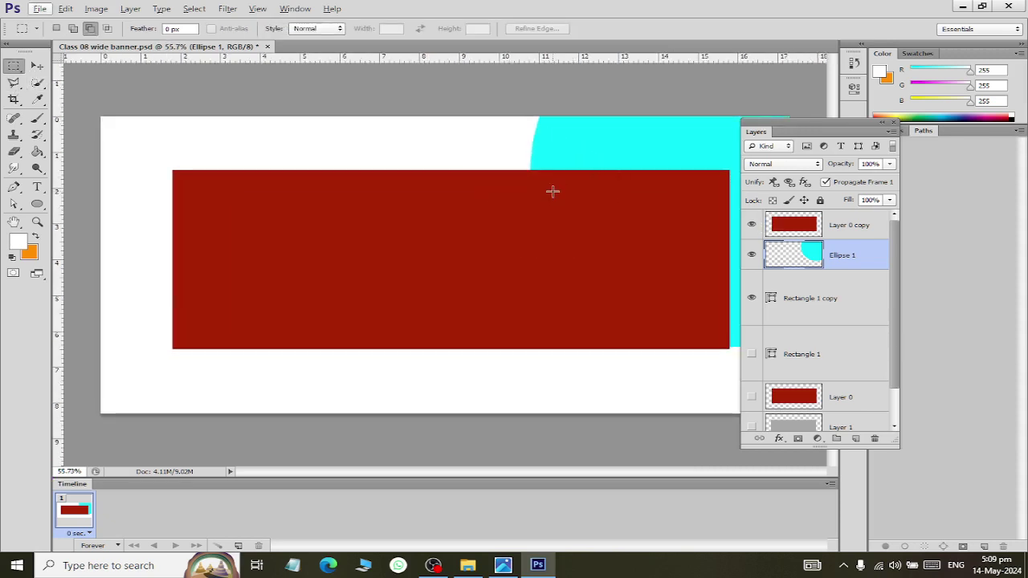
pyautogui.moveTo(831, 132); pyautogui.dragTo(589, 305)
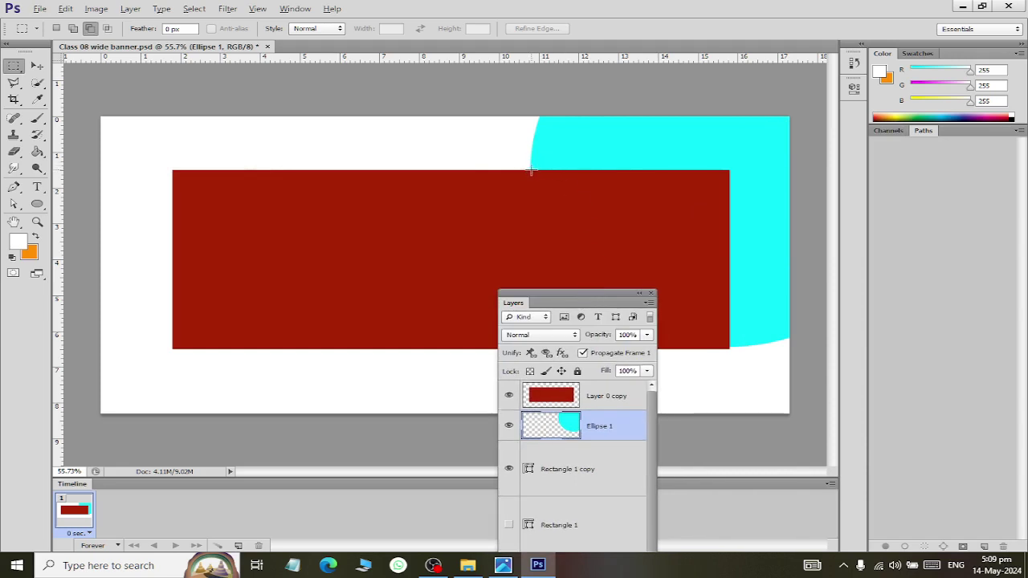
pyautogui.moveTo(531, 170); pyautogui.dragTo(795, 131)
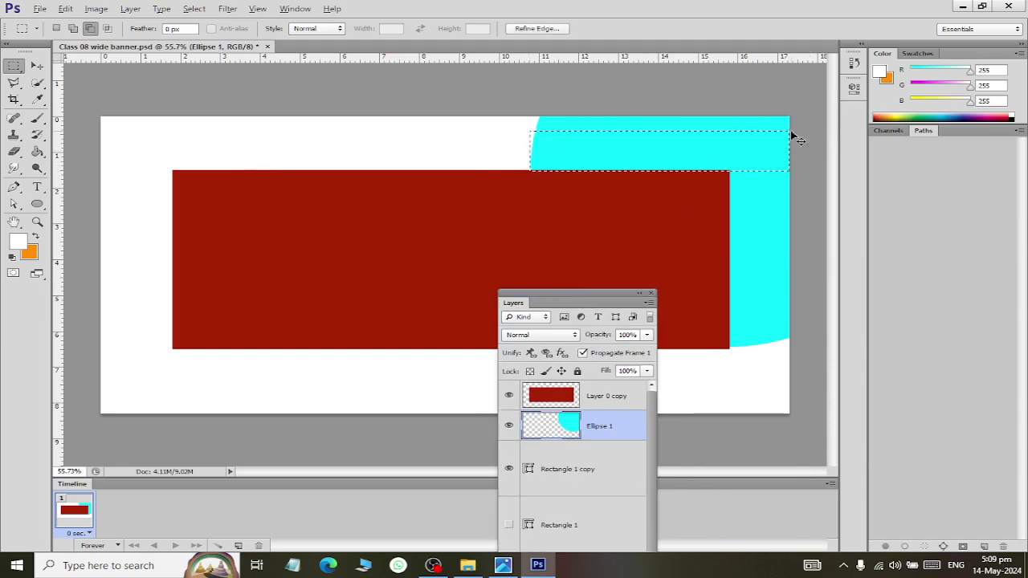
pyautogui.hotkey('ctrl', 'd')
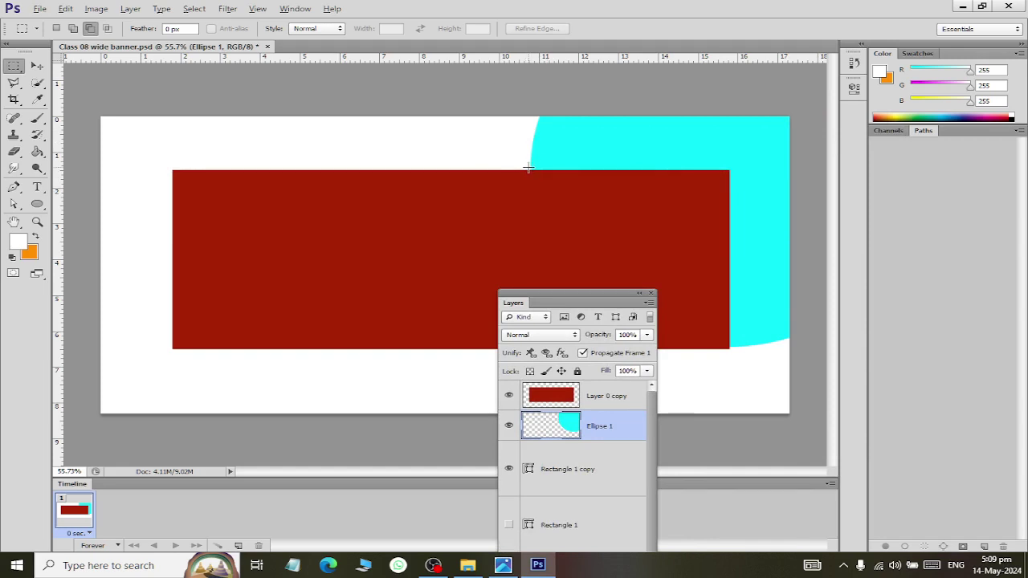
# Delete the cyan above and right of the red bar, then deselect.
pyautogui.moveTo(529, 170); pyautogui.dragTo(833, 11)
pyautogui.press('Delete')
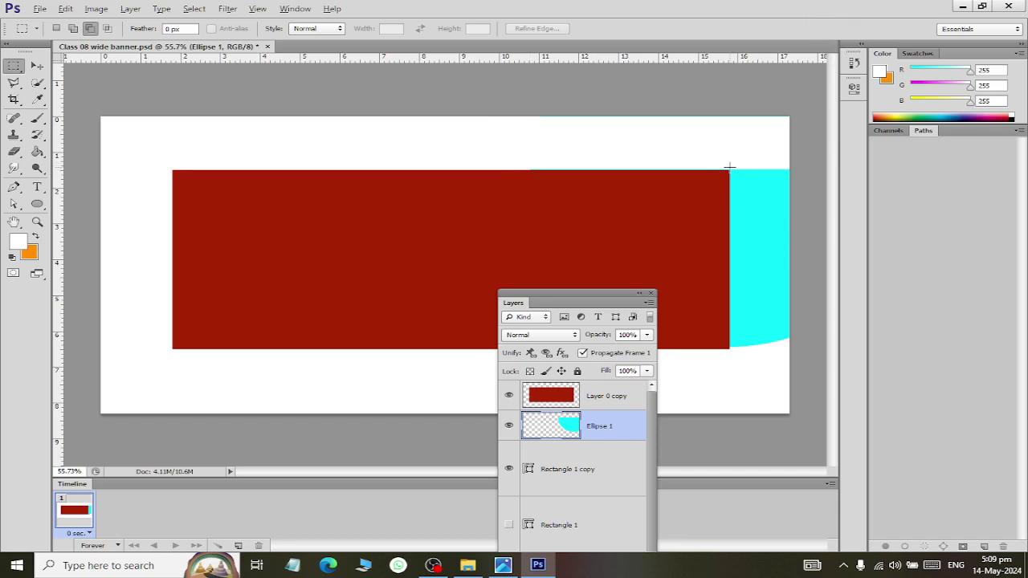
pyautogui.moveTo(729, 167); pyautogui.dragTo(872, 396)
pyautogui.press('Delete')
pyautogui.hotkey('ctrl', 'd')
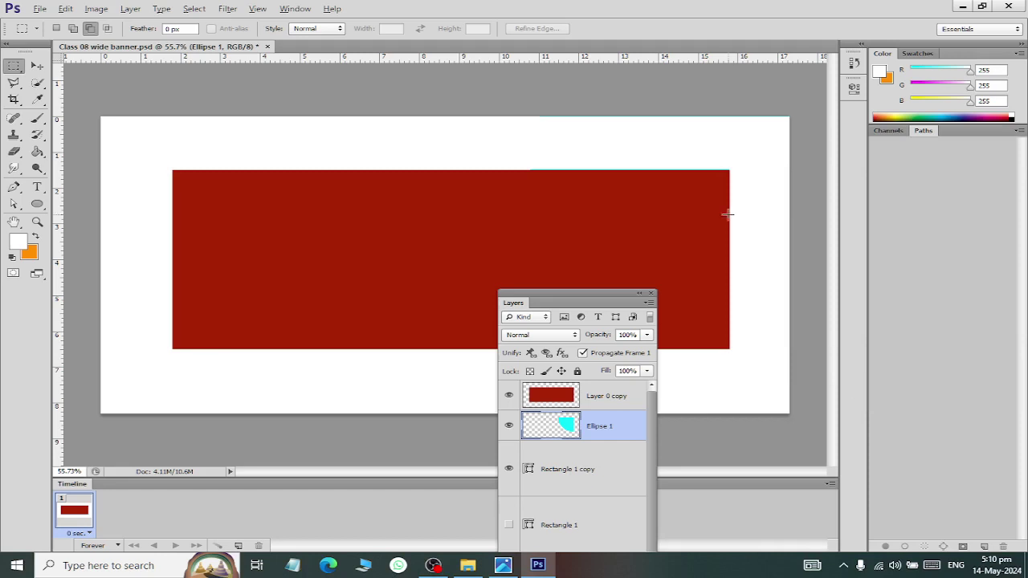
pyautogui.scroll(-1, 728, 214)
pyautogui.moveTo(570, 296)
pyautogui.mouseDown()
pyautogui.moveTo(433, 217)
pyautogui.moveTo(382, 125)
pyautogui.mouseUp()
# Move Ellipse 1 above the red bar copy and delete the duplicate Layer 0 copy.
pyautogui.moveTo(410, 253); pyautogui.dragTo(409, 224)
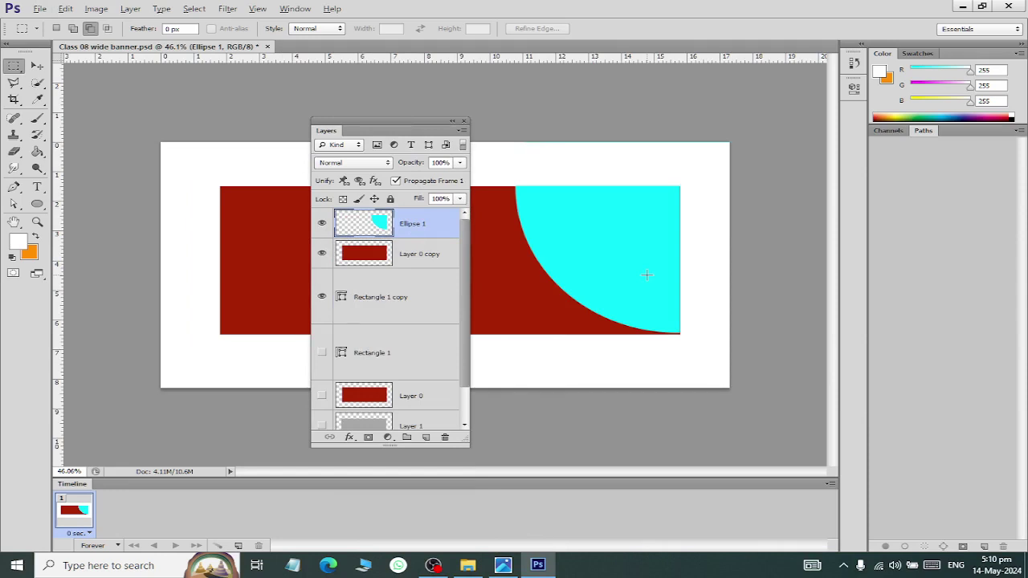
pyautogui.click(400, 262)
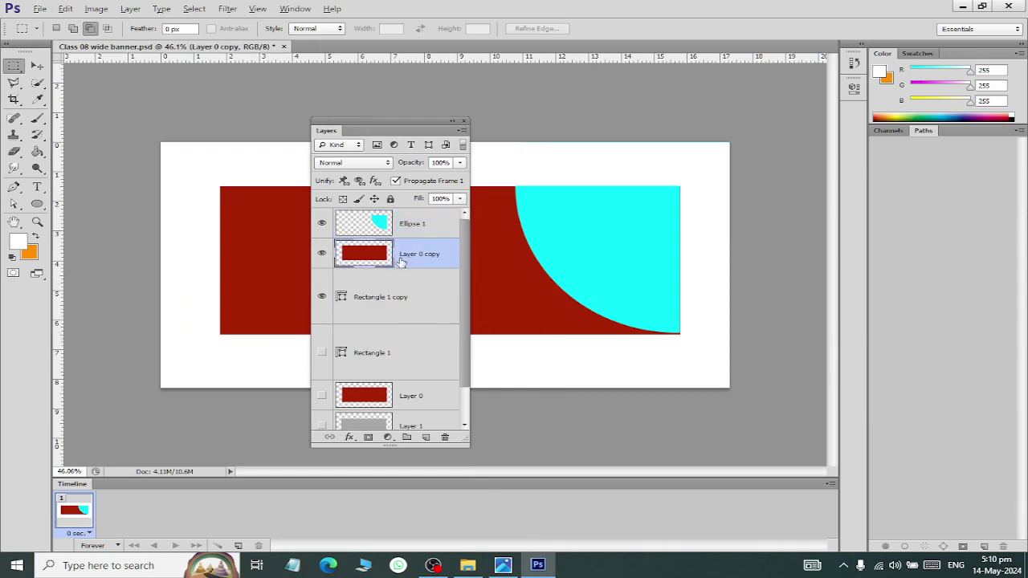
pyautogui.moveTo(404, 255); pyautogui.dragTo(445, 437)
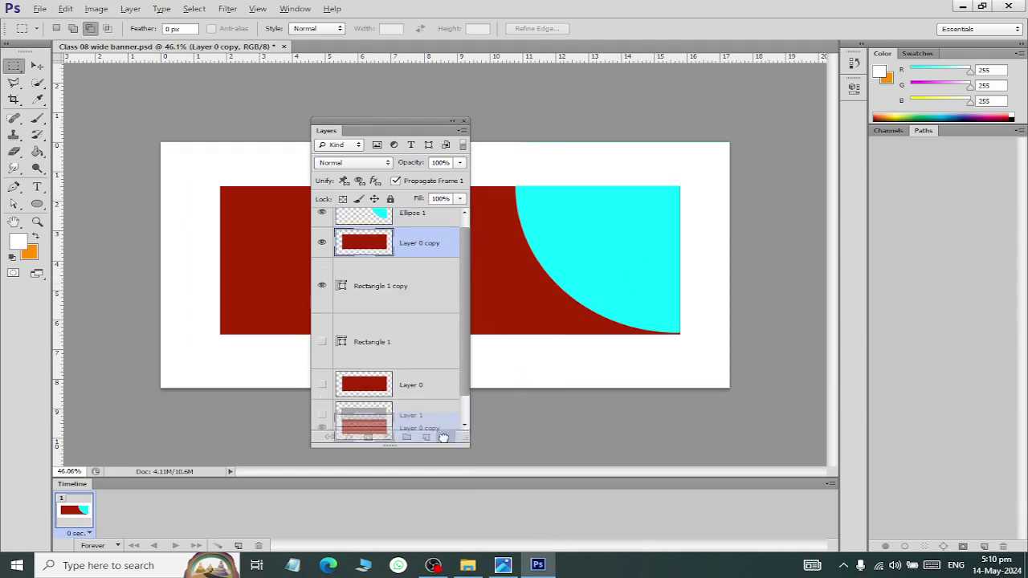
# Show the red banner Layer 0 and grey shadow again, then select Ellipse 1 with the Move tool.
pyautogui.click(371, 318)
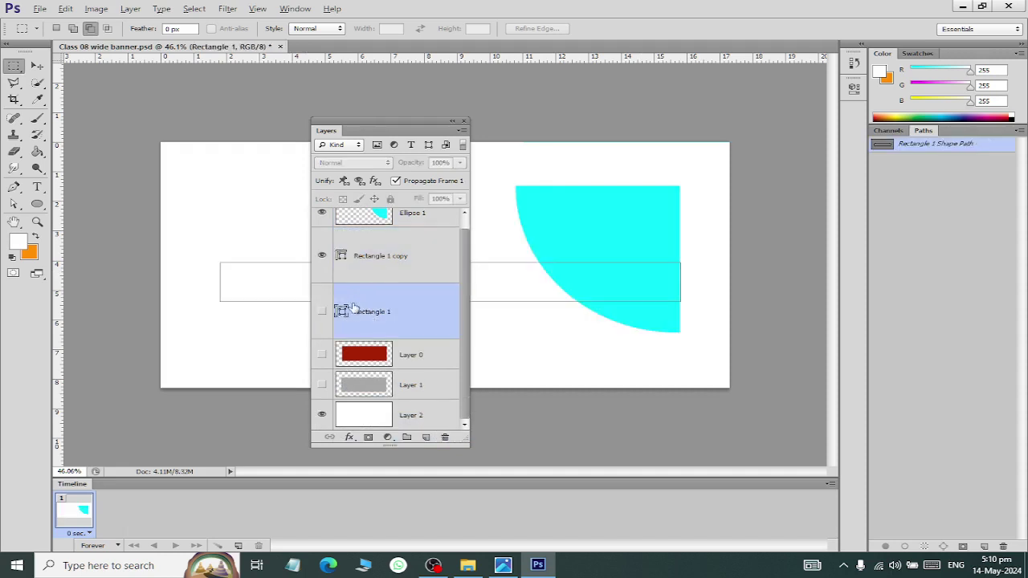
pyautogui.scroll(1, 403, 266)
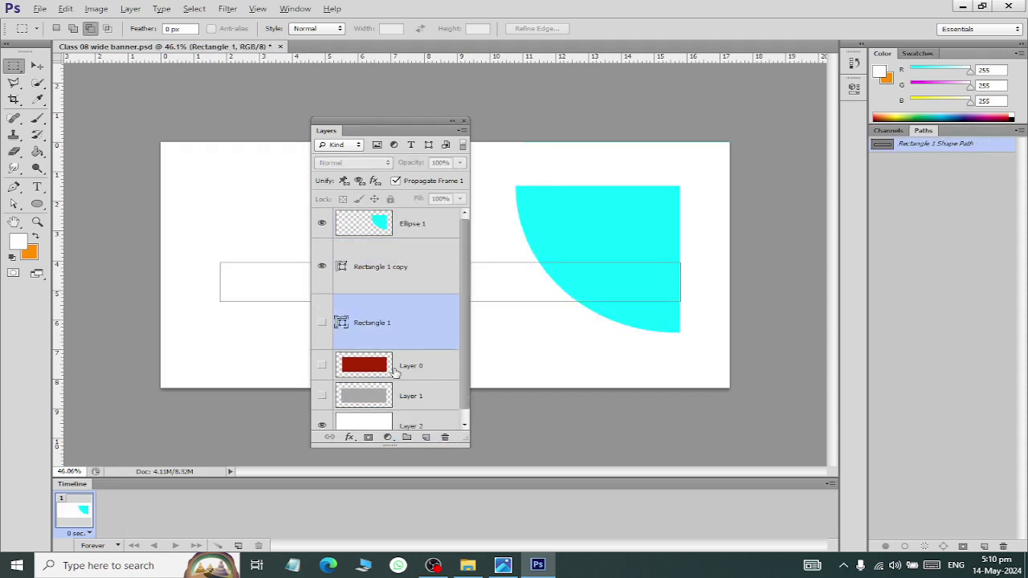
pyautogui.click(395, 371)
pyautogui.click(321, 365)
pyautogui.click(321, 396)
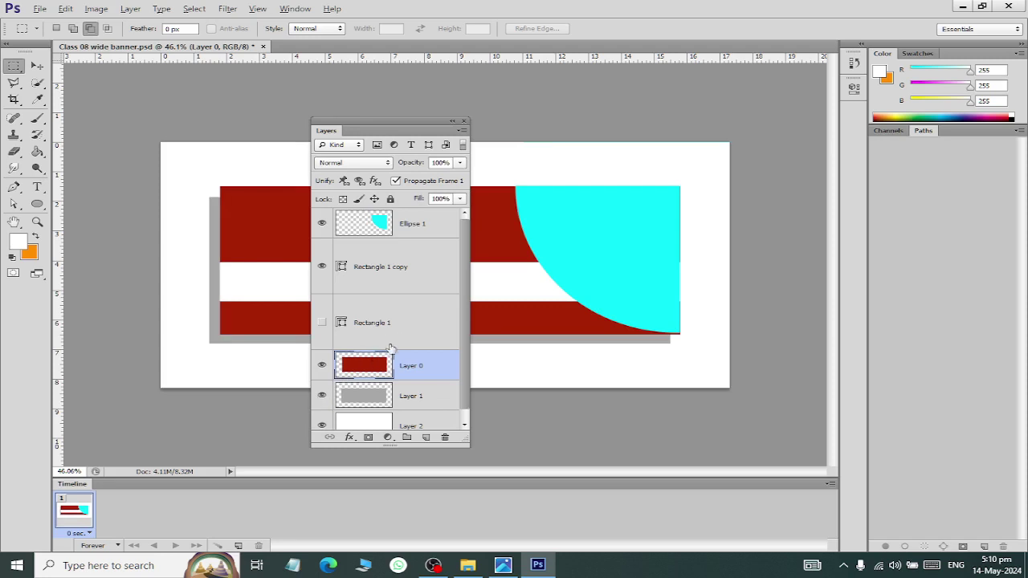
pyautogui.moveTo(394, 130); pyautogui.dragTo(716, 365)
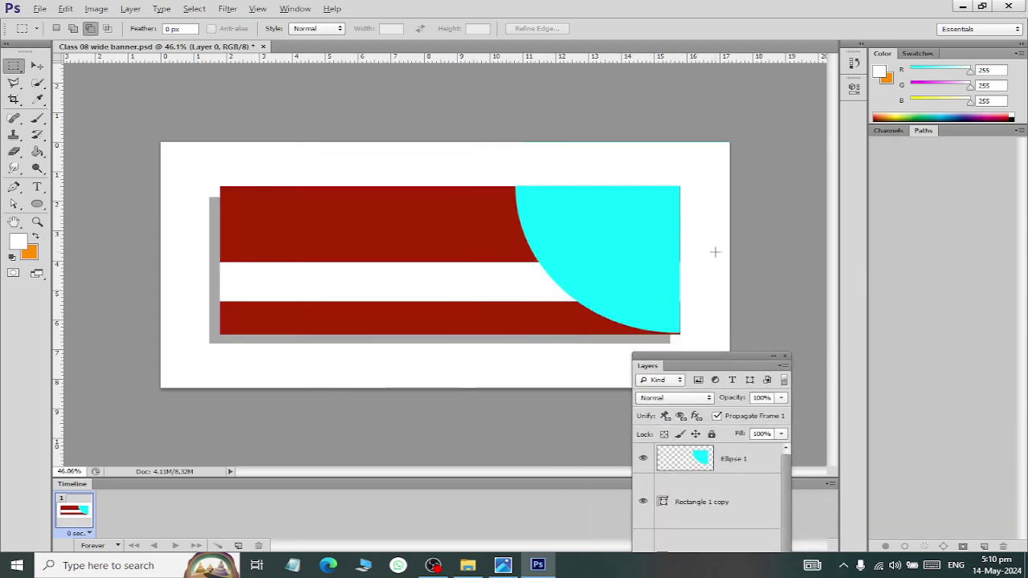
pyautogui.click(37, 65)
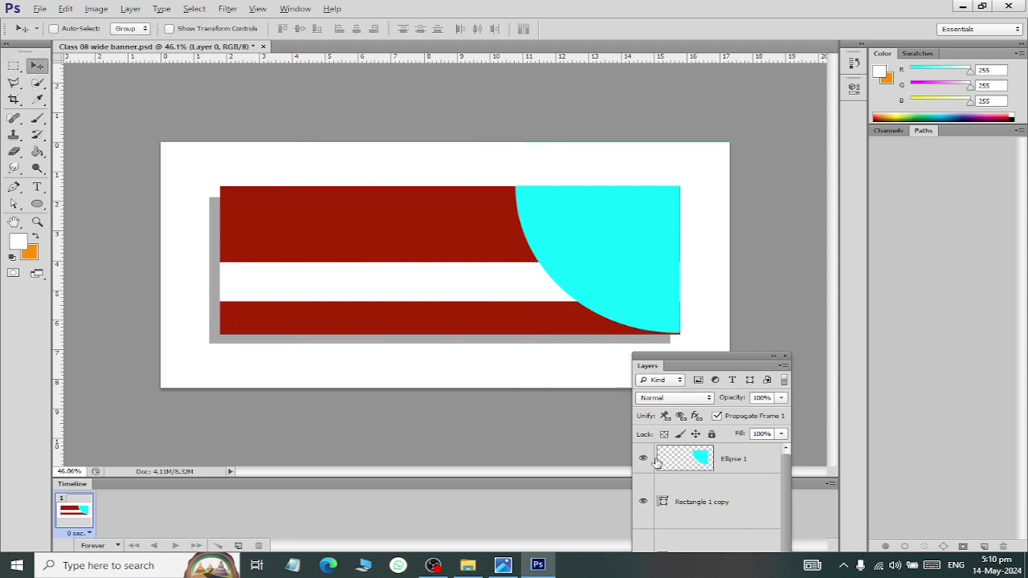
pyautogui.click(703, 465)
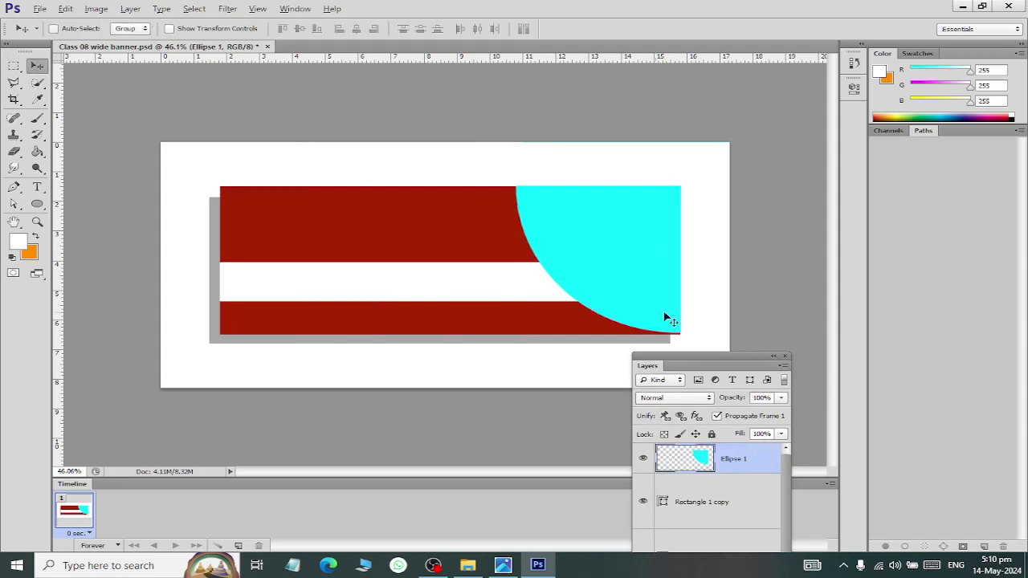
# Open the desk photo img (12).jpg from the Documents 'latest' folder.
pyautogui.hotkey('ctrl', 'o')
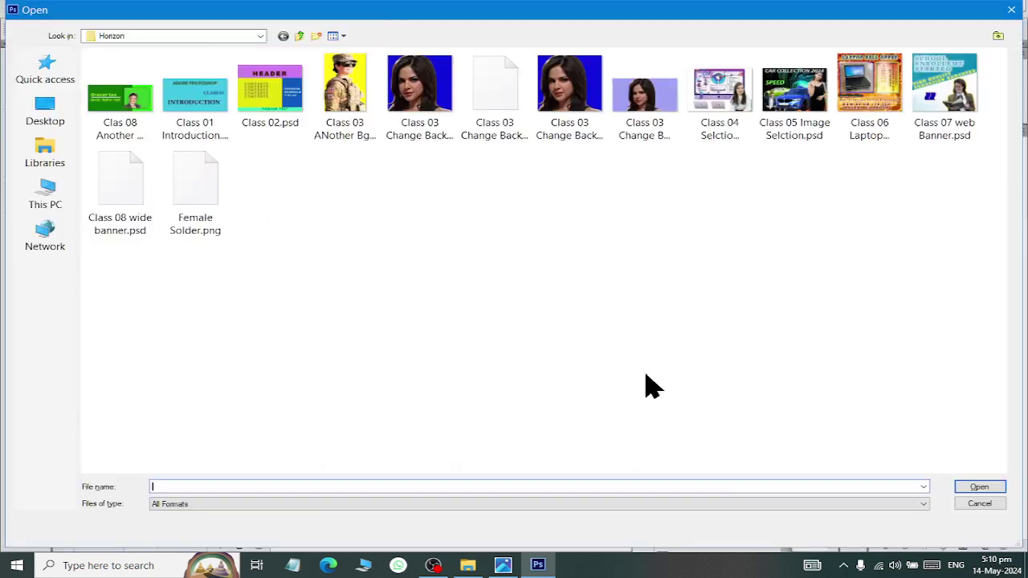
pyautogui.click(66, 160)
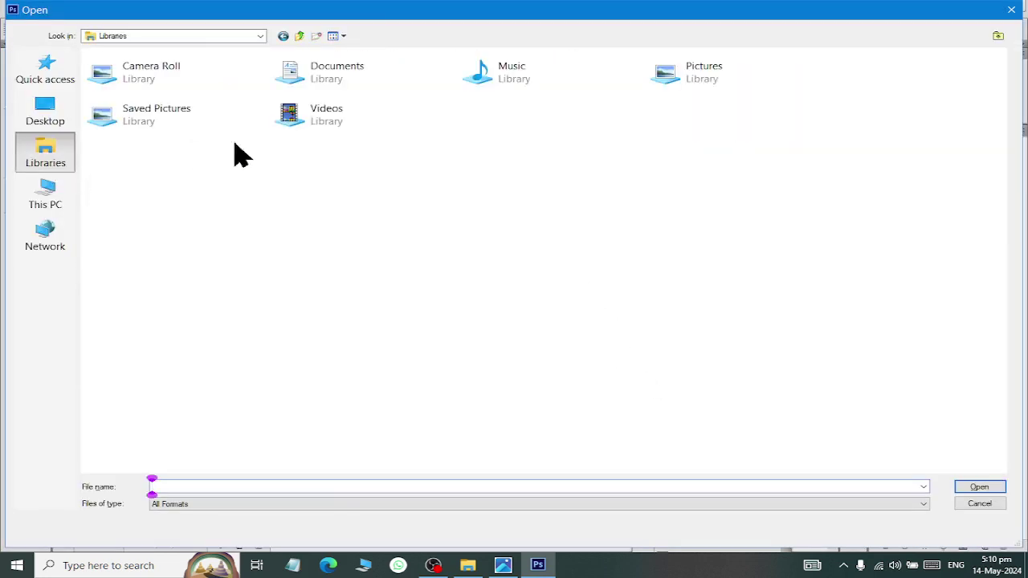
pyautogui.doubleClick(304, 85)
pyautogui.write('lat')
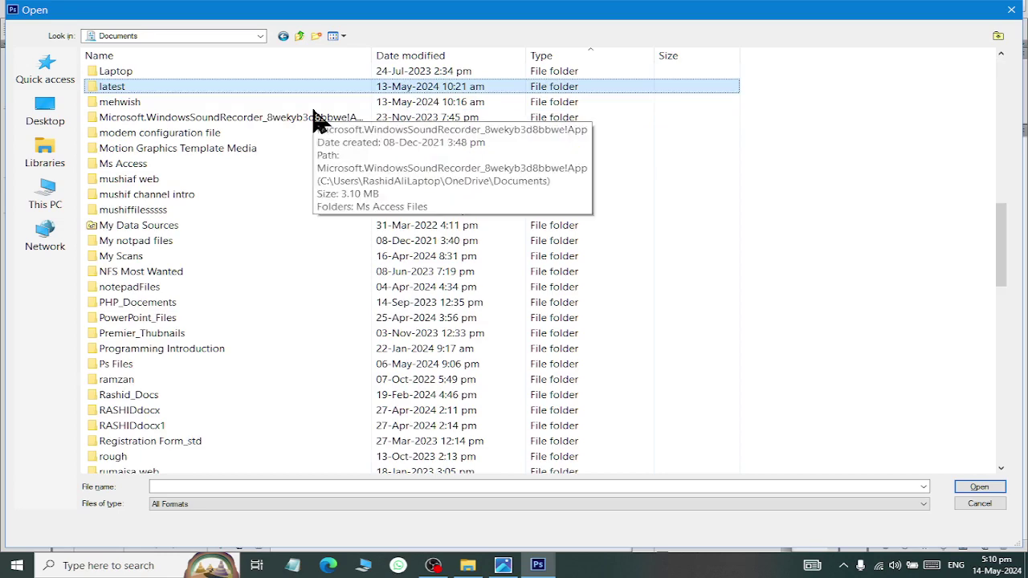
pyautogui.press('Return')
pyautogui.scroll(-5, 447, 207)
pyautogui.scroll(-5, 551, 275)
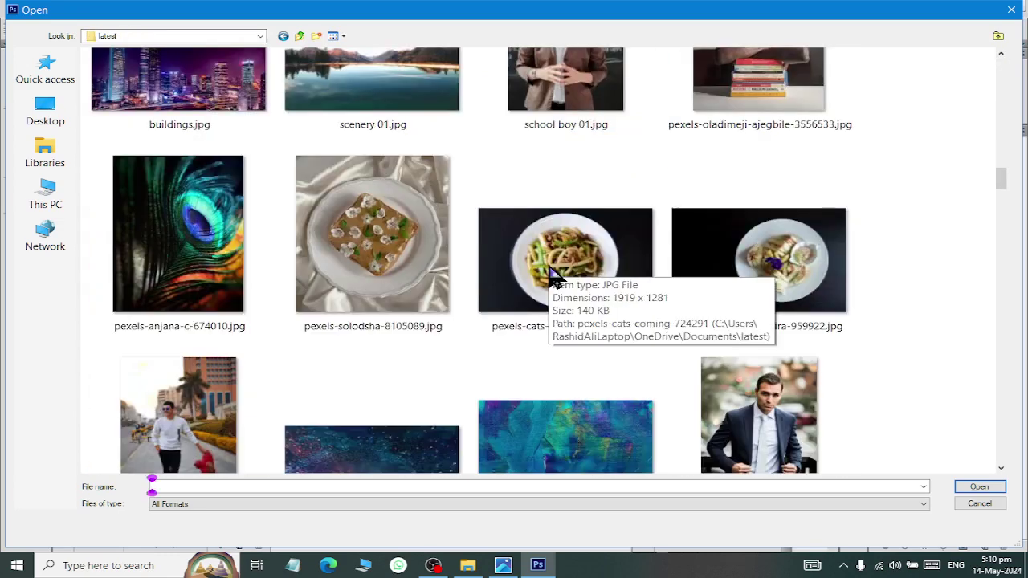
pyautogui.scroll(2, 553, 265)
pyautogui.scroll(-10, 556, 267)
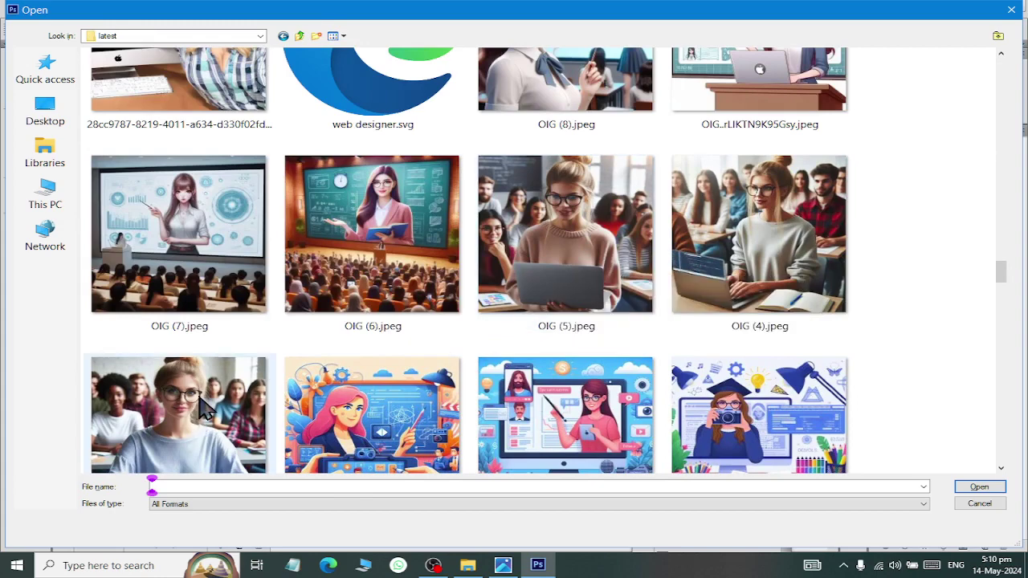
pyautogui.scroll(-10, 259, 375)
pyautogui.scroll(4, 261, 373)
pyautogui.scroll(2, 265, 372)
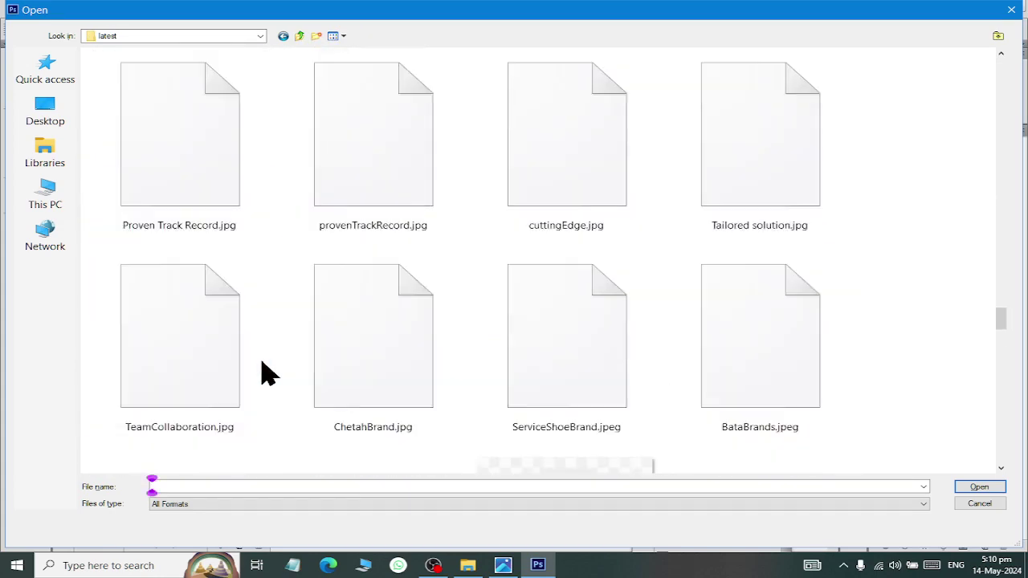
pyautogui.scroll(2, 265, 372)
pyautogui.scroll(3, 265, 372)
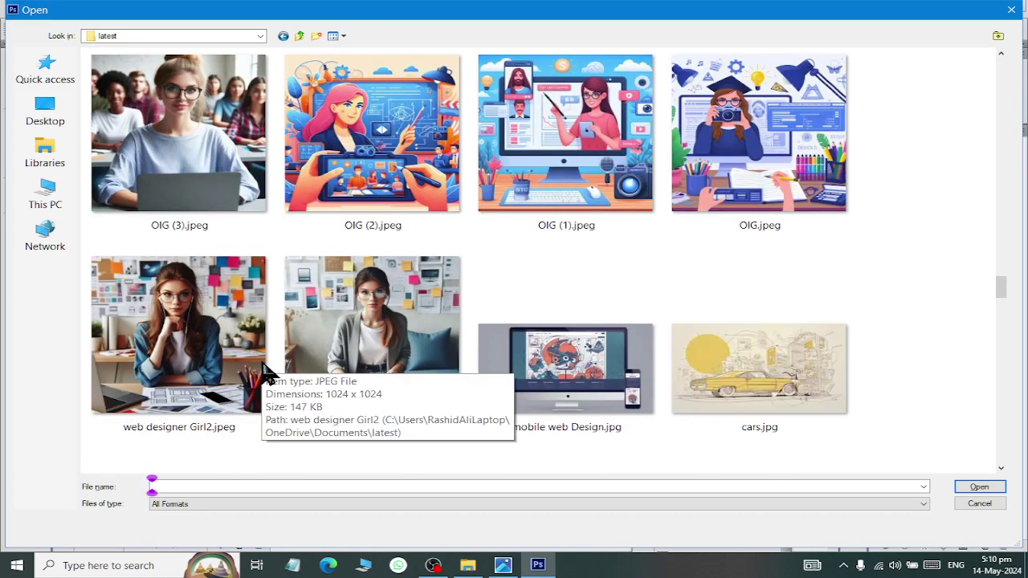
pyautogui.scroll(-5, 265, 372)
pyautogui.scroll(-3, 265, 372)
pyautogui.scroll(-2, 265, 372)
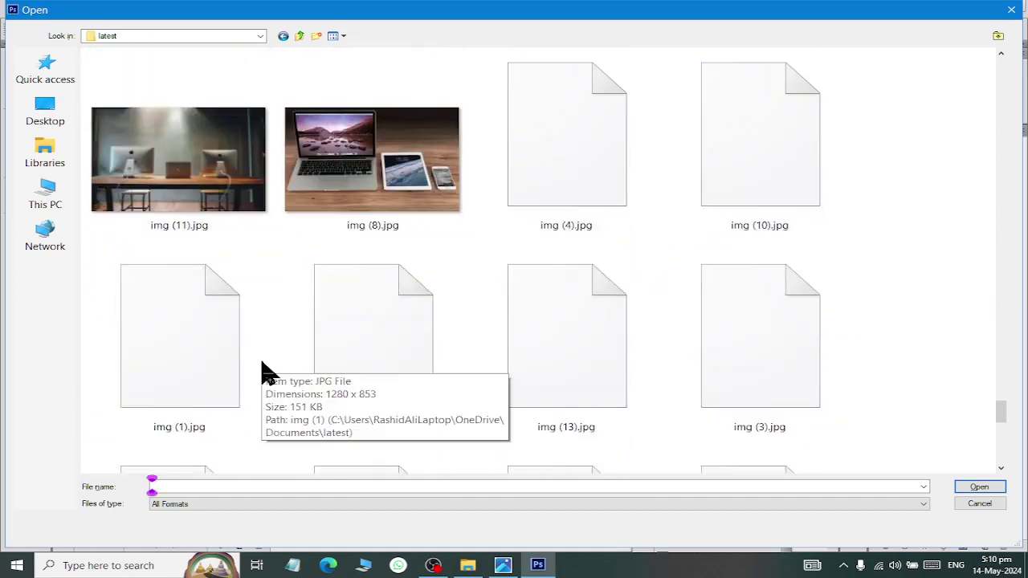
pyautogui.scroll(5, 266, 372)
pyautogui.scroll(-2, 266, 372)
pyautogui.scroll(4, 265, 372)
pyautogui.scroll(-2, 265, 372)
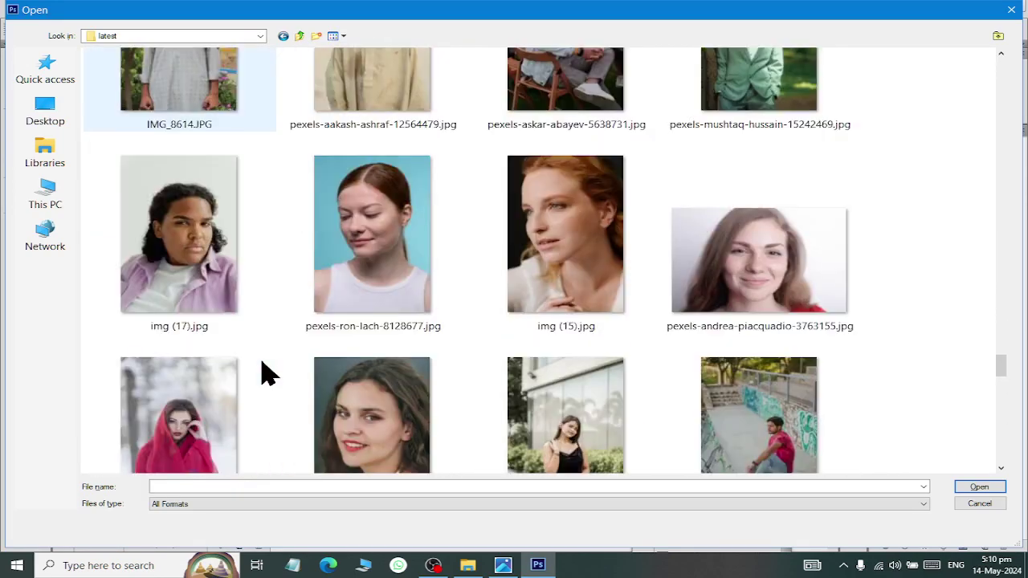
pyautogui.scroll(-5, 265, 372)
pyautogui.scroll(-4, 265, 372)
pyautogui.doubleClick(710, 283)
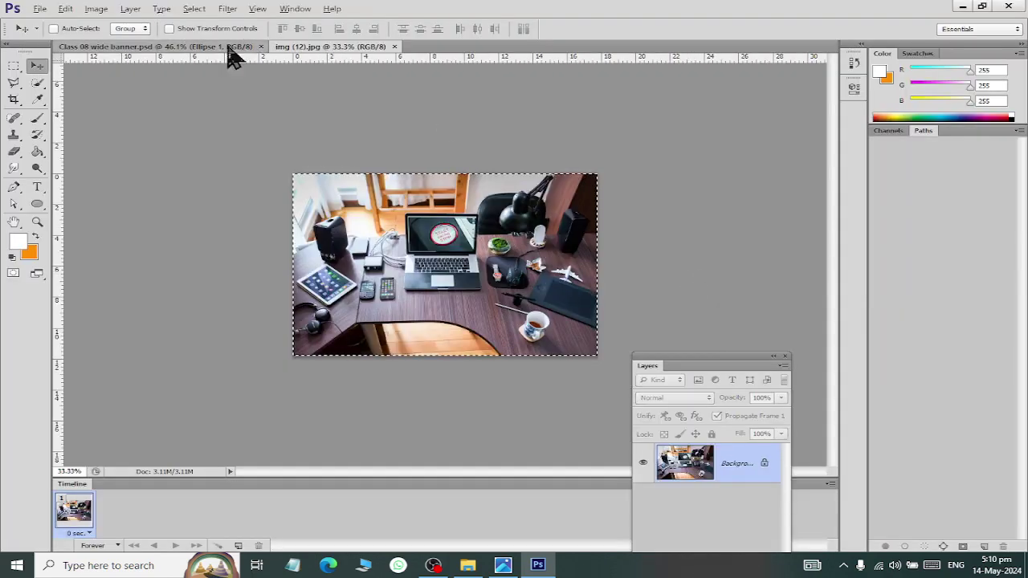
# Bring the desk photo into the banner and scale it over the right-side quarter circle.
pyautogui.moveTo(233, 56); pyautogui.dragTo(237, 65)
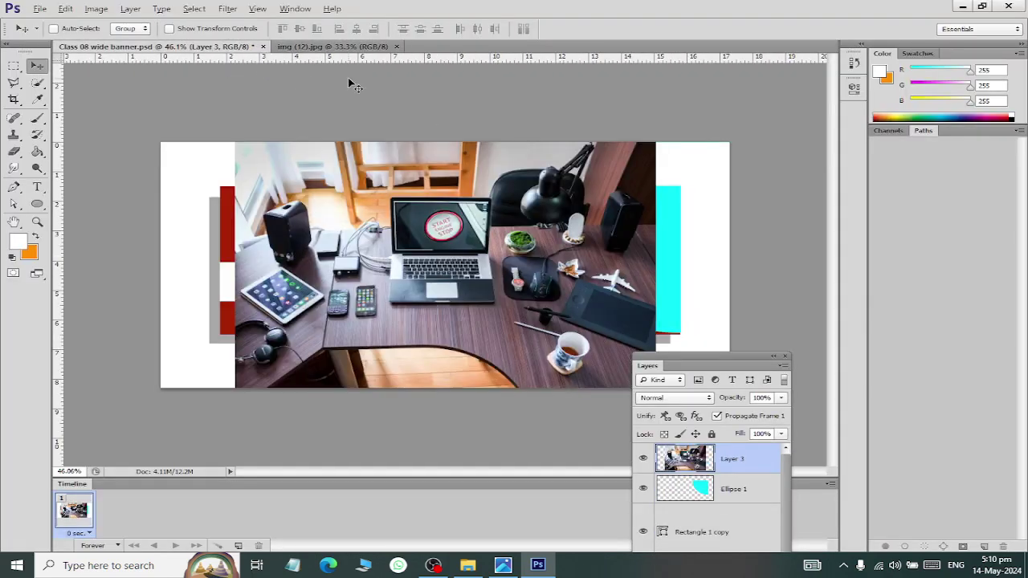
pyautogui.hotkey('ctrl', 't')
pyautogui.moveTo(234, 141); pyautogui.dragTo(318, 193)
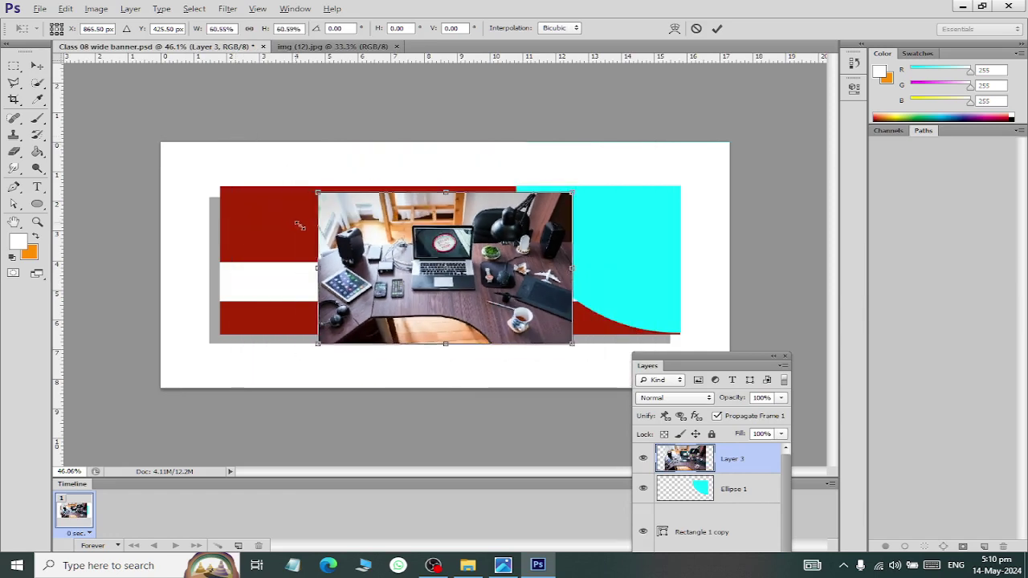
pyautogui.moveTo(426, 273); pyautogui.dragTo(609, 261)
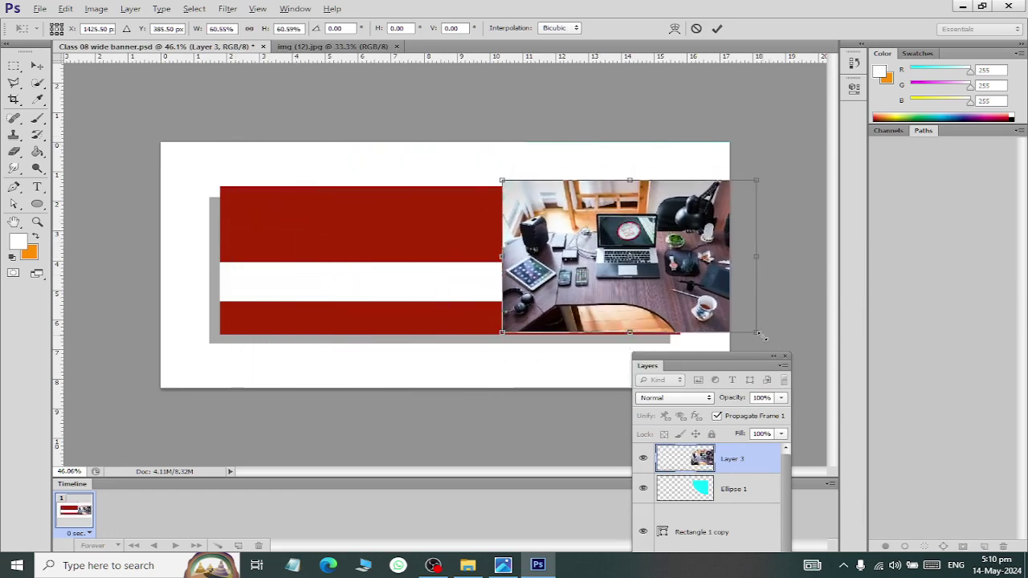
pyautogui.moveTo(756, 332)
pyautogui.mouseDown()
pyautogui.moveTo(747, 365)
pyautogui.moveTo(761, 362)
pyautogui.mouseUp()
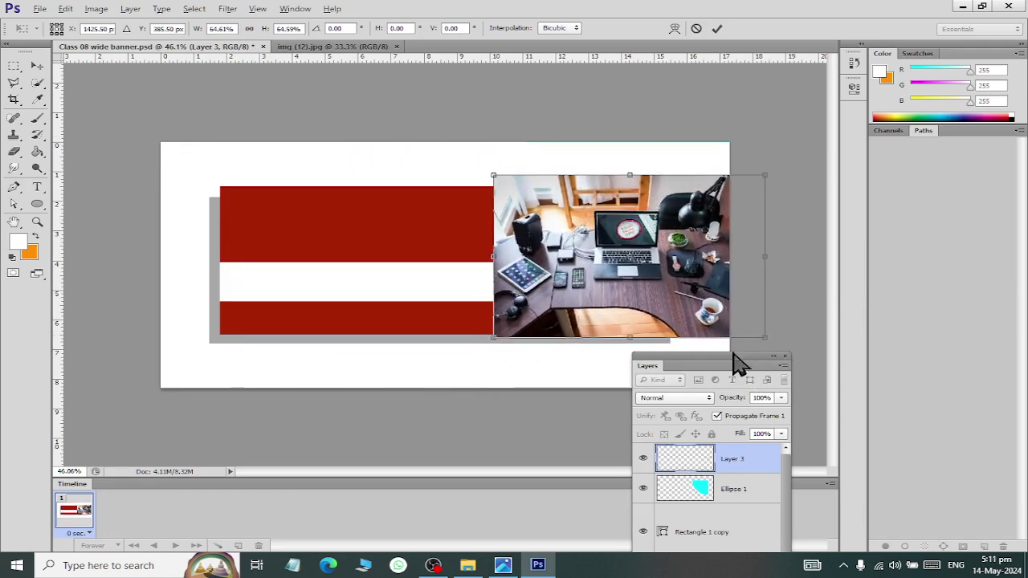
pyautogui.click(41, 69)
pyautogui.click(438, 219)
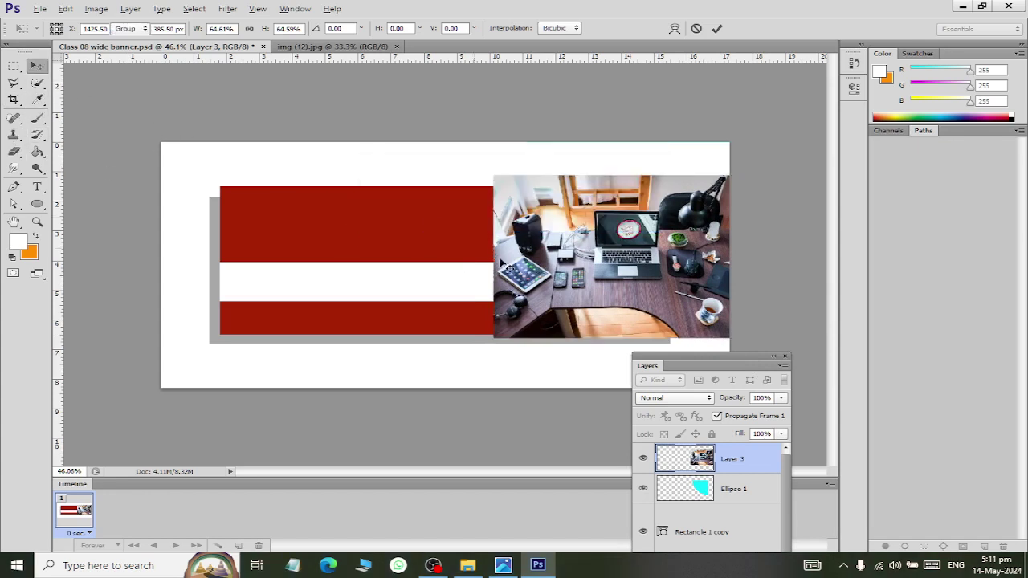
# Clip the desk photo layer to the cyan quarter circle with Create Clipping Mask.
pyautogui.click(644, 459)
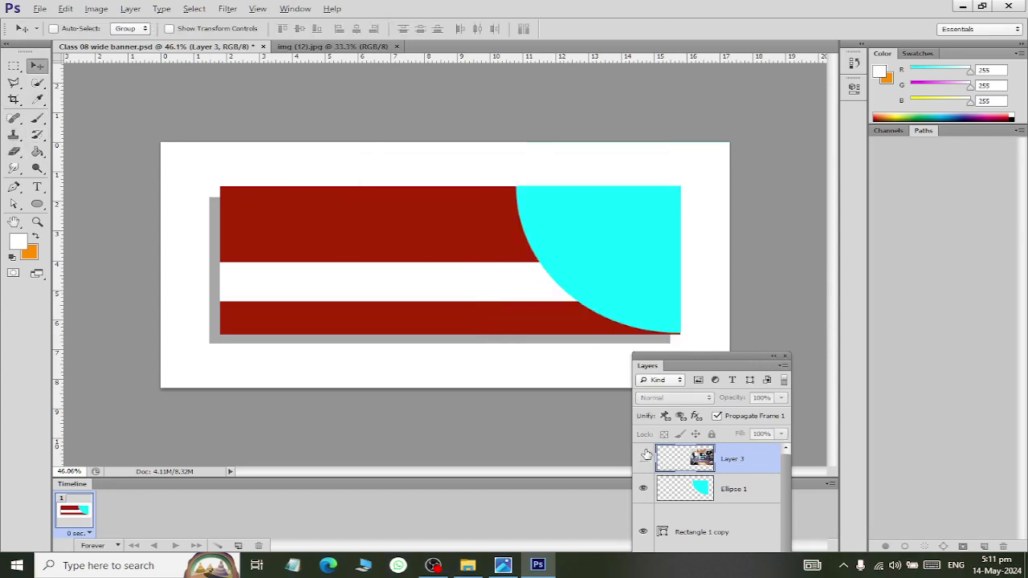
pyautogui.click(647, 456)
pyautogui.rightClick(738, 458)
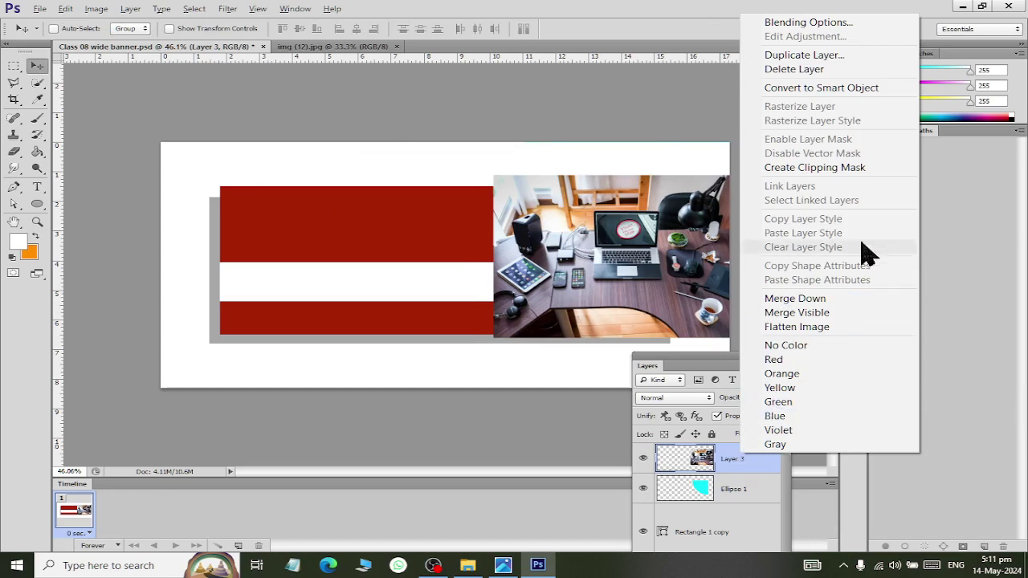
pyautogui.click(868, 168)
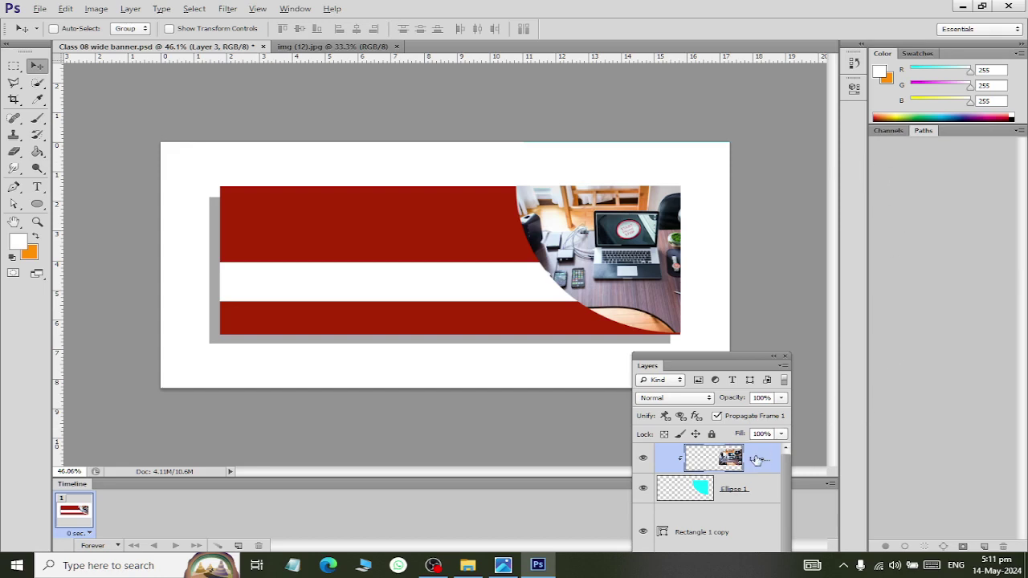
pyautogui.rightClick(756, 459)
pyautogui.click(869, 170)
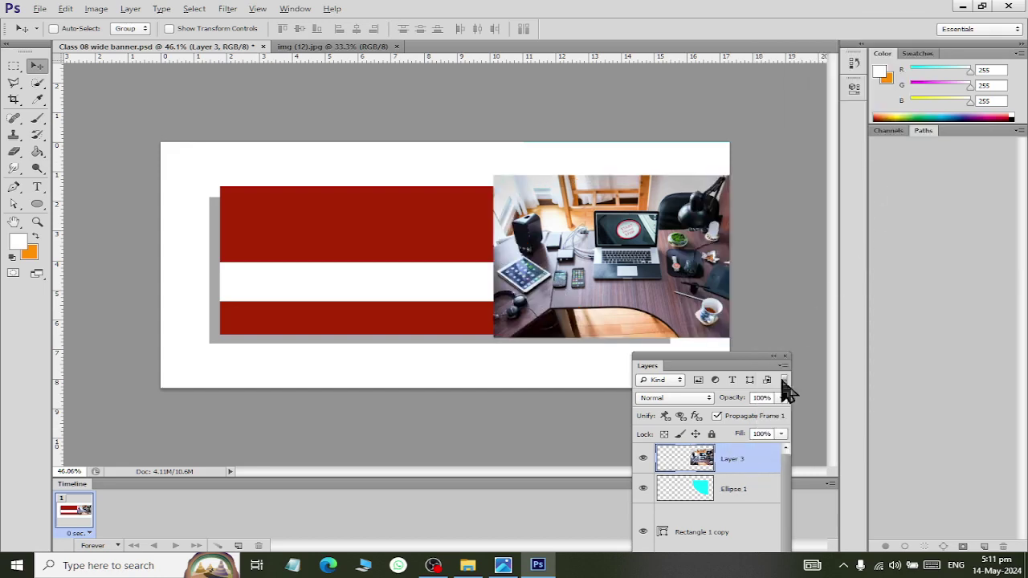
pyautogui.rightClick(744, 458)
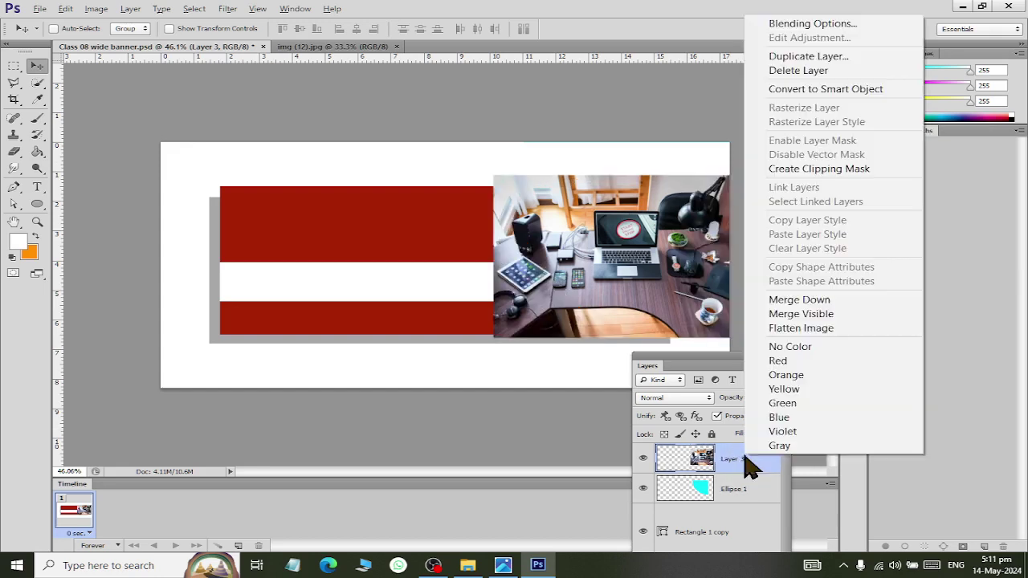
pyautogui.click(838, 169)
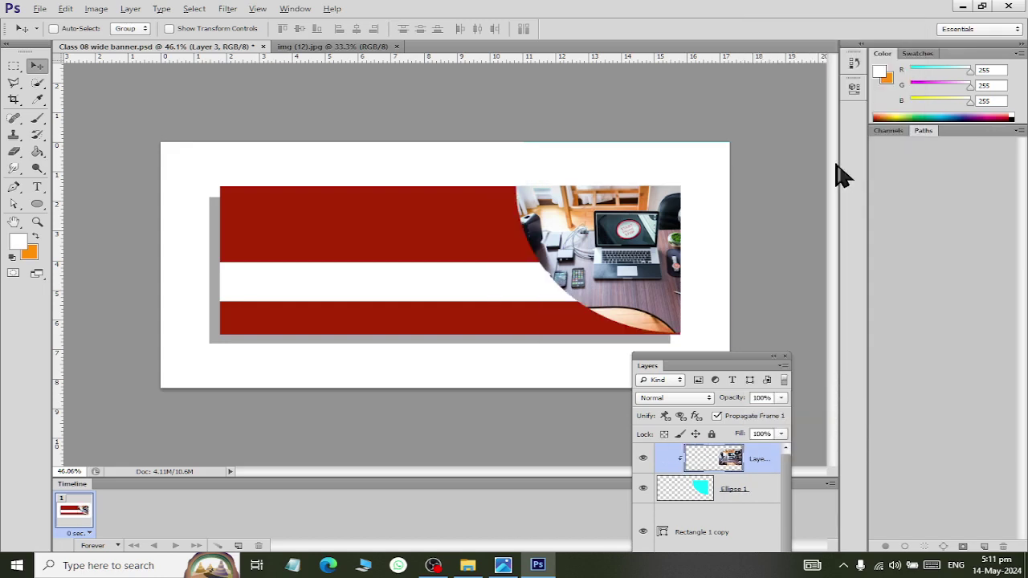
pyautogui.click(696, 489)
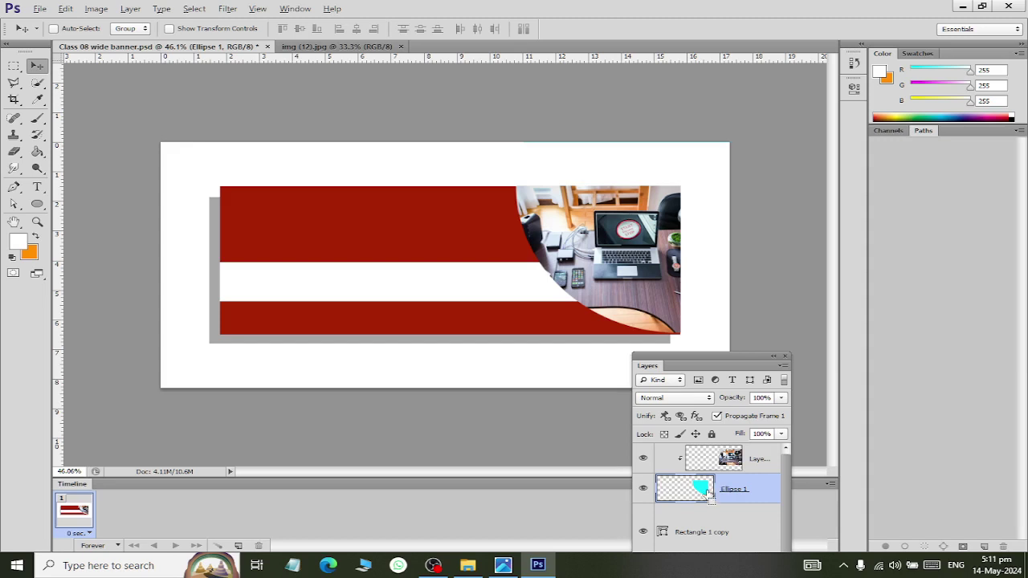
# Duplicate Ellipse 1 and fill the original Ellipse 1 white with the Paint Bucket.
pyautogui.moveTo(711, 494); pyautogui.dragTo(713, 500)
pyautogui.click(700, 521)
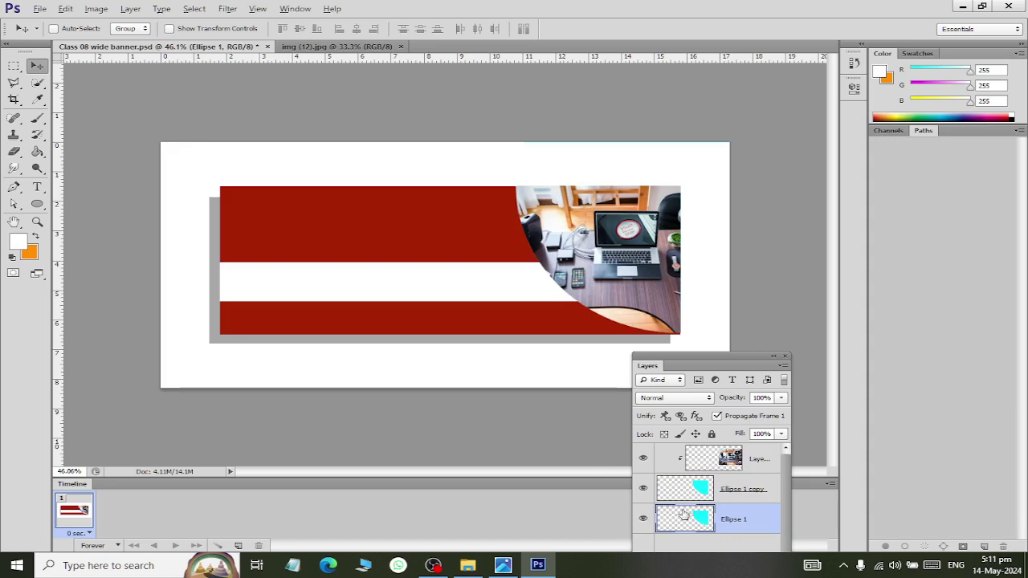
pyautogui.click(37, 151)
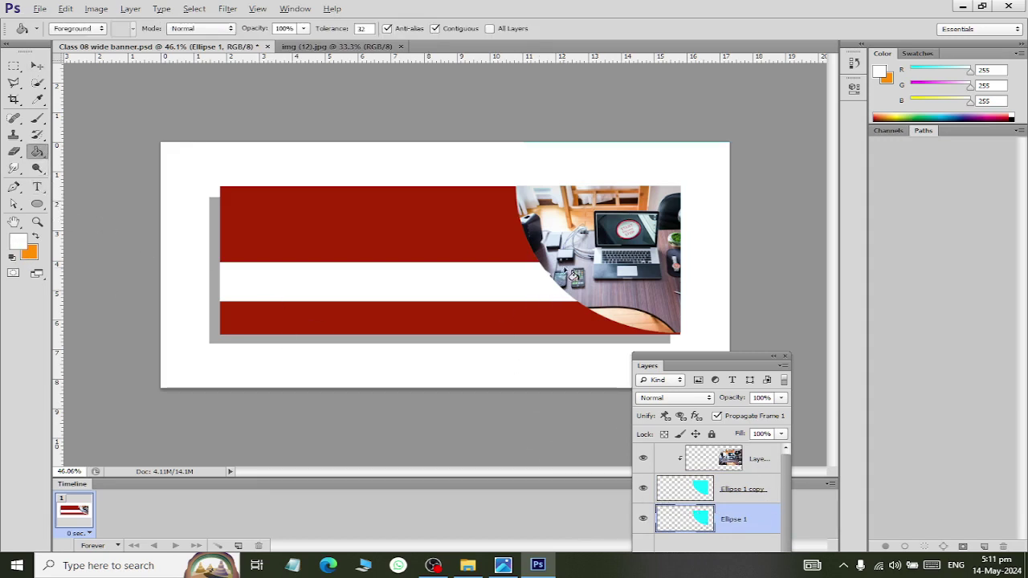
pyautogui.click(601, 252)
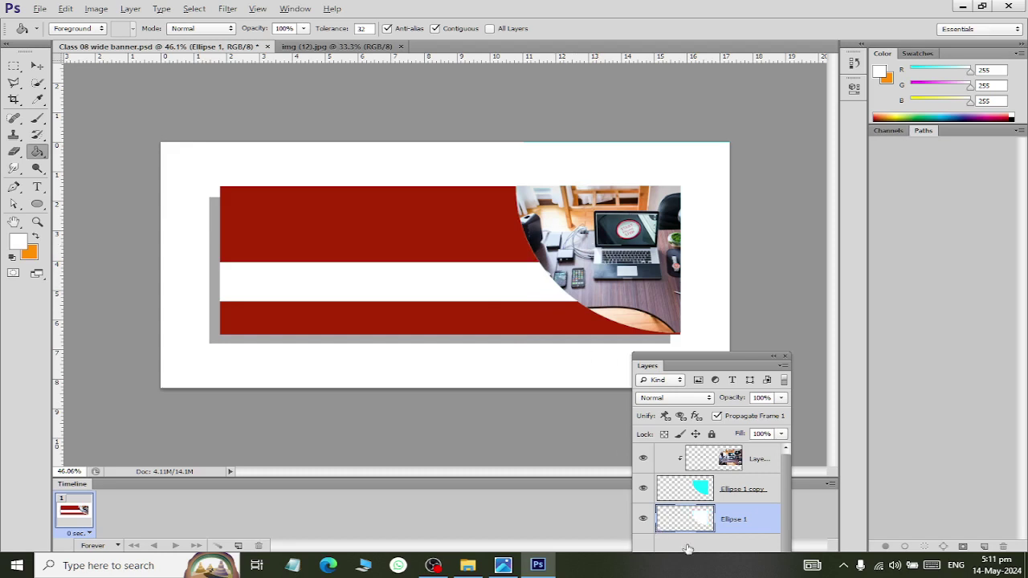
# Nudge the white Ellipse 1 several pixels left and down with the arrow keys.
pyautogui.click(37, 65)
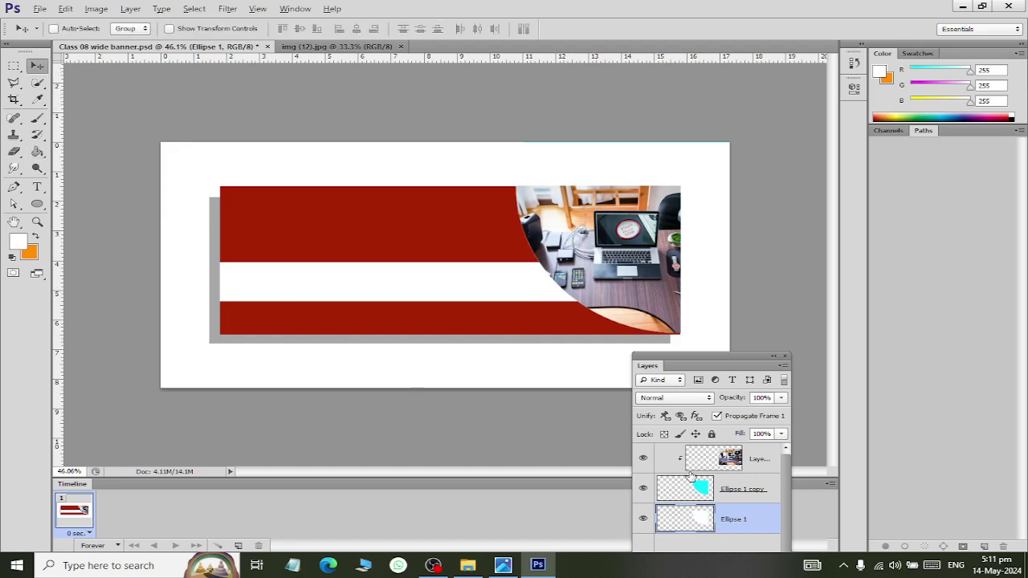
pyautogui.press('Left')
pyautogui.press('Left')
pyautogui.press('Down')
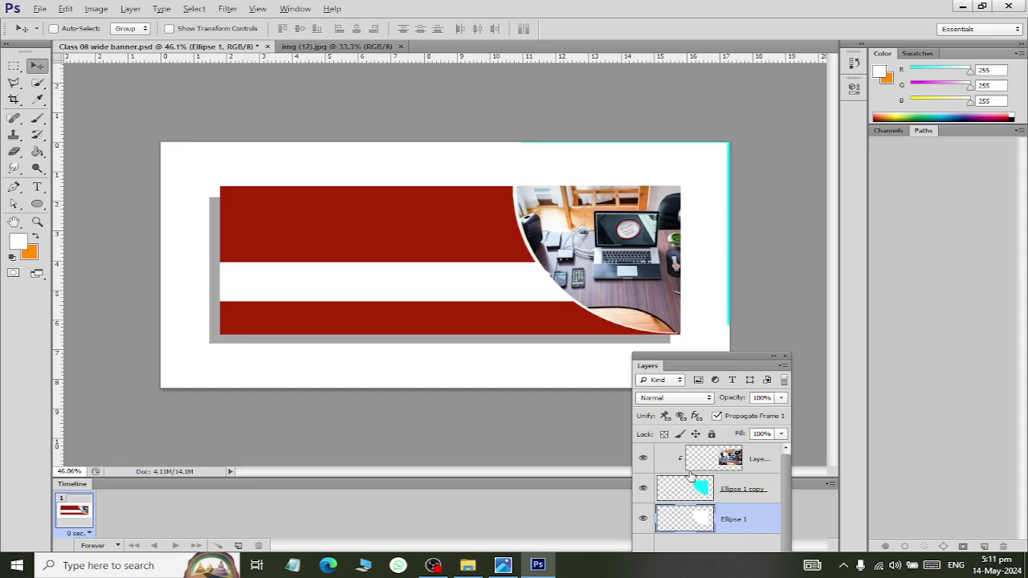
pyautogui.press('Left')
pyautogui.press('Down')
pyautogui.press('Left')
pyautogui.press('Down')
pyautogui.press('Left')
pyautogui.press('Down')
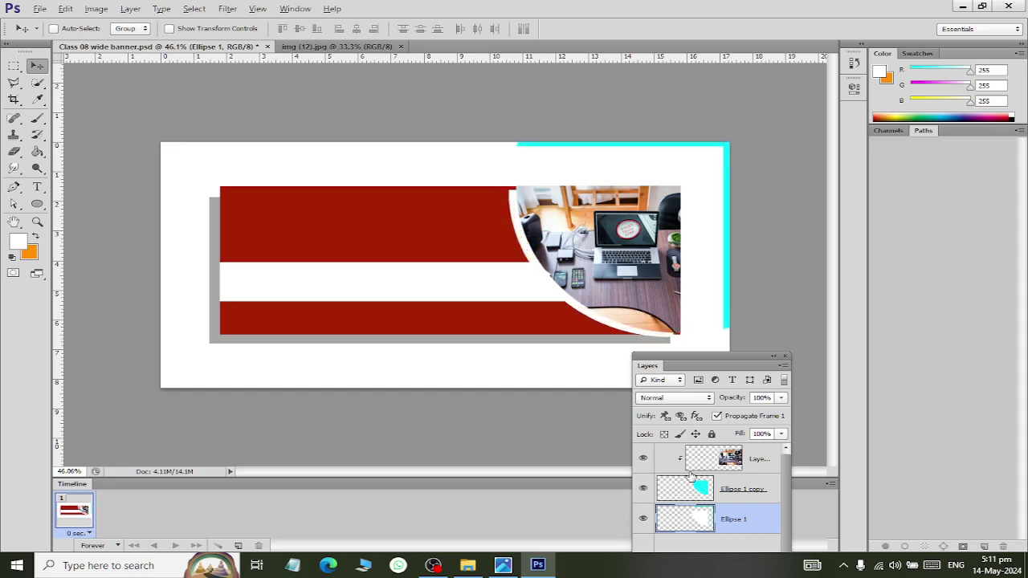
pyautogui.press('Left')
pyautogui.press('Down')
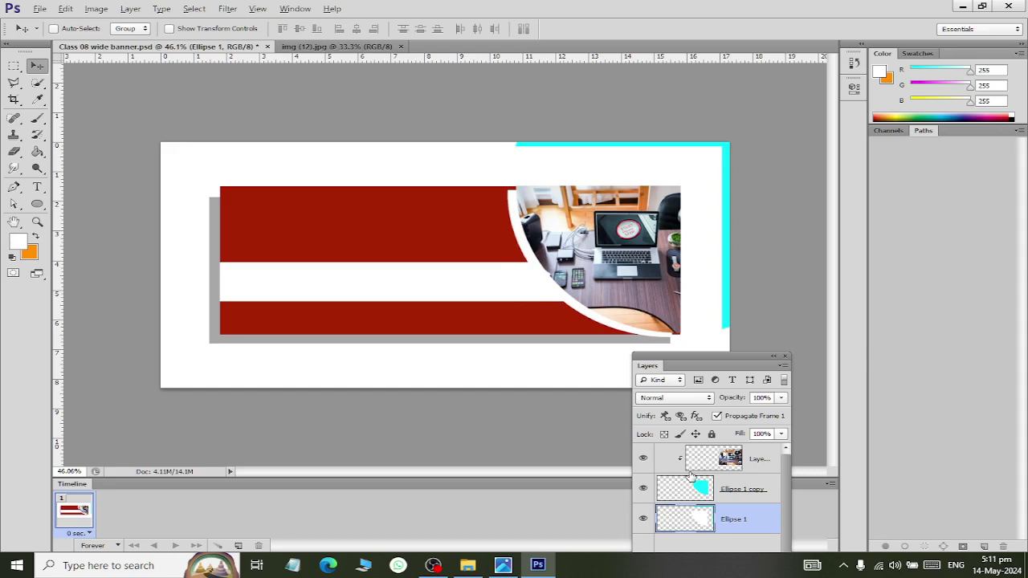
pyautogui.hotkey('ctrl', 't')
# Stretch the white ellipse vertically to 104.56% height and apply the transform.
pyautogui.scroll(-2, 609, 158)
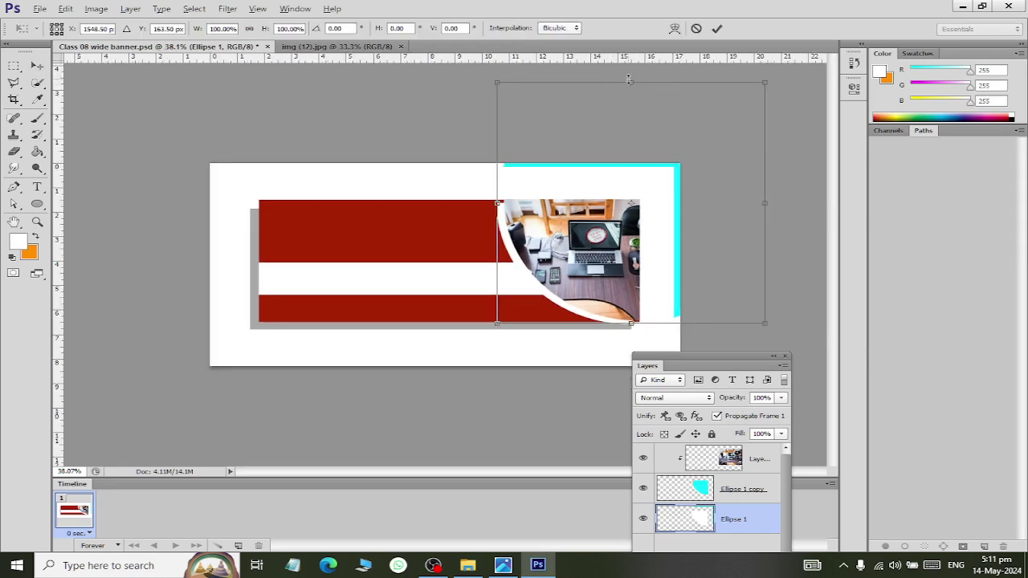
pyautogui.moveTo(630, 79); pyautogui.dragTo(630, 71)
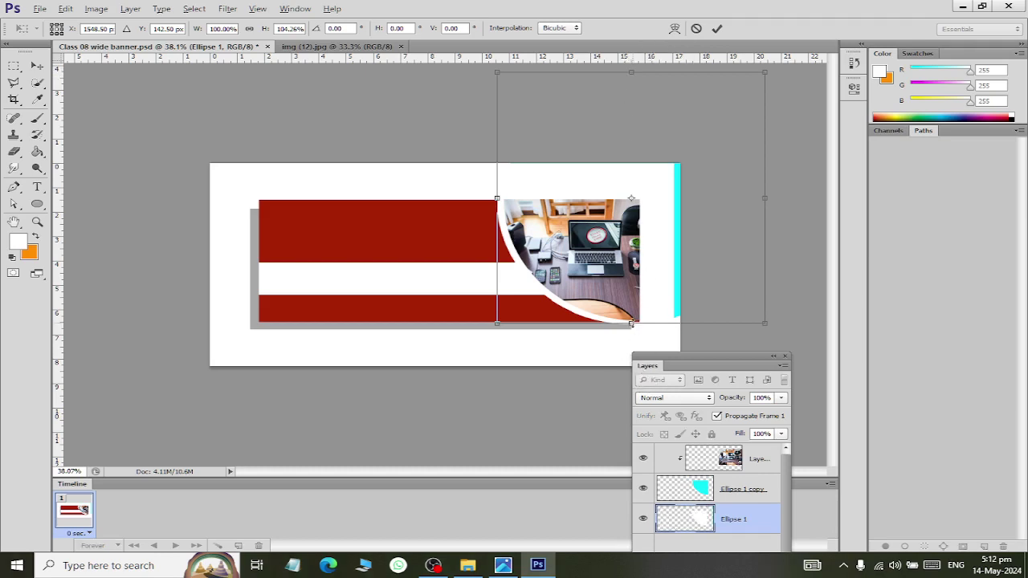
pyautogui.moveTo(631, 324); pyautogui.dragTo(631, 325)
pyautogui.click(37, 65)
pyautogui.click(453, 222)
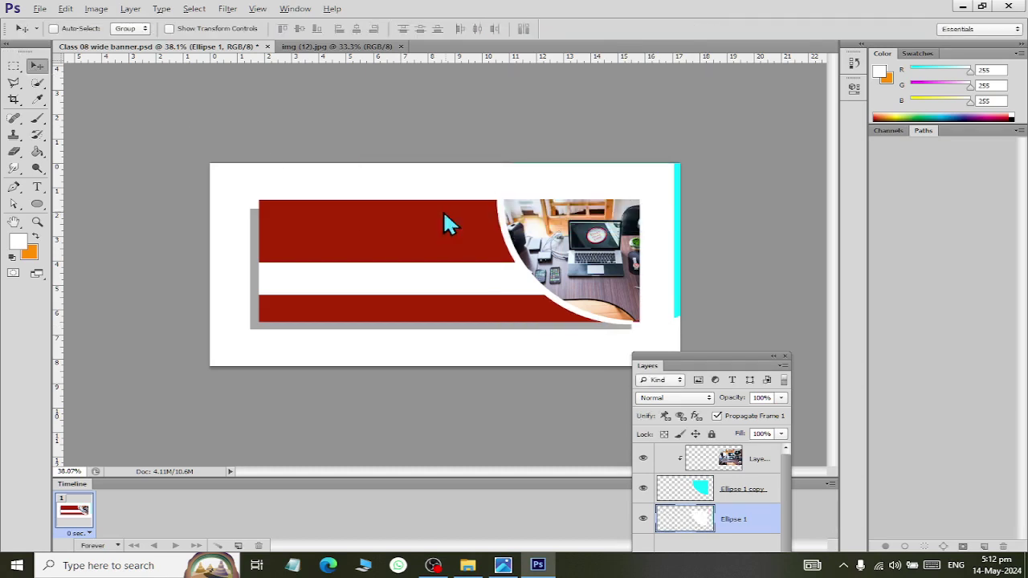
# Scroll the Layers panel and make Rectangle 1 the active layer.
pyautogui.keyDown('alt'); pyautogui.scroll(-1, 427, 168); pyautogui.keyUp('alt')
pyautogui.keyDown('alt'); pyautogui.scroll(-1, 427, 168); pyautogui.keyUp('alt')
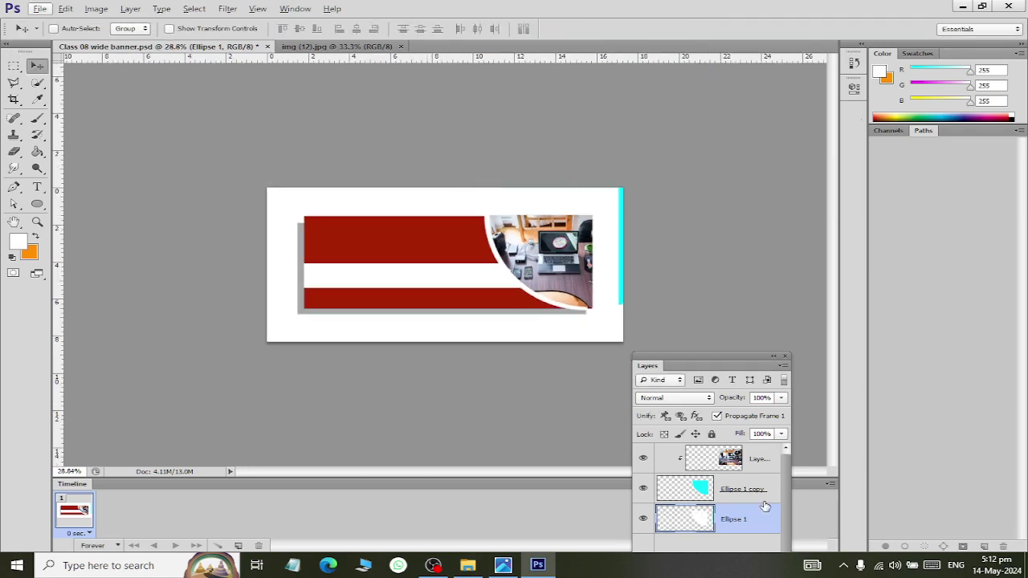
pyautogui.scroll(-2, 728, 454)
pyautogui.scroll(2, 728, 454)
pyautogui.scroll(-1, 723, 450)
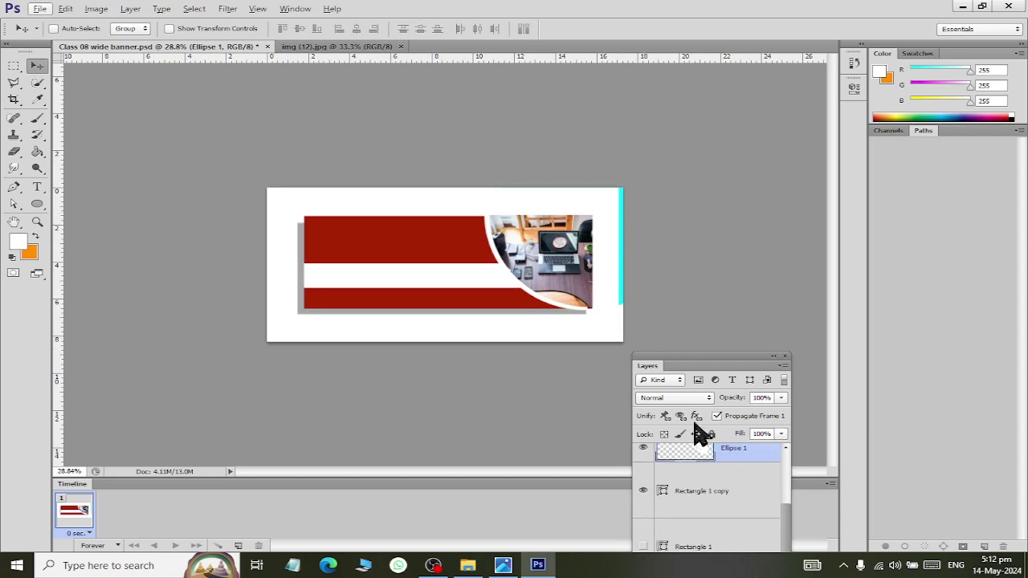
pyautogui.click(693, 532)
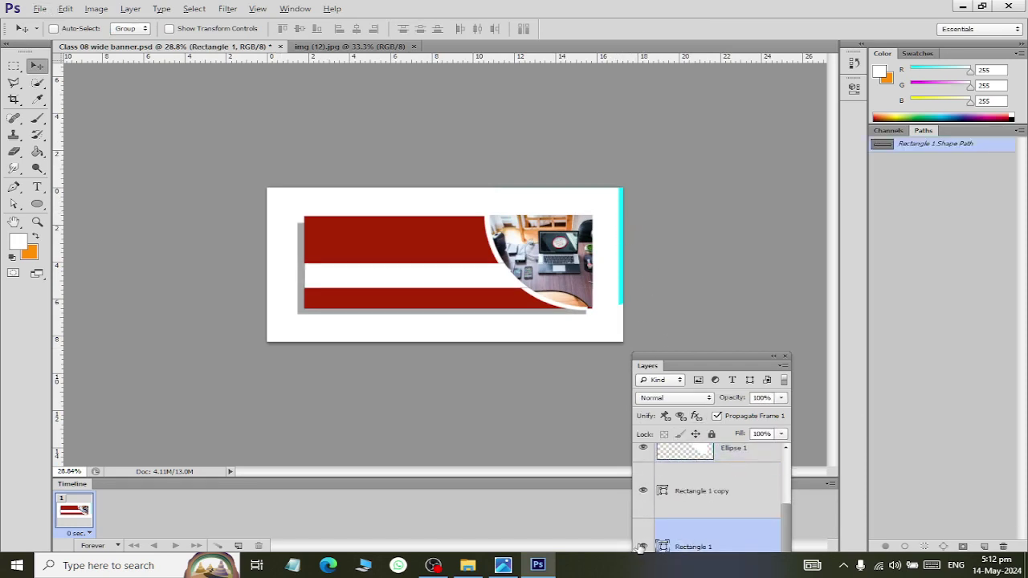
# Marquee-select the cyan strip along the banner's right edge.
pyautogui.click(14, 66)
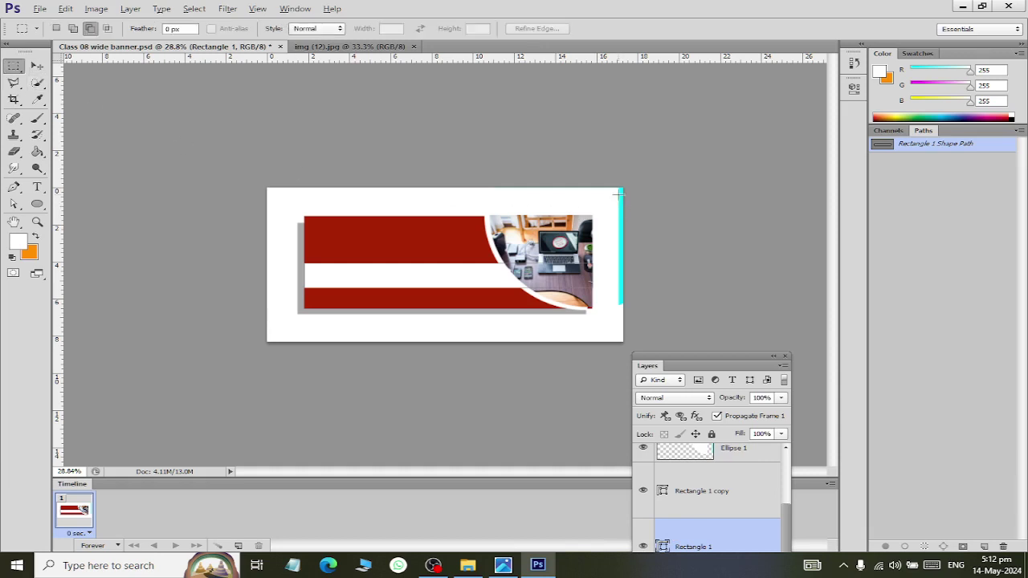
pyautogui.moveTo(602, 183); pyautogui.dragTo(773, 406)
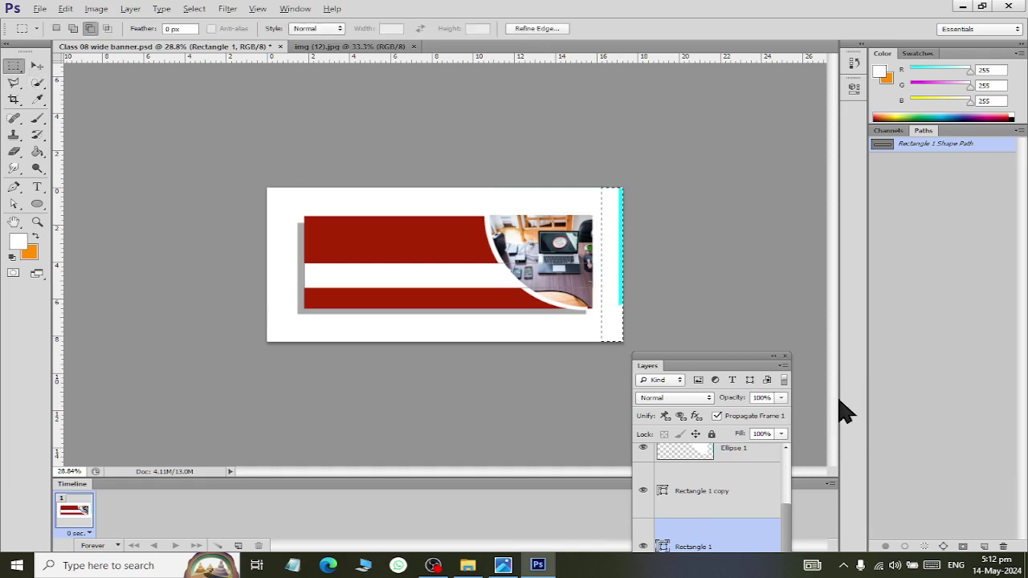
pyautogui.hotkey('alt', '.')
pyautogui.hotkey('alt', ',')
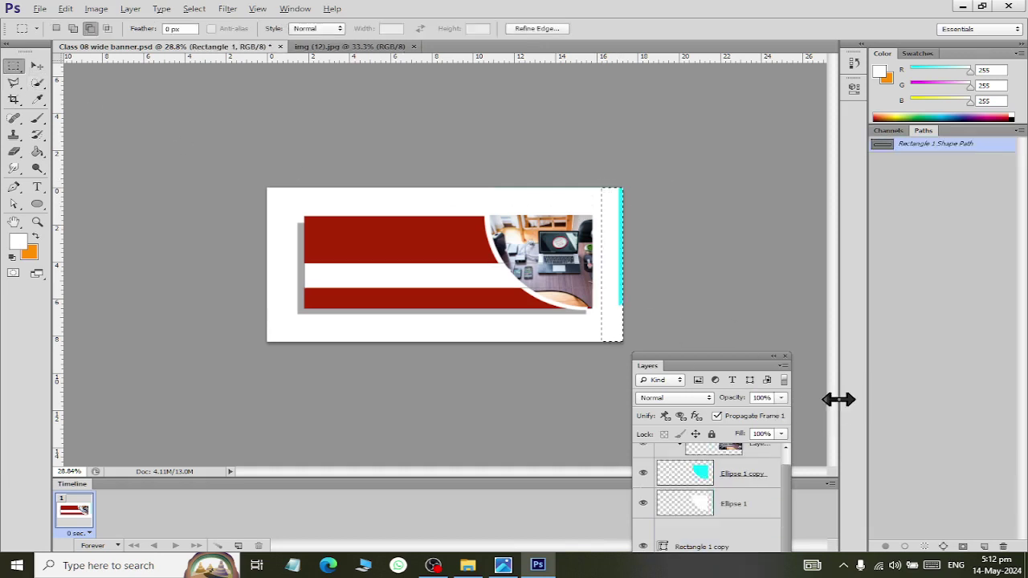
# Clear the selected strip from the Ellipse layers and deselect.
pyautogui.moveTo(747, 369); pyautogui.dragTo(725, 232)
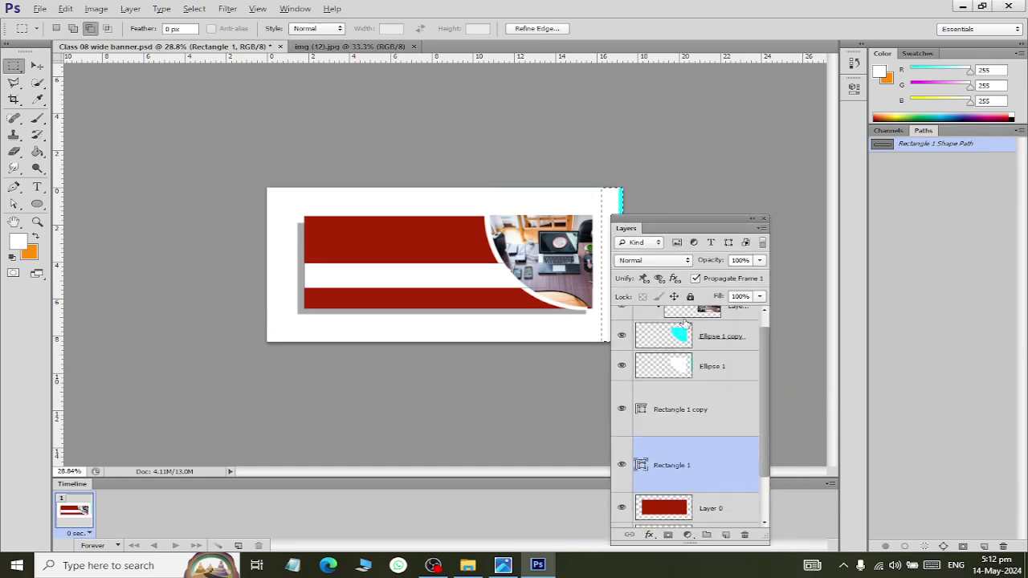
pyautogui.click(673, 341)
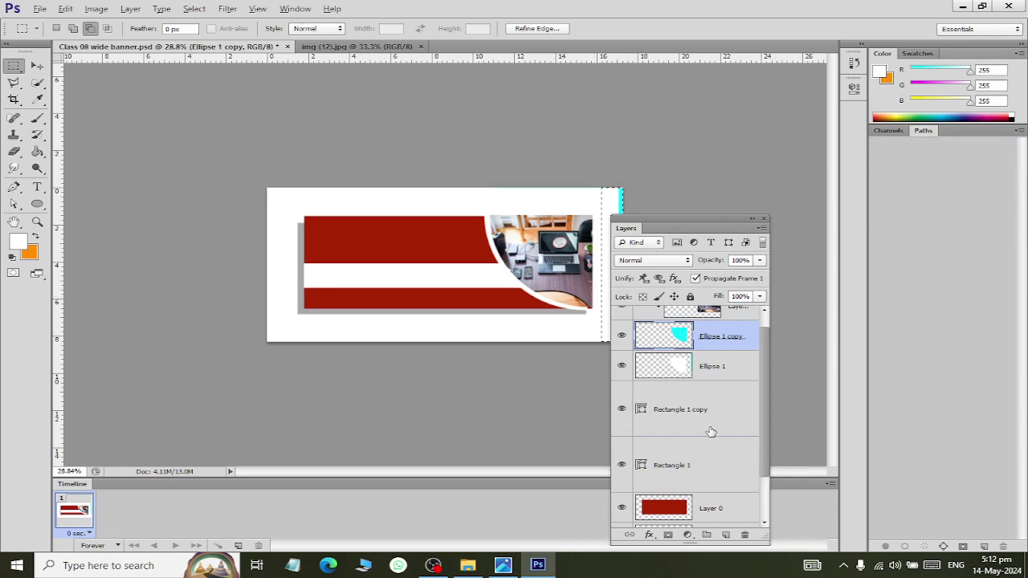
pyautogui.scroll(1, 709, 430)
pyautogui.click(697, 381)
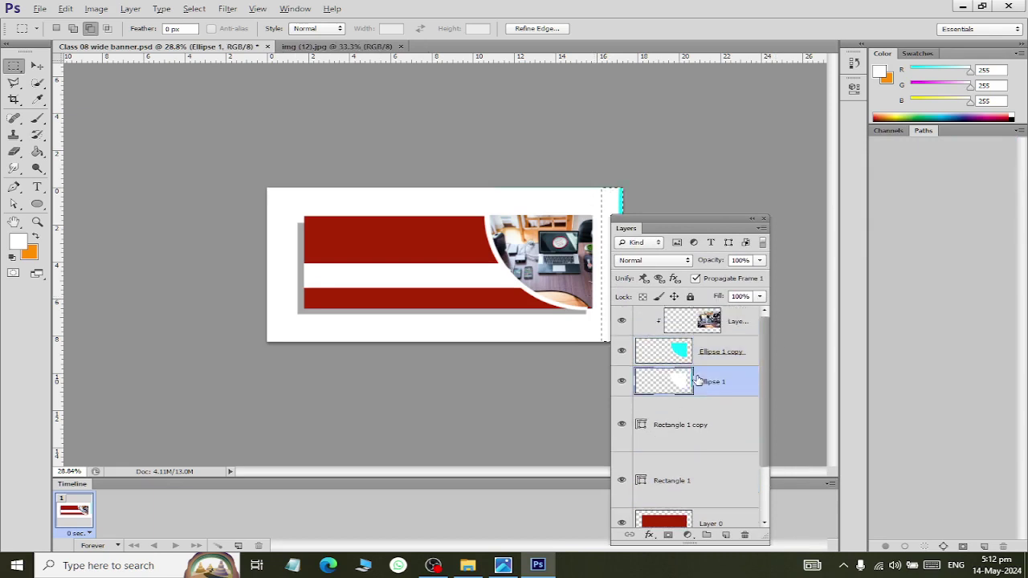
pyautogui.hotkey('ctrl', 'd')
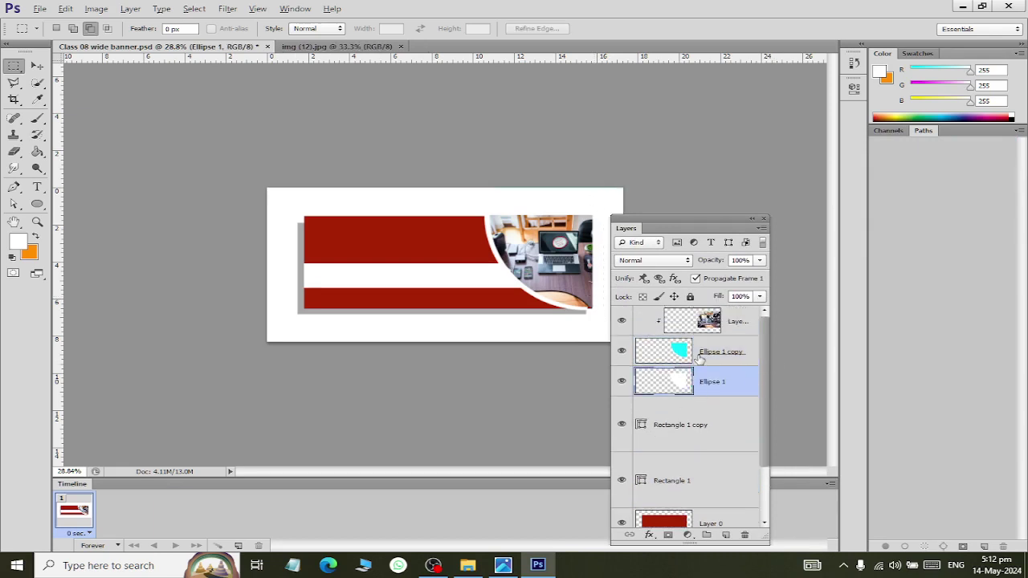
pyautogui.moveTo(688, 228); pyautogui.dragTo(780, 208)
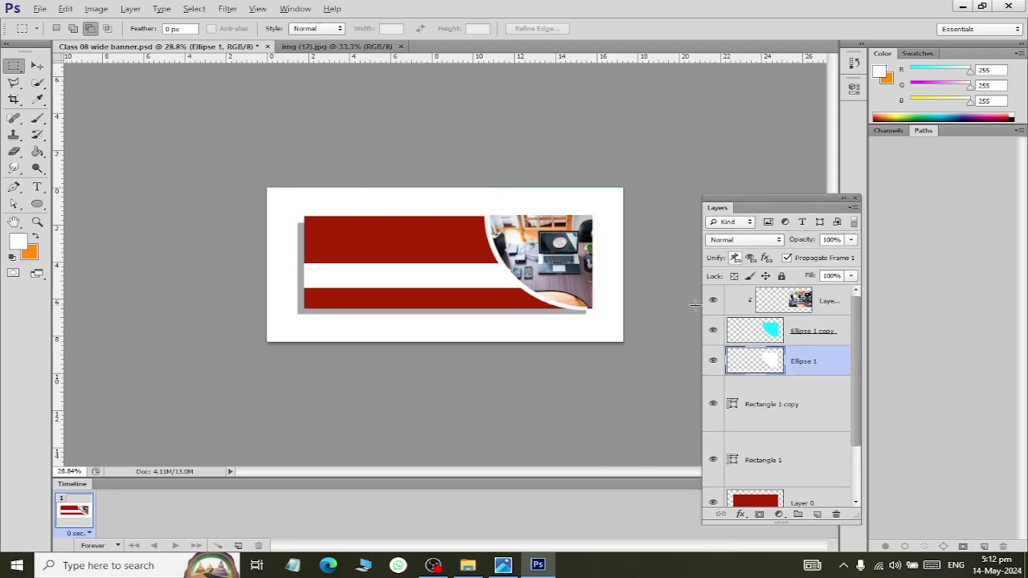
pyautogui.scroll(2, 459, 200)
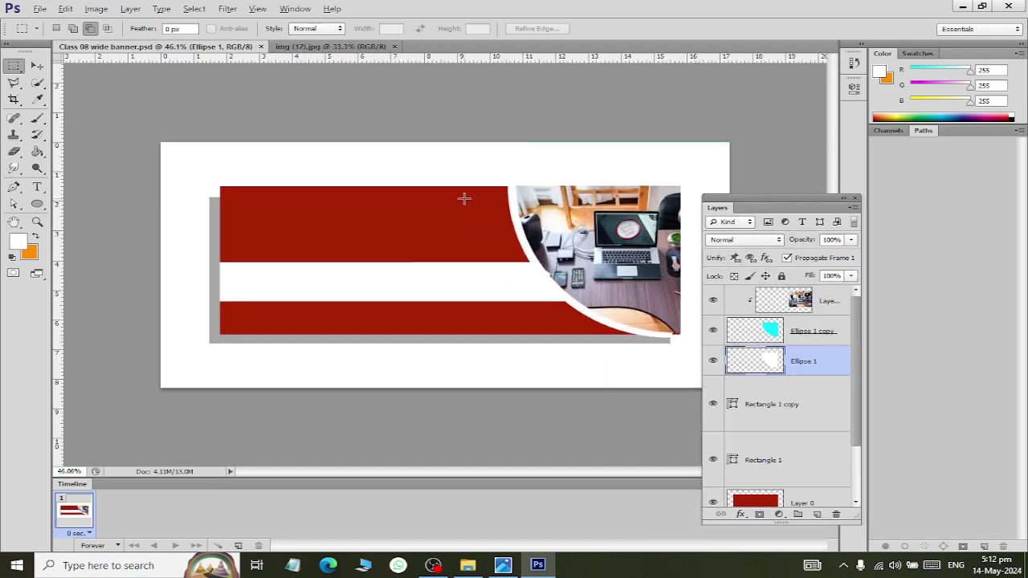
# Switch between Photoshop and the Banner 04.jpg reference in Microsoft Photos, ending on Photos.
pyautogui.hotkey('alt', 'Tab')
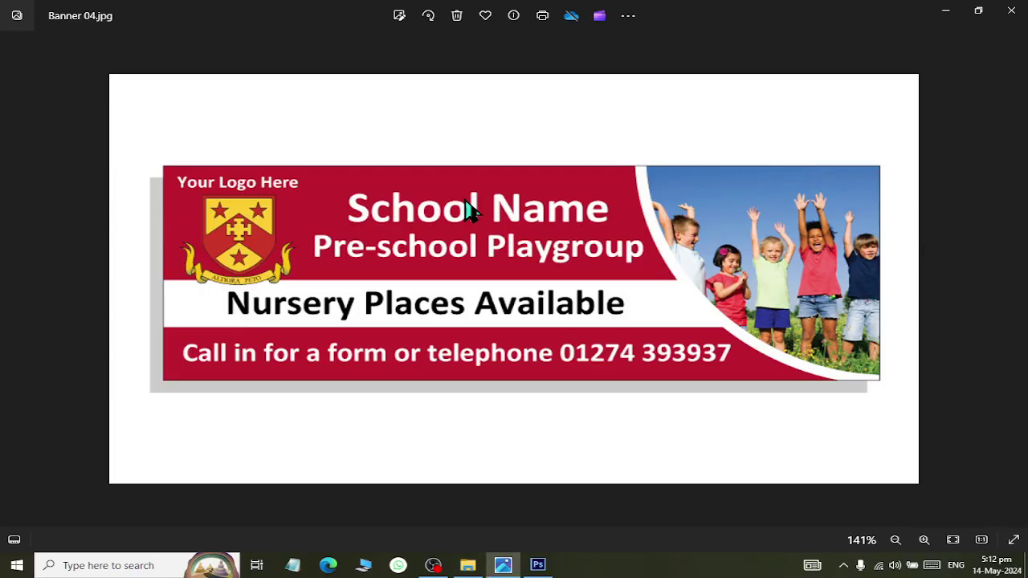
pyautogui.hotkey('alt', 'Tab')
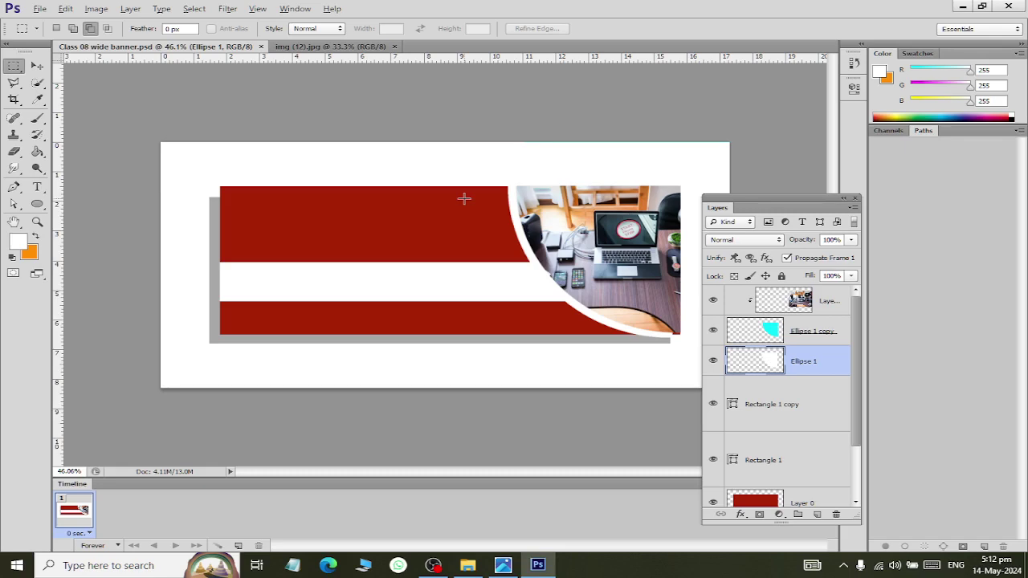
pyautogui.hotkey('alt', 'Tab')
pyautogui.hotkey('alt', 'Tab')
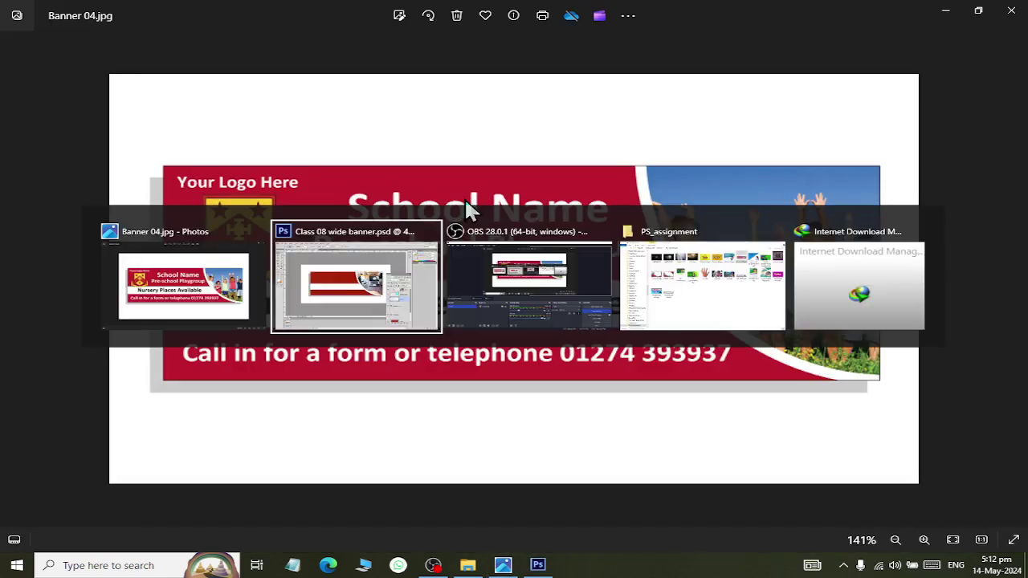